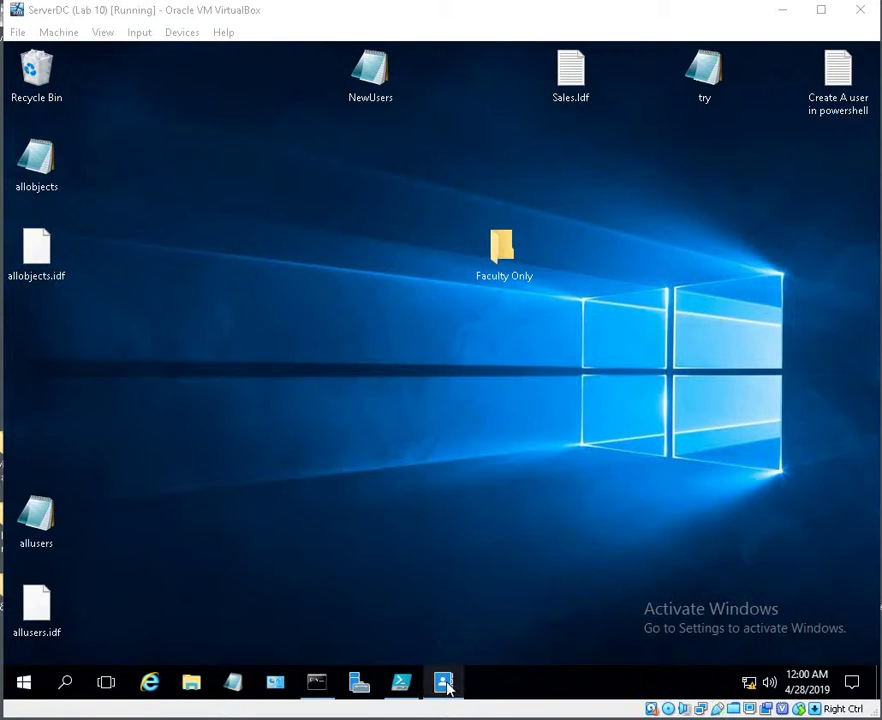
Bring up PowerShell ISE and show the Script pane with a new script
mouse_move(447, 684)
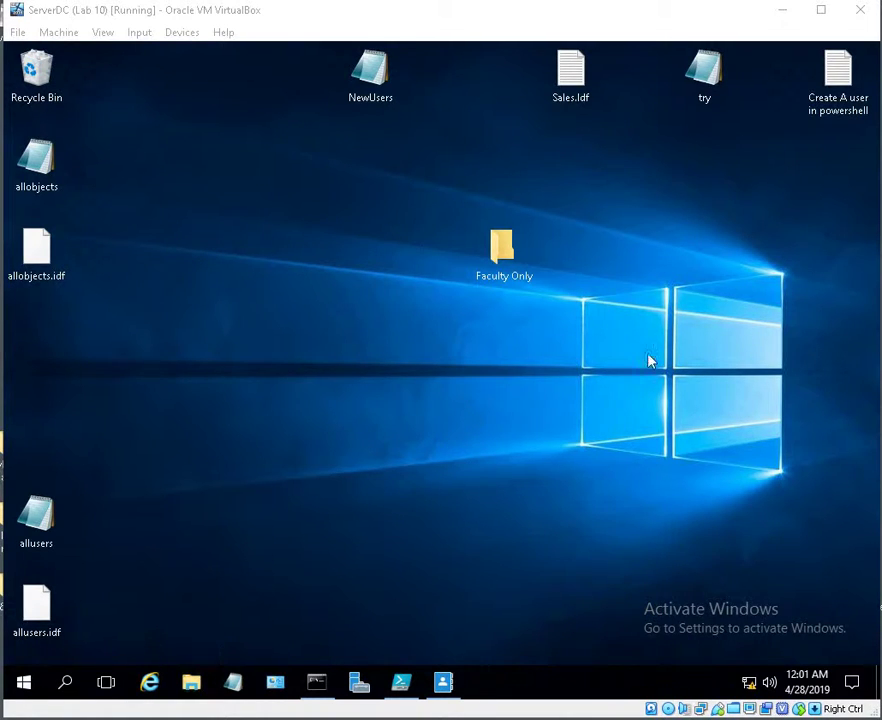
click(401, 682)
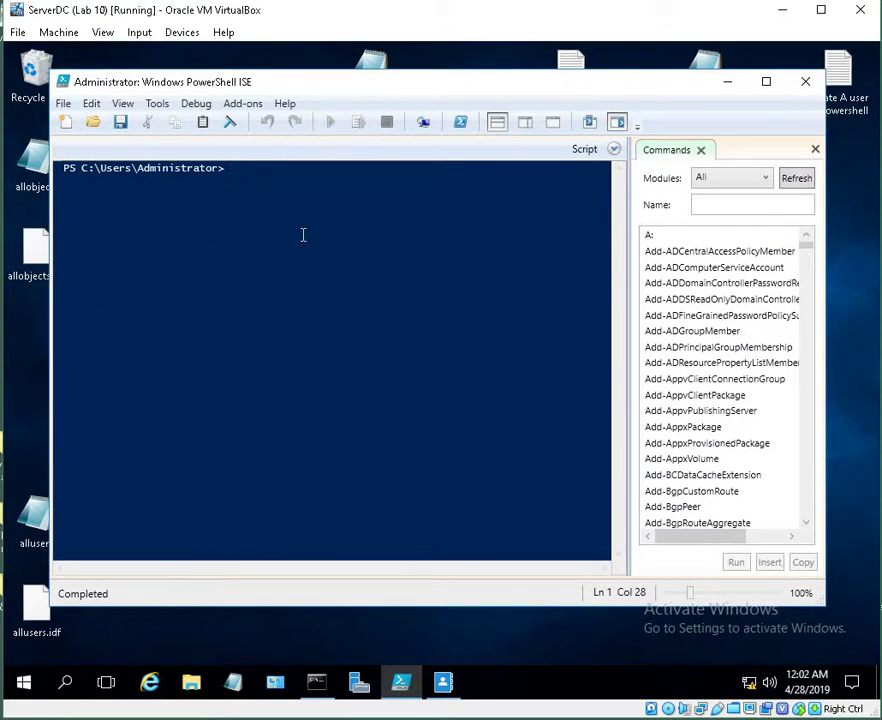
text(new)
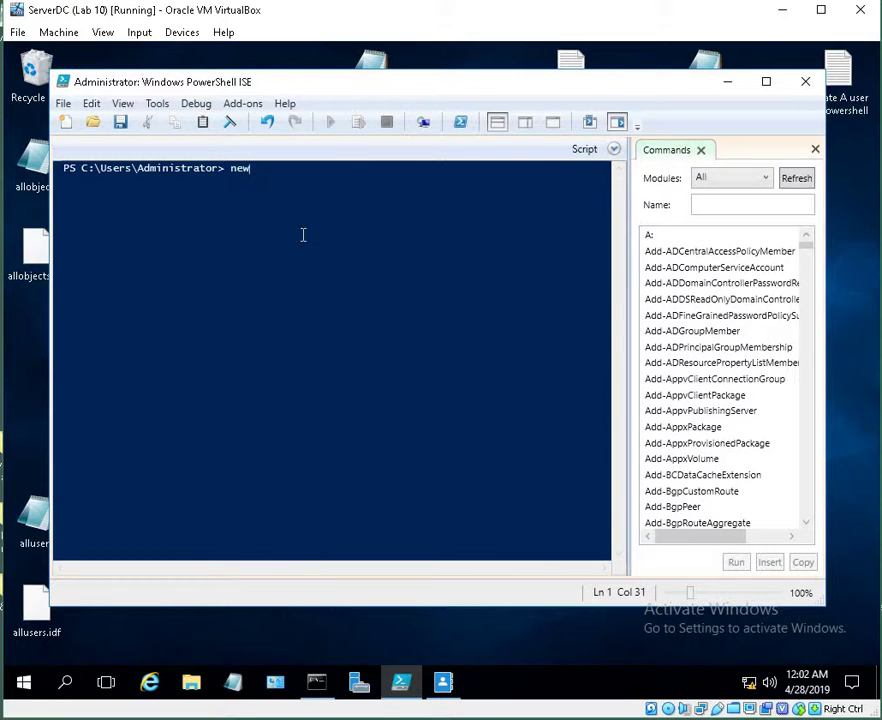
key(BackSpace)
key(BackSpace)
key(BackSpace)
click(615, 150)
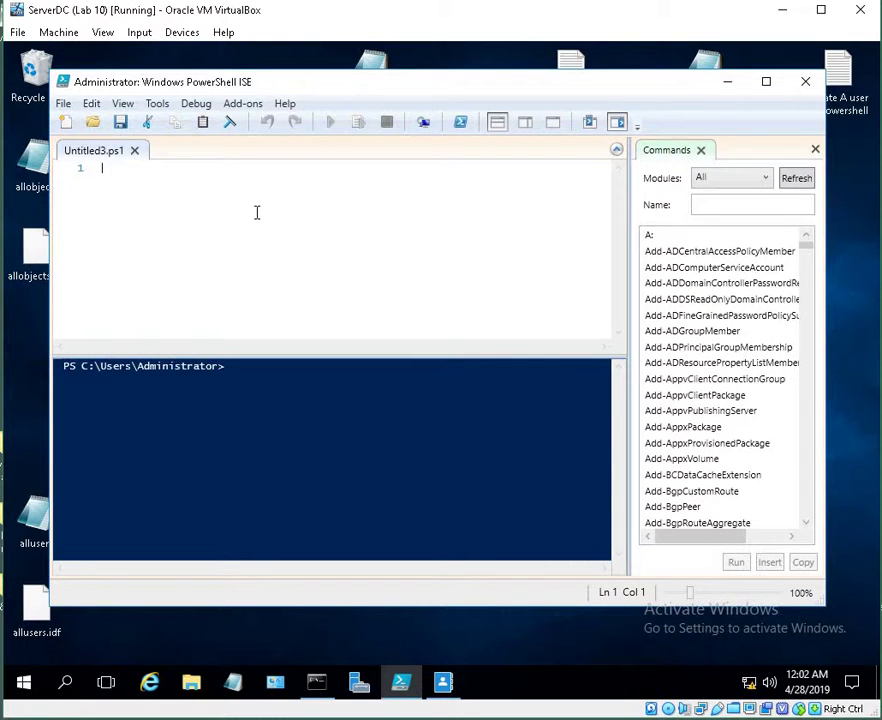
Run a New-ADComputer script, stop it at the Name prompt, and minimize ISE
text(new-ad)
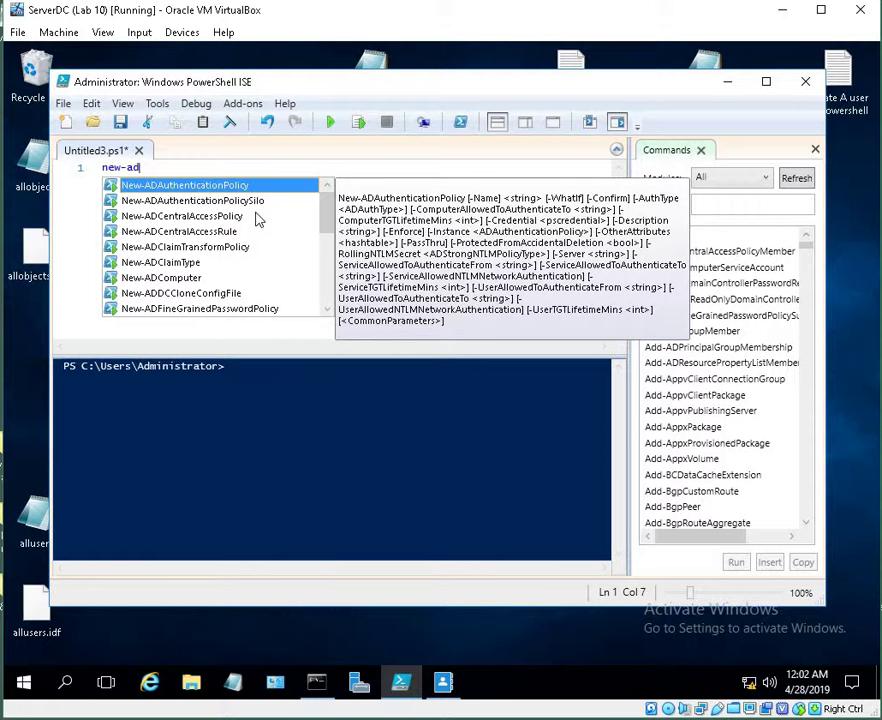
text(com)
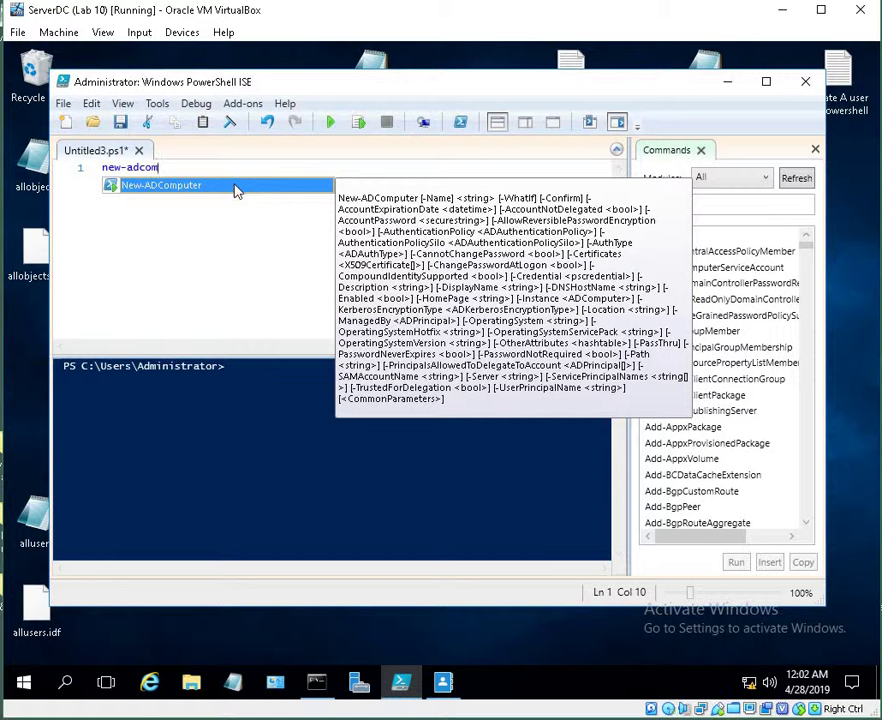
double_click(235, 190)
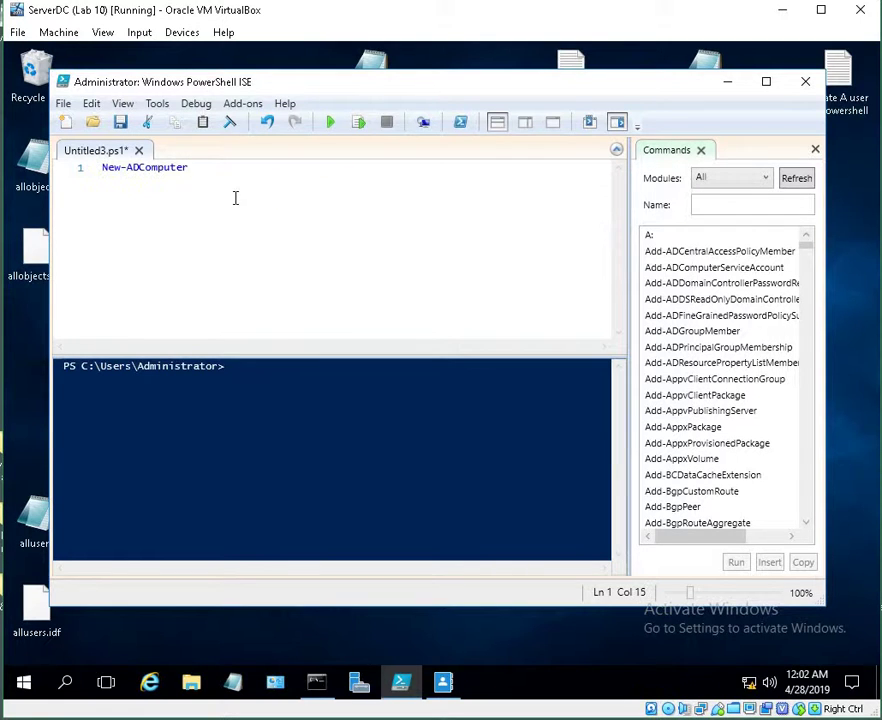
key(Return)
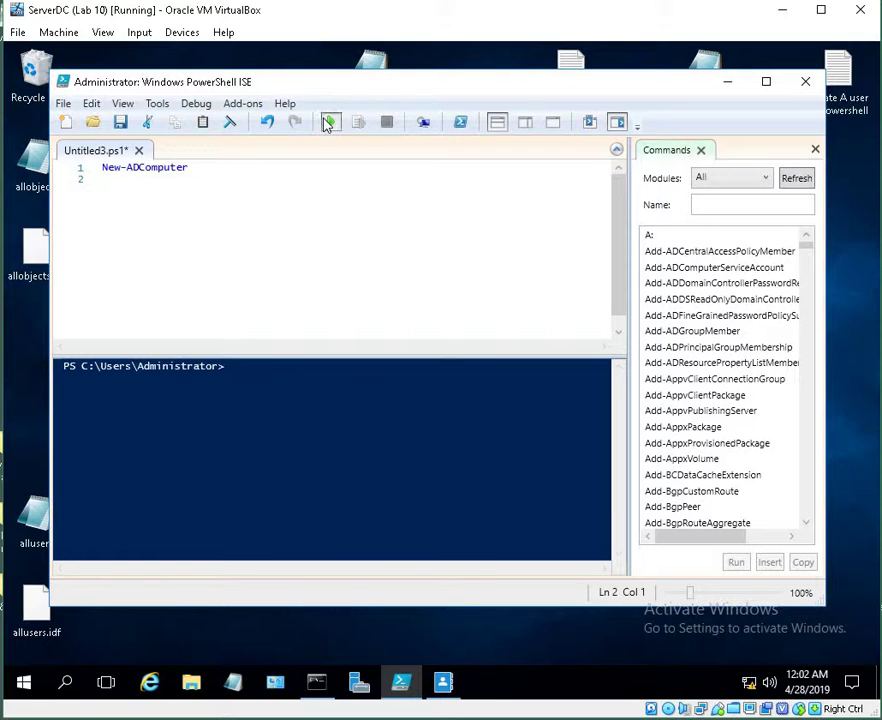
click(330, 121)
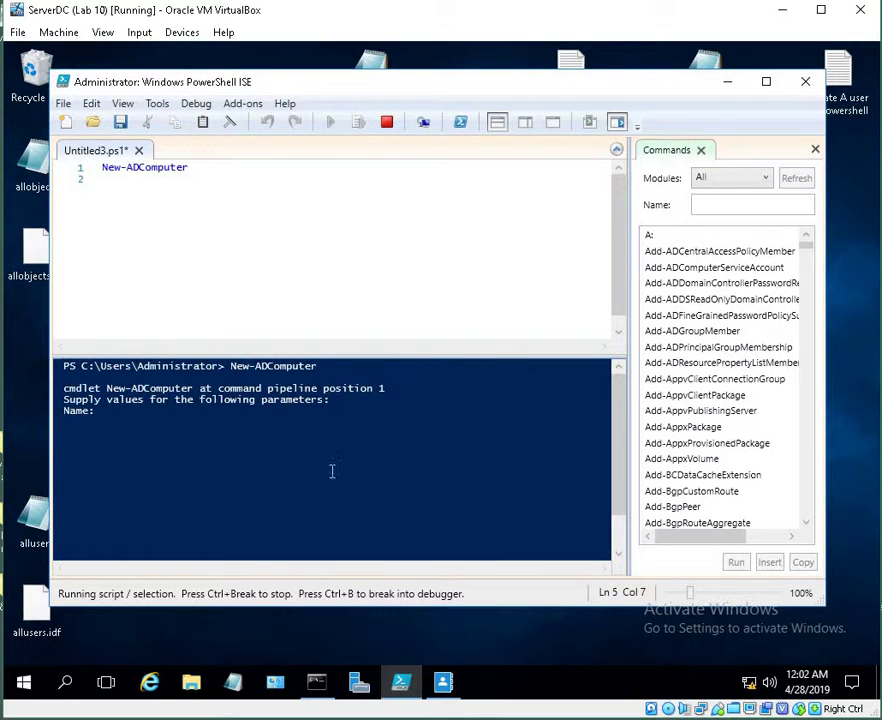
click(387, 121)
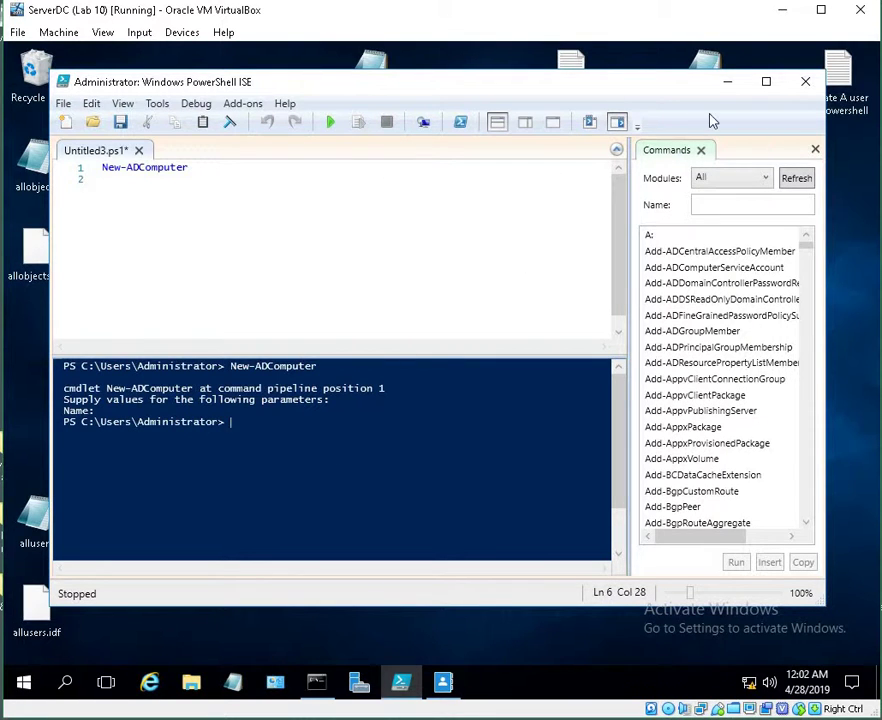
click(616, 150)
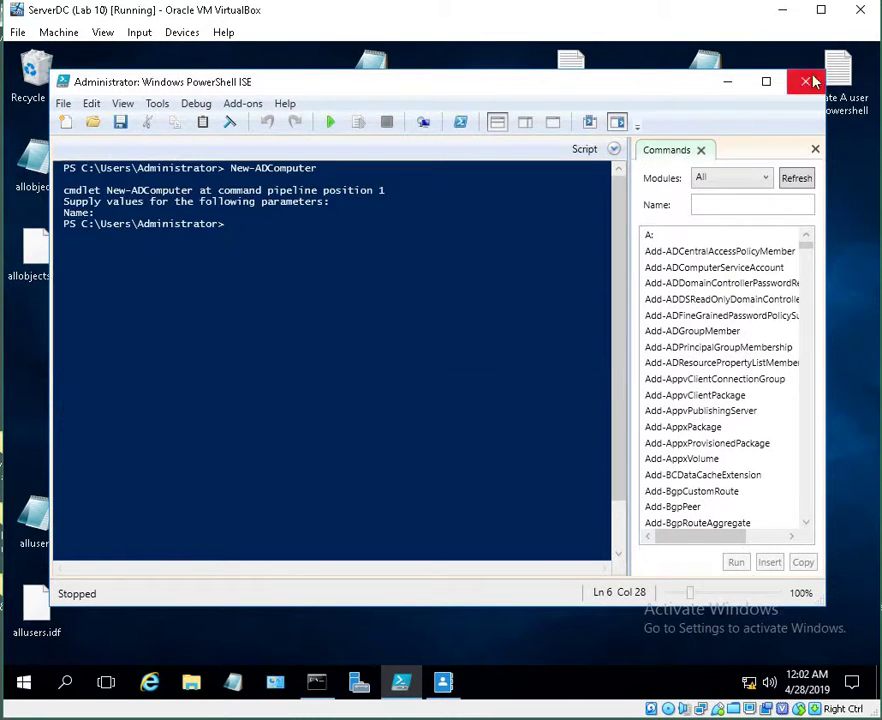
click(729, 82)
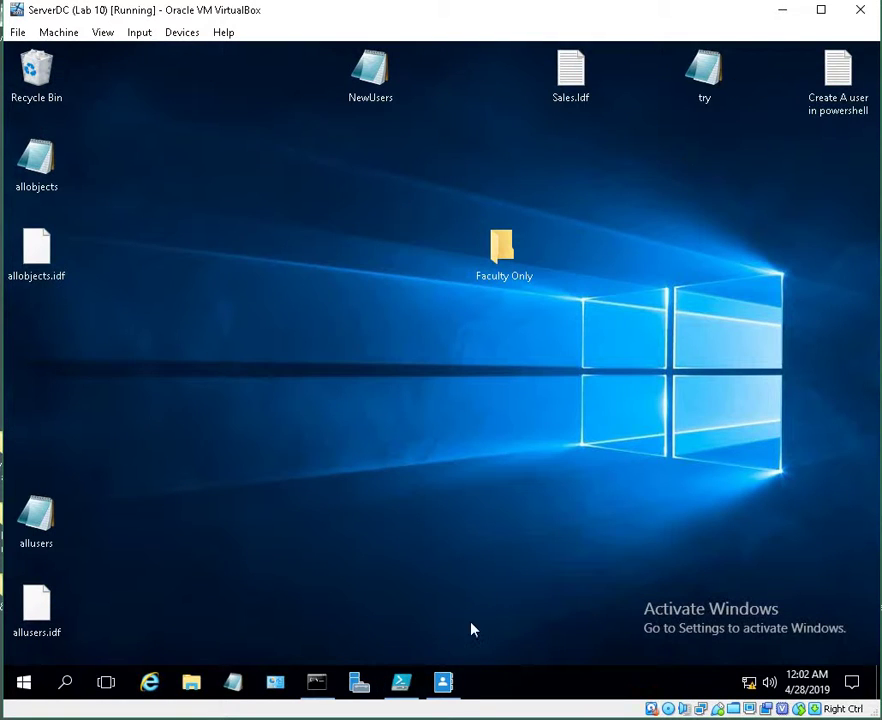
click(443, 682)
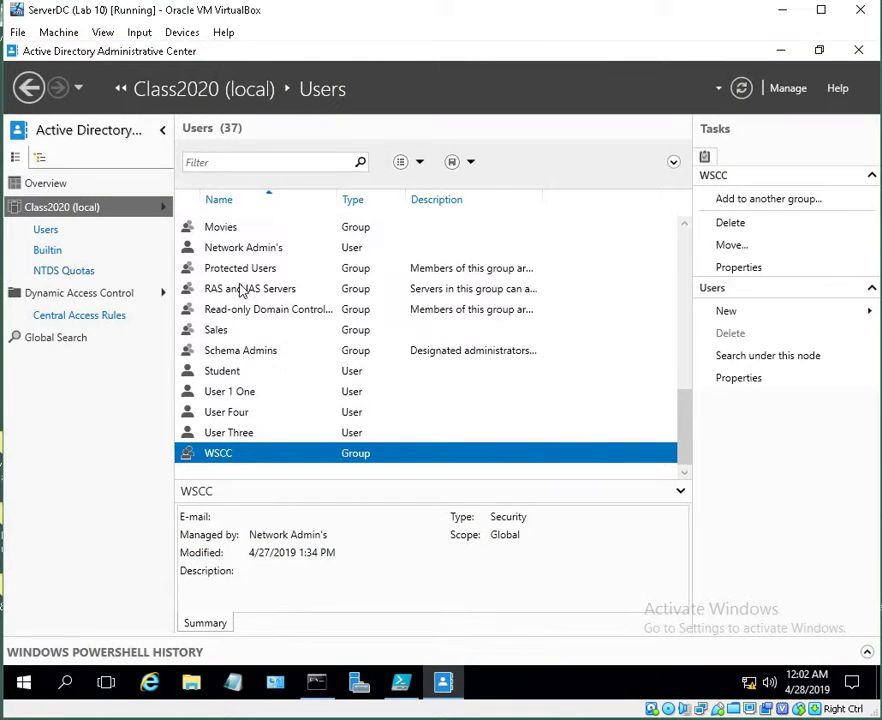
click(262, 313)
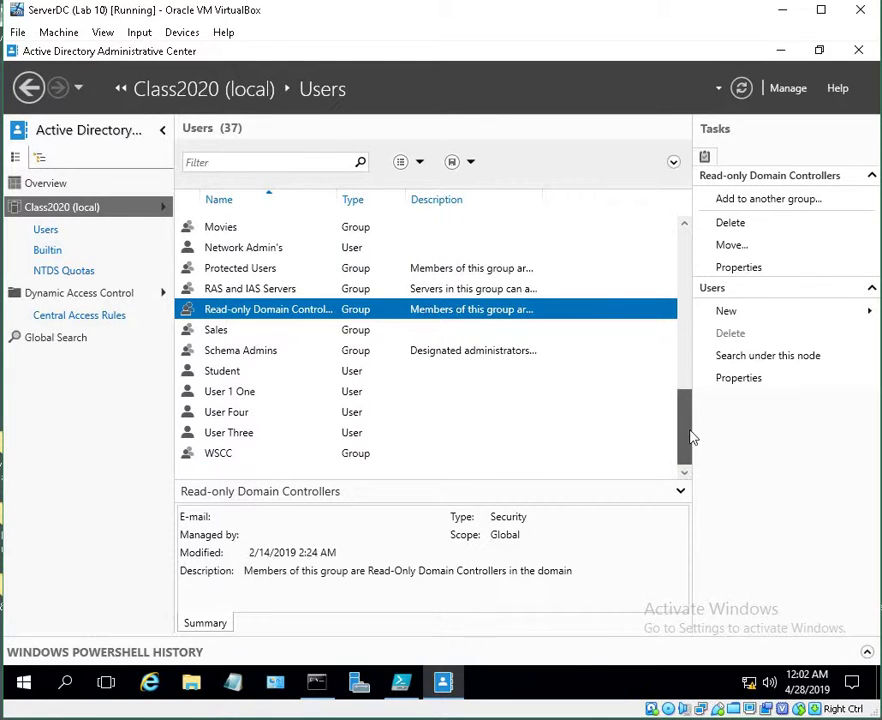
drag(690, 437, 686, 240)
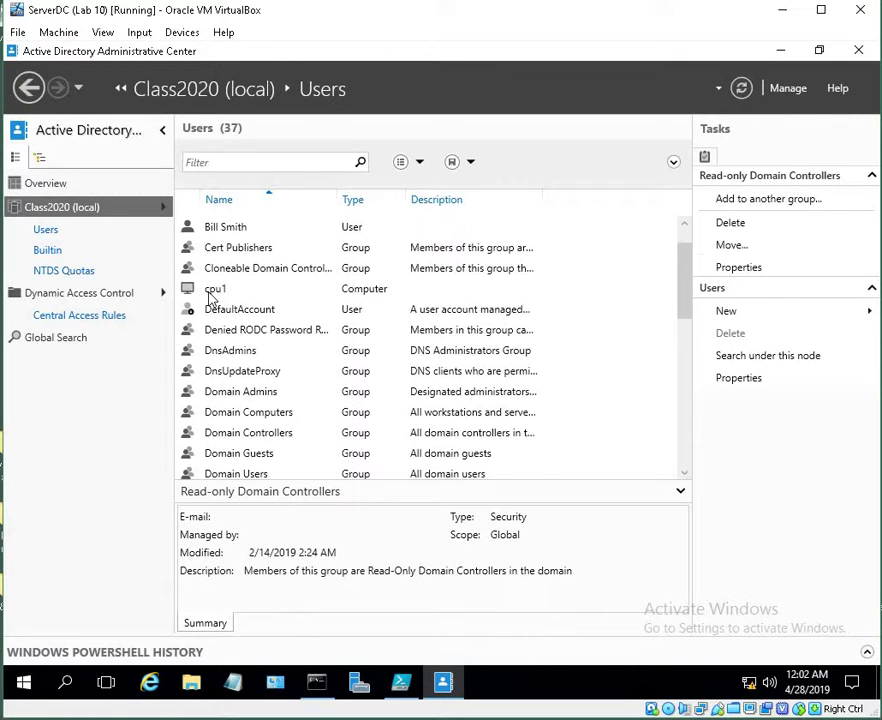
click(225, 292)
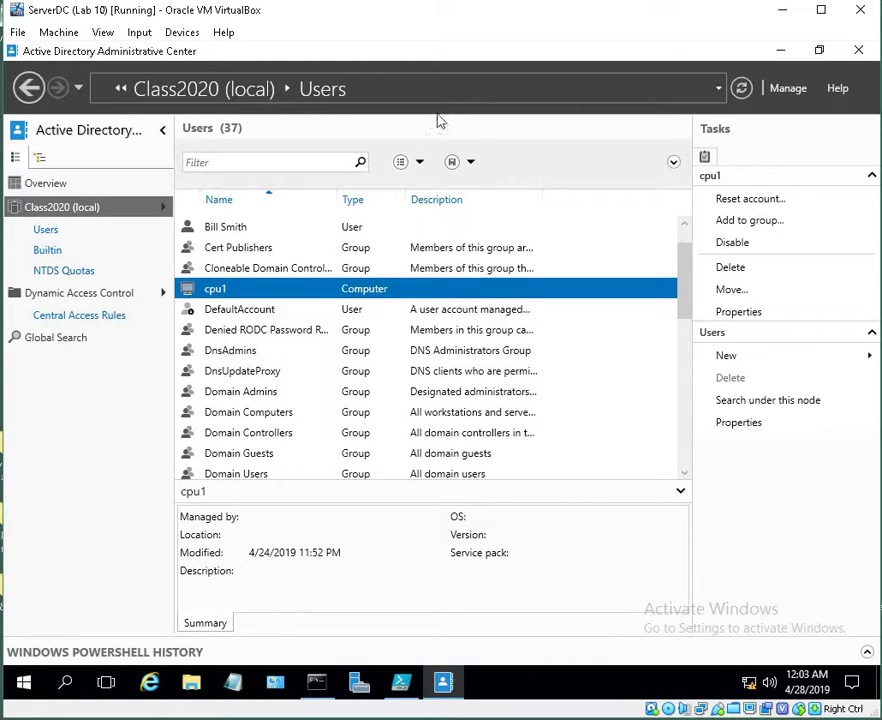
click(781, 50)
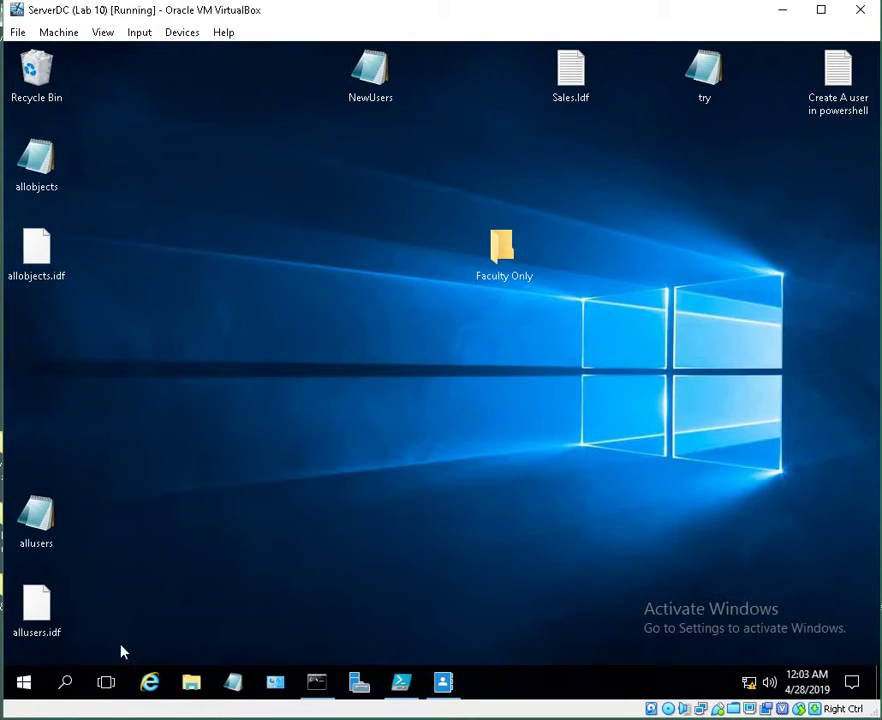
Restore PowerShell ISE and clear the console with the clear command
click(402, 684)
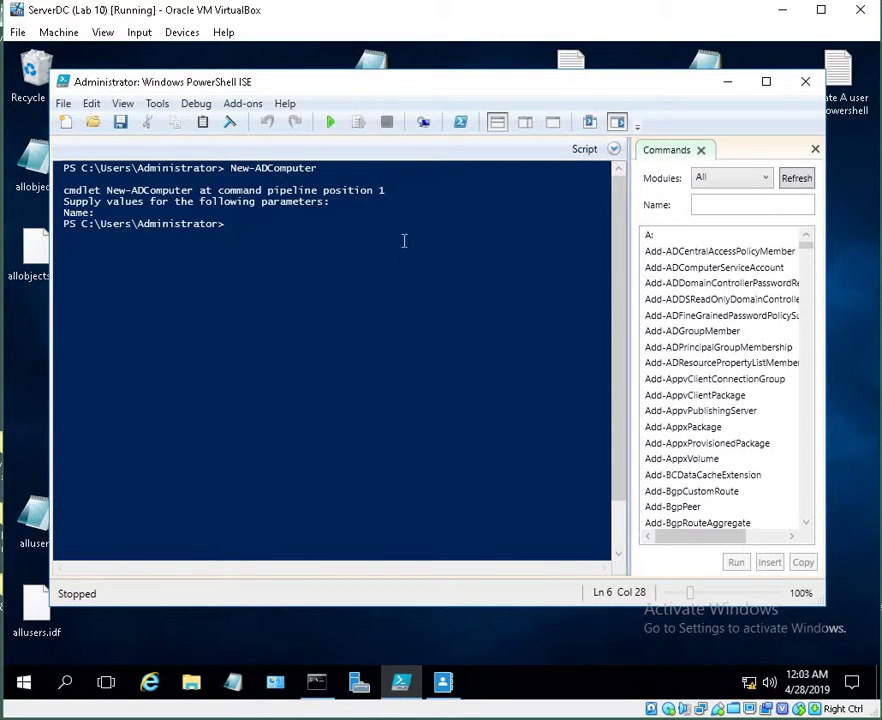
text(cleaq)
key(BackSpace)
key(BackSpace)
key(BackSpace)
text(ear)
key(Return)
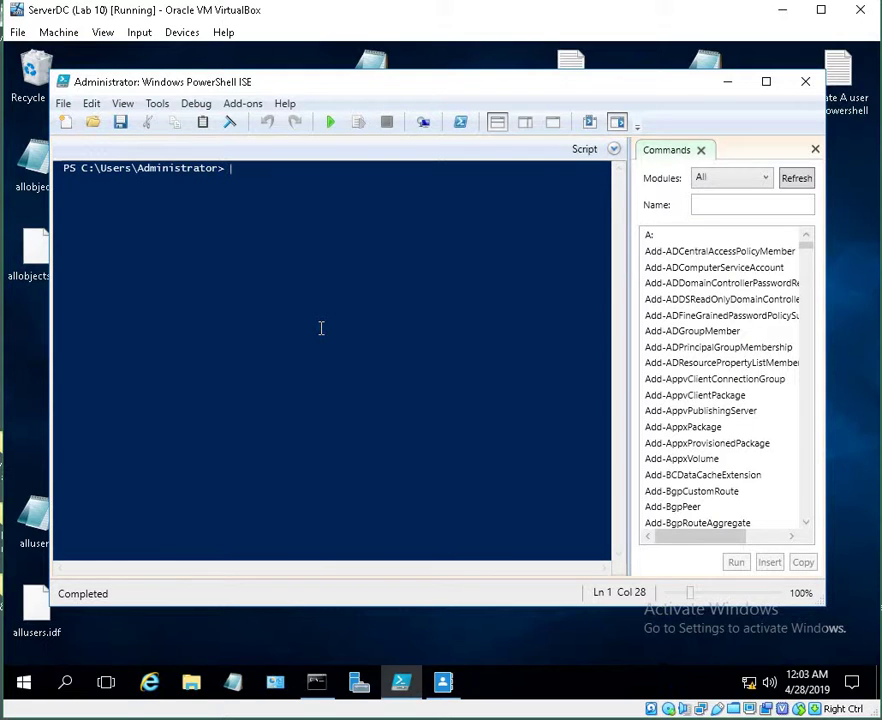
click(615, 150)
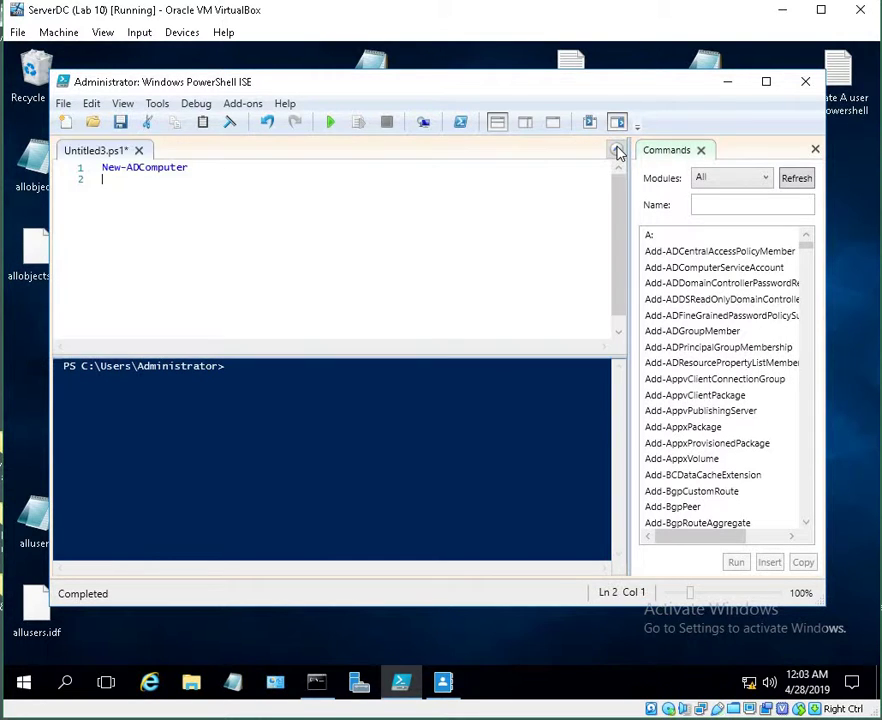
click(615, 150)
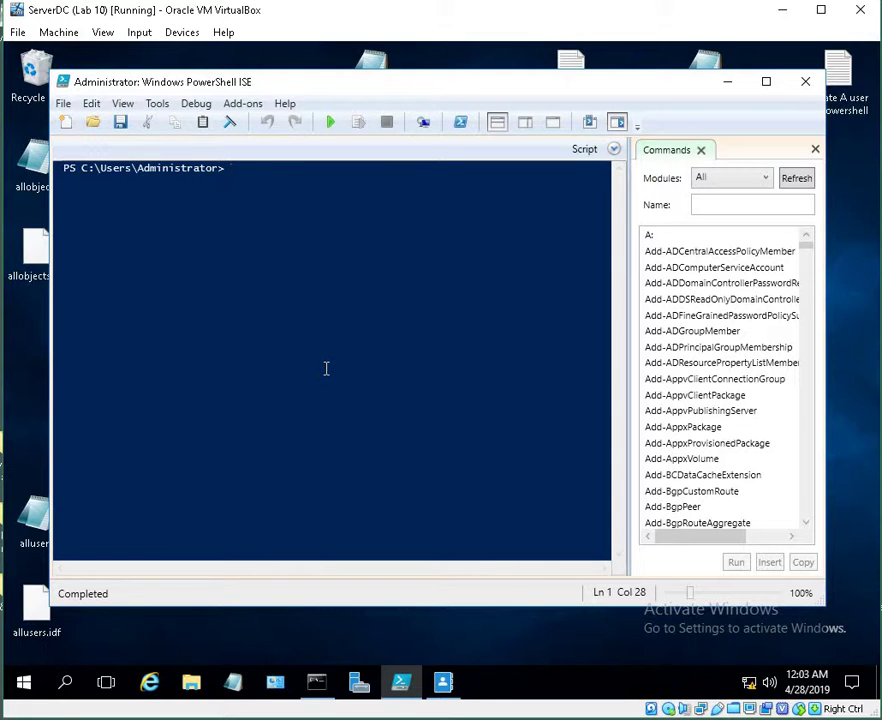
Run new-aduser, abort it at the Name prompt, and minimize ISE
text(new)
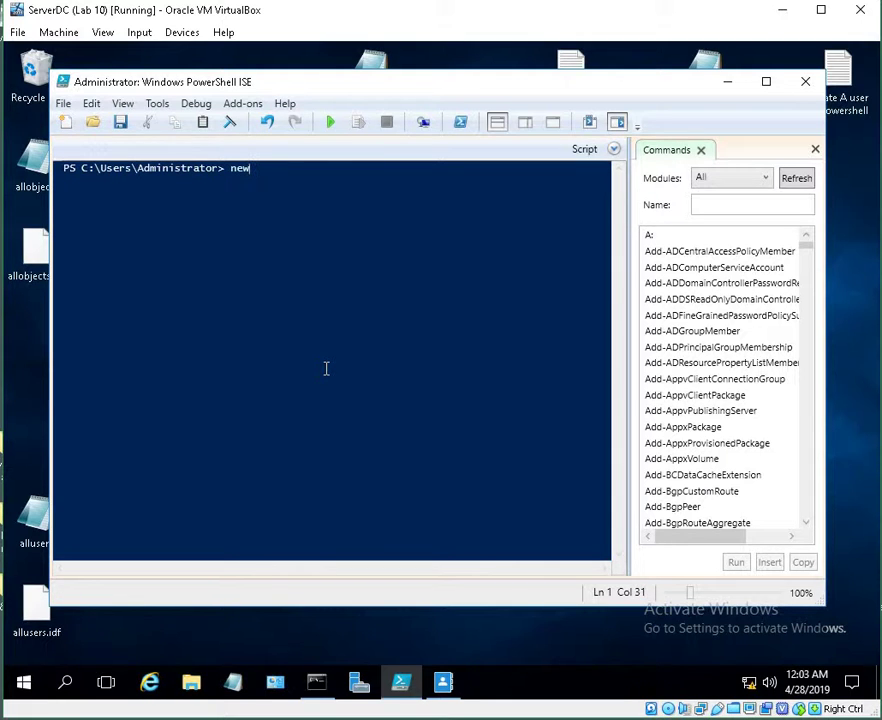
text(-ad)
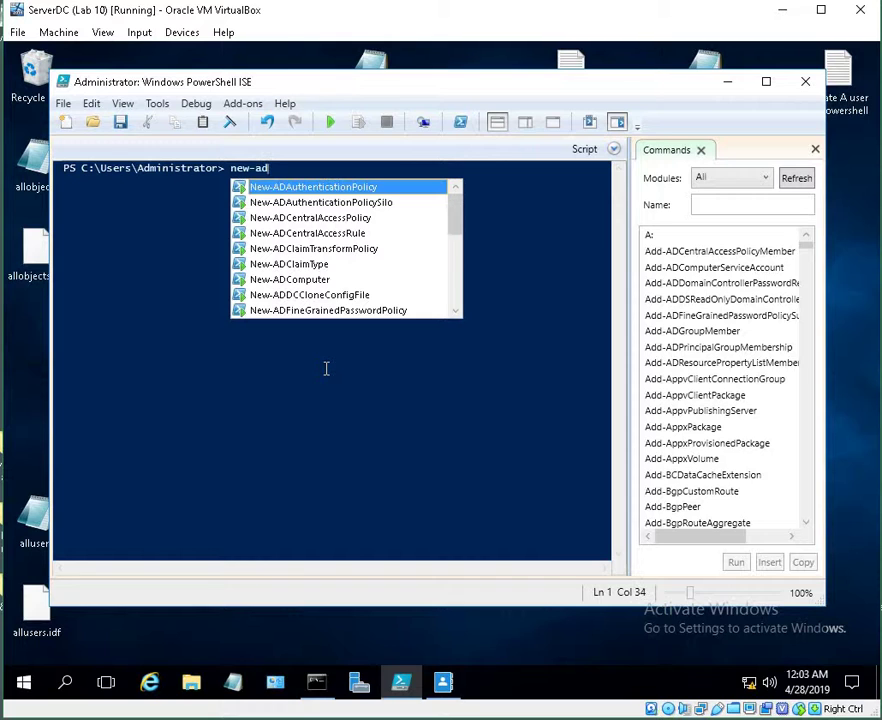
text(user)
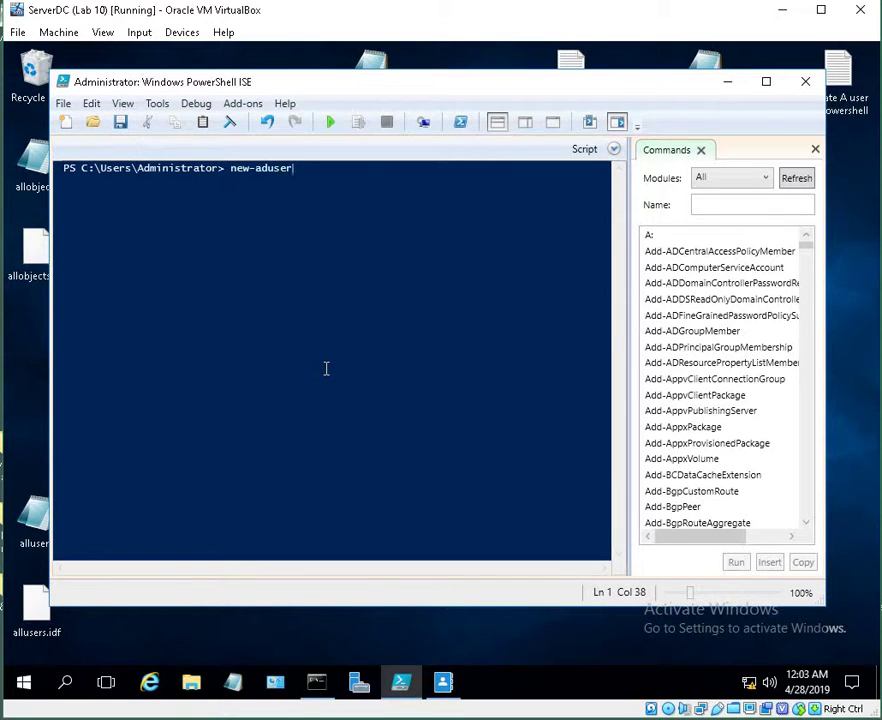
key(Return)
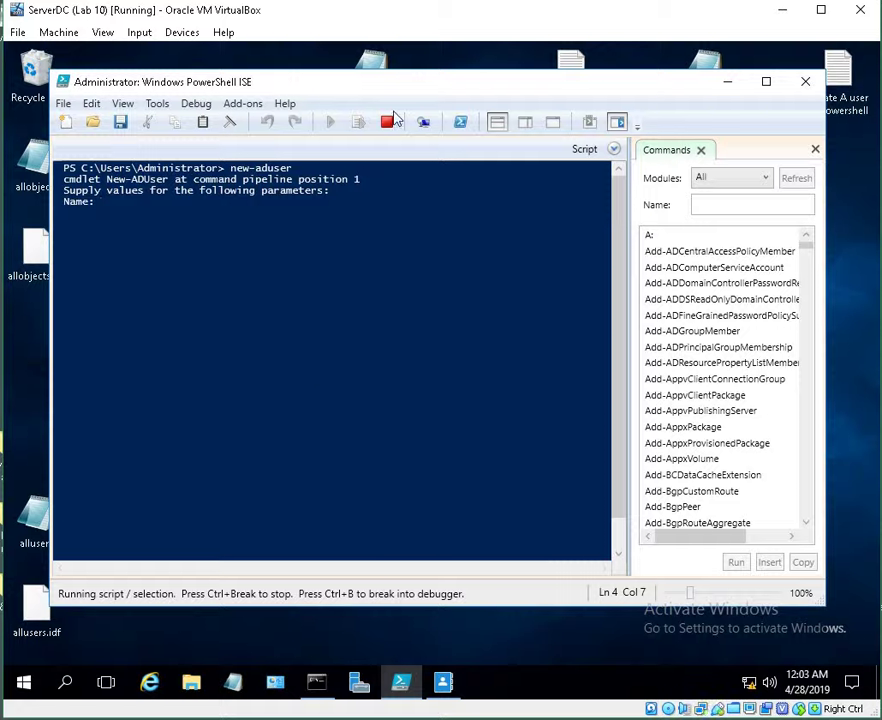
click(388, 122)
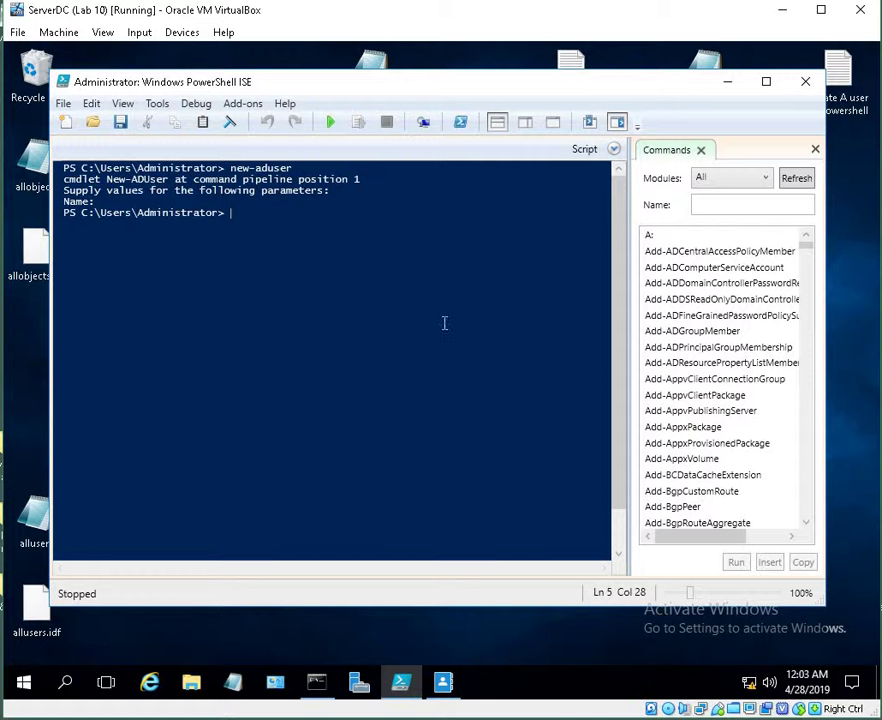
click(737, 86)
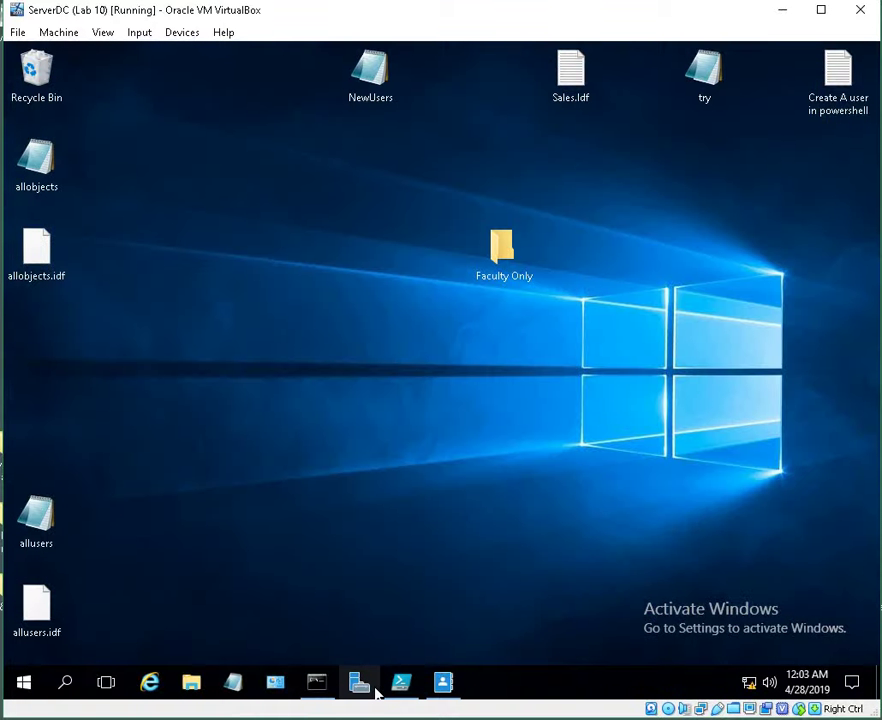
Reopen User 1 One's properties in Active Directory Administrative Center, close them, and minimize the console
click(358, 681)
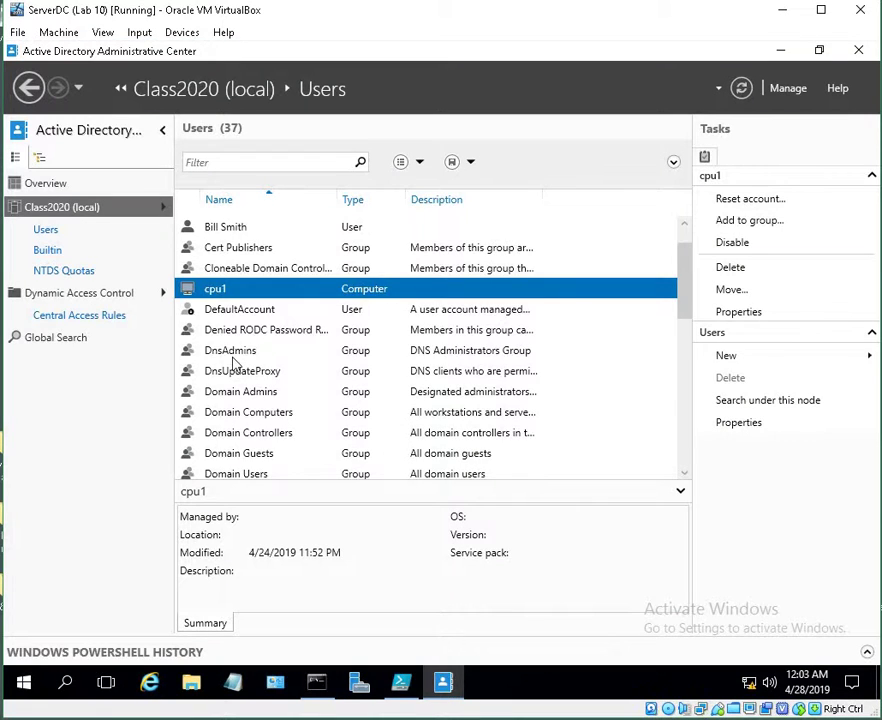
scroll(233, 364, down, 7)
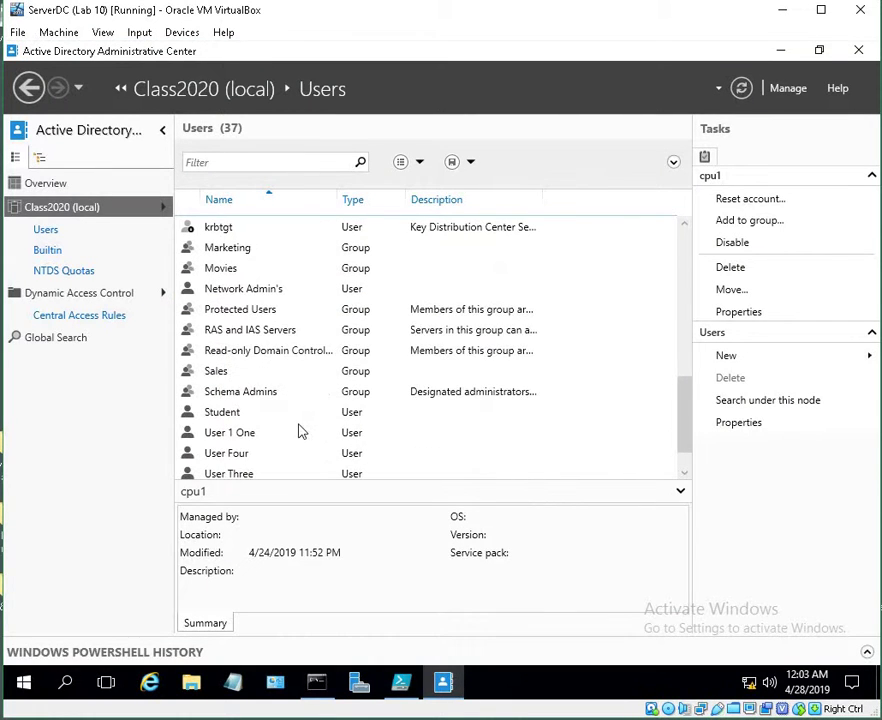
click(236, 436)
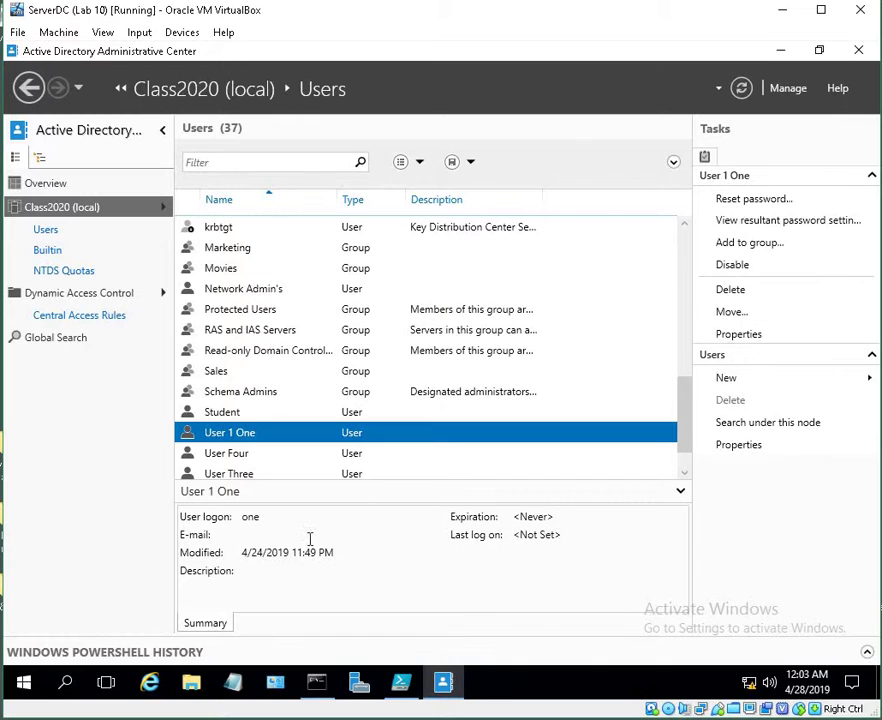
double_click(240, 433)
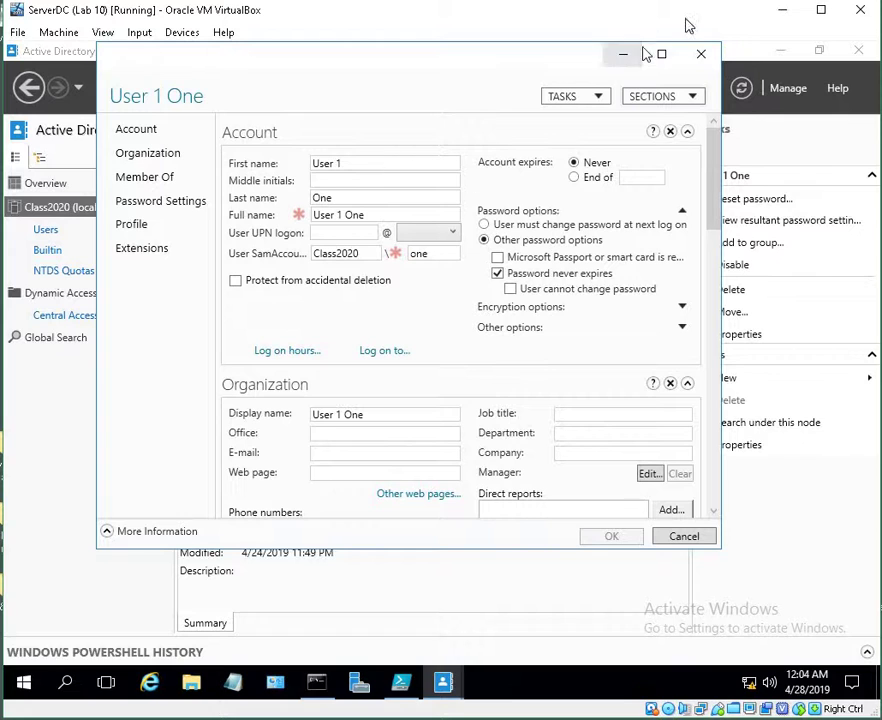
click(700, 54)
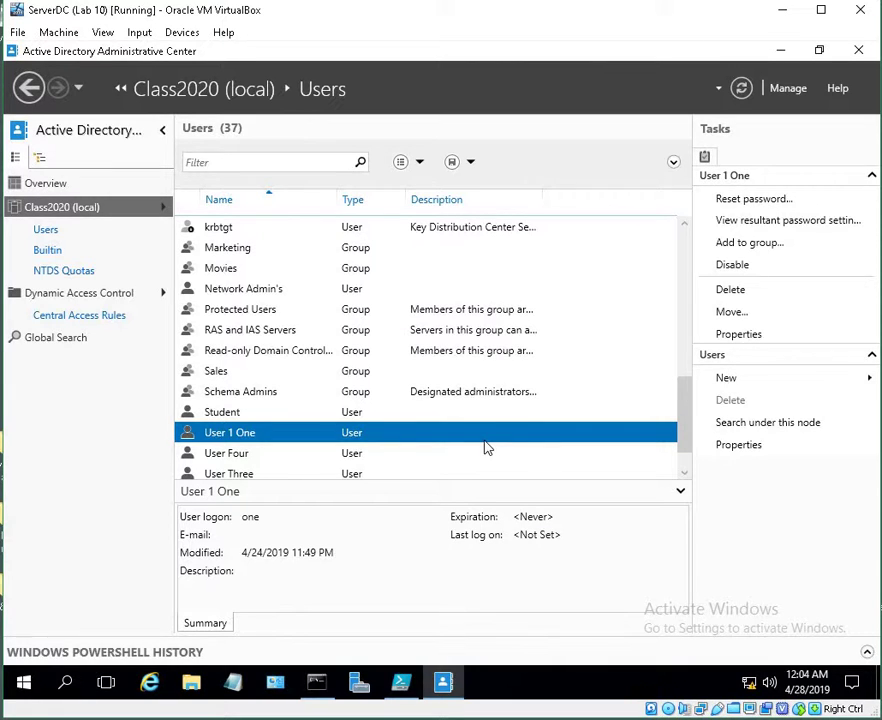
click(781, 50)
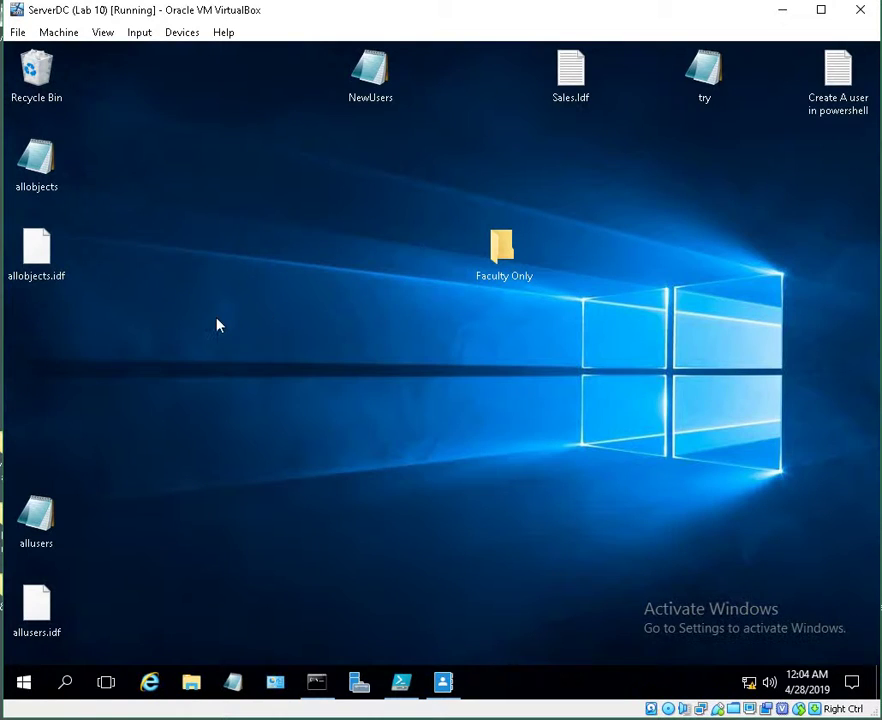
double_click(379, 92)
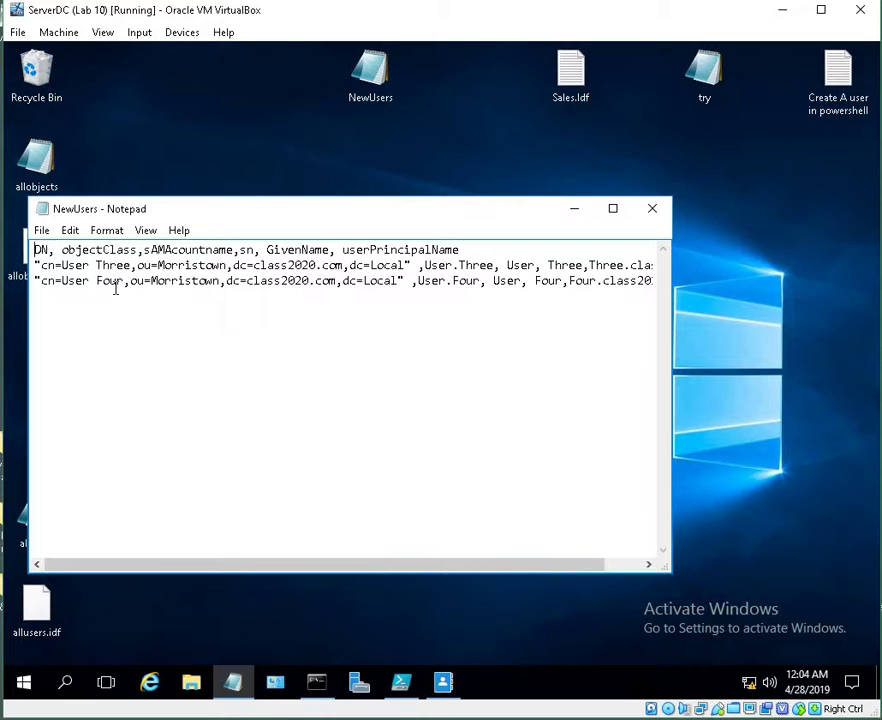
click(651, 209)
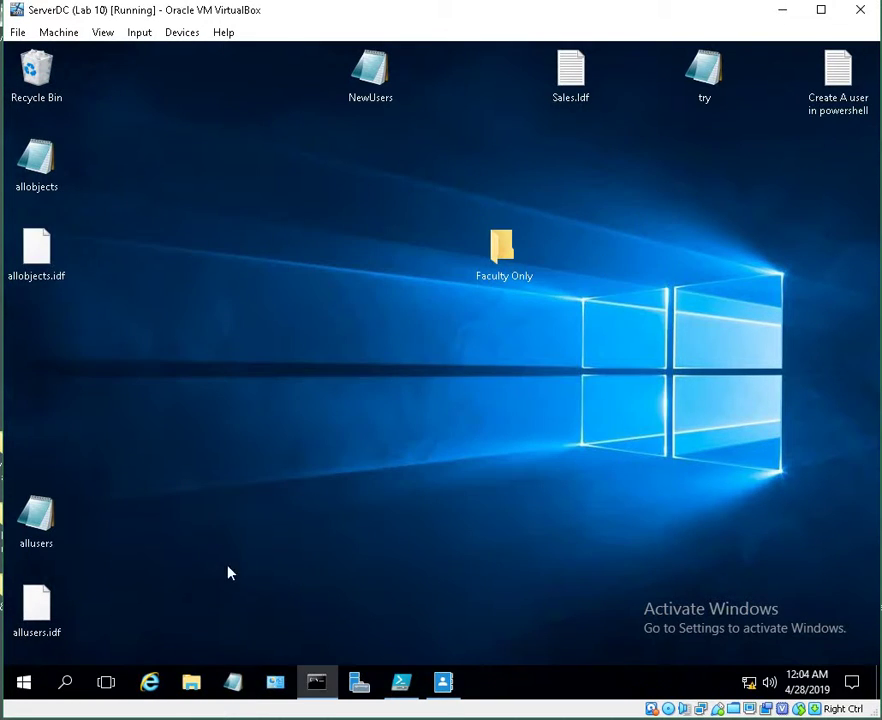
From the Desktop folder, run csvde -i -f NewUsers.csv, which fails with 0 entries modified
click(316, 684)
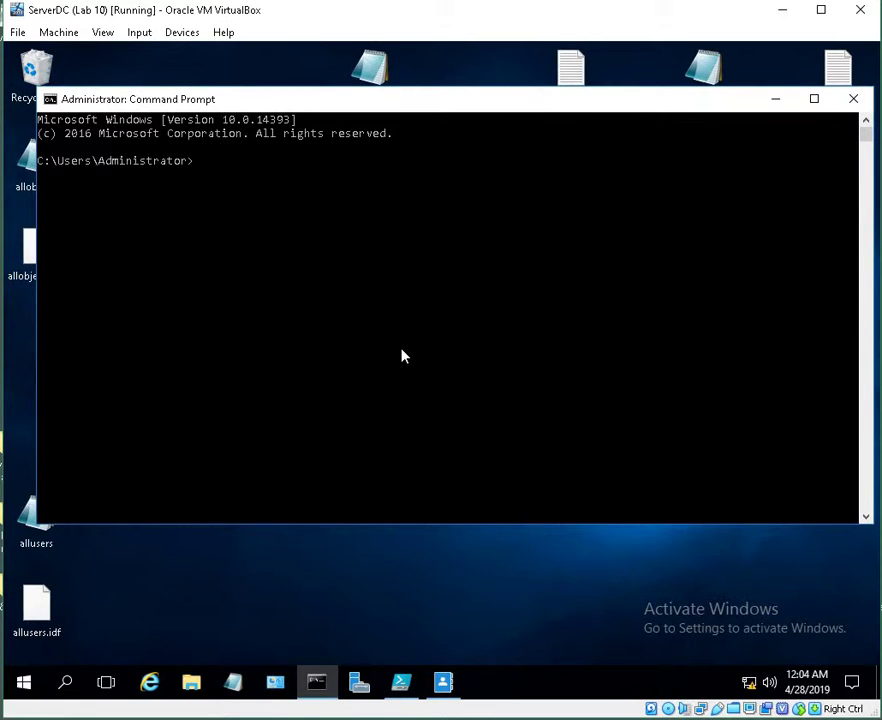
text(cd desktop)
key(Return)
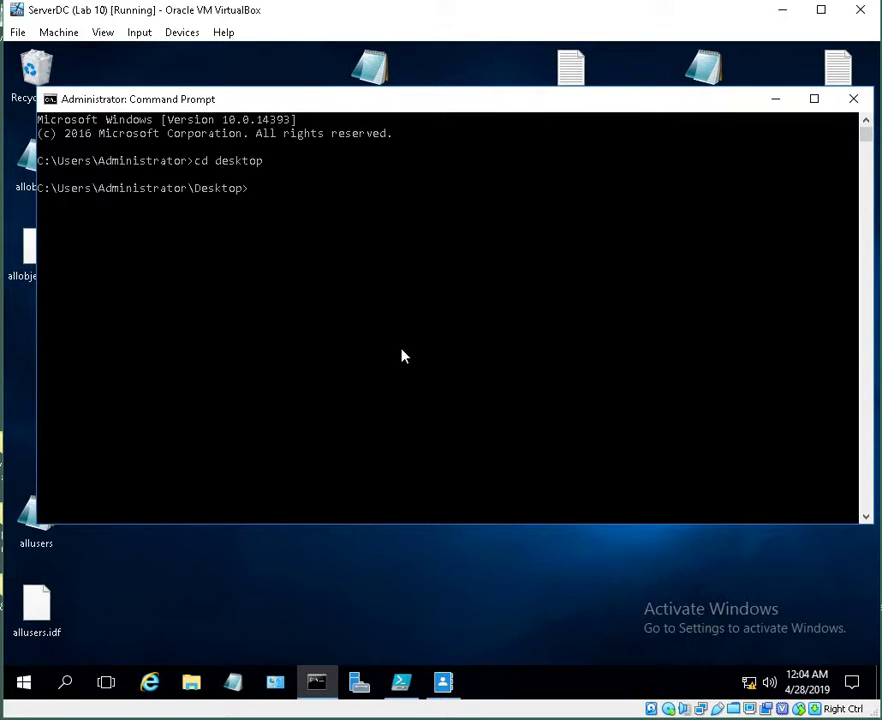
text(csvde -i -f NewUsers)
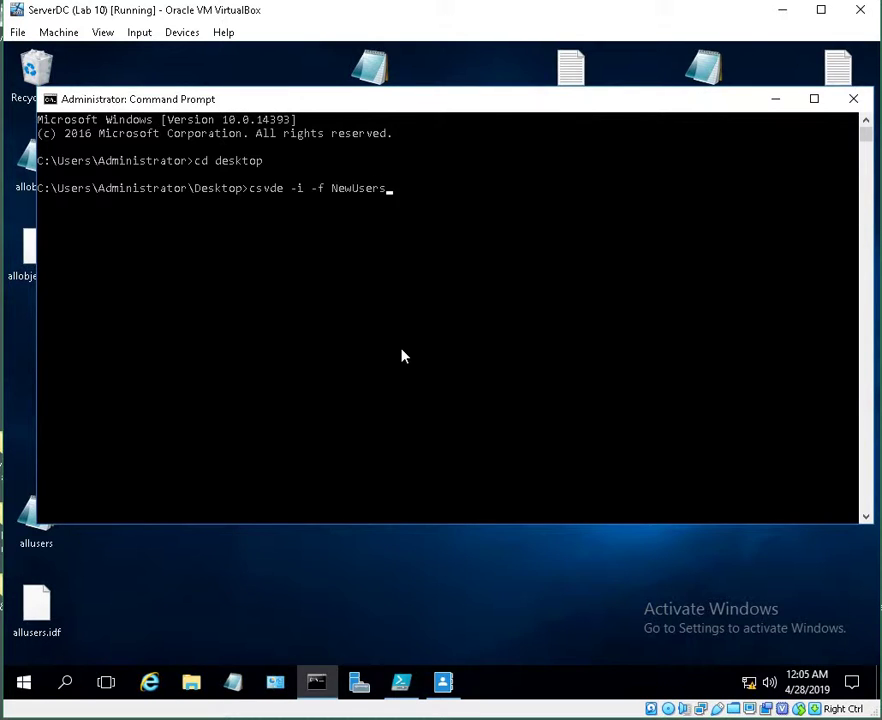
text(.csv)
key(Return)
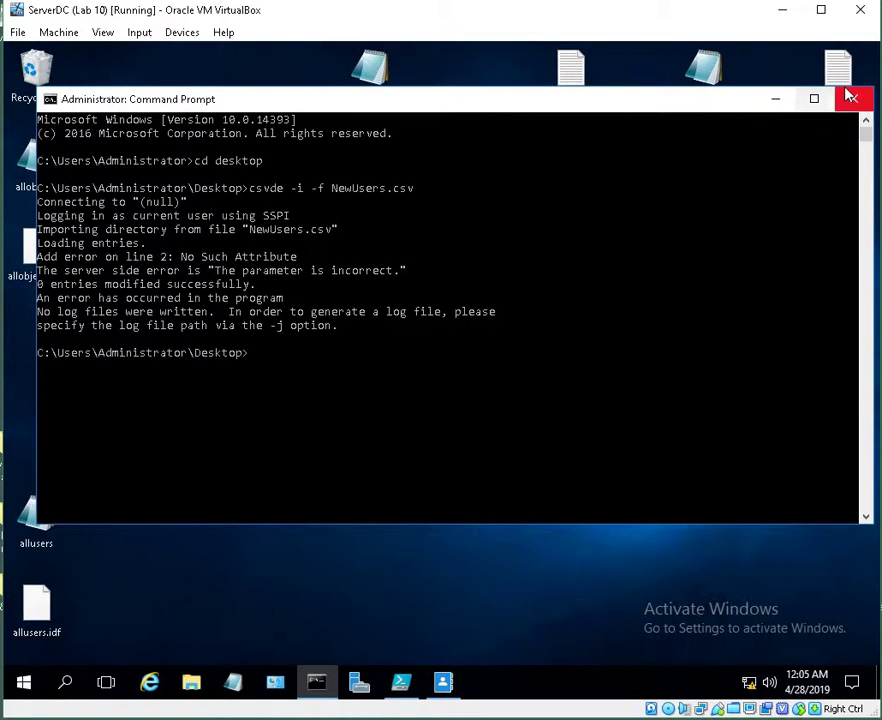
click(770, 105)
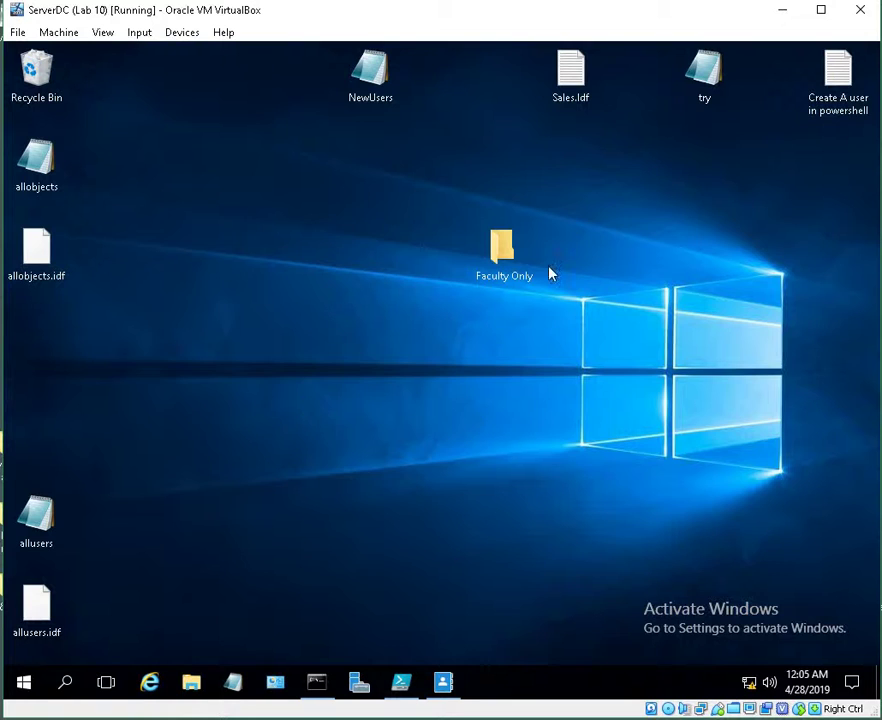
click(443, 682)
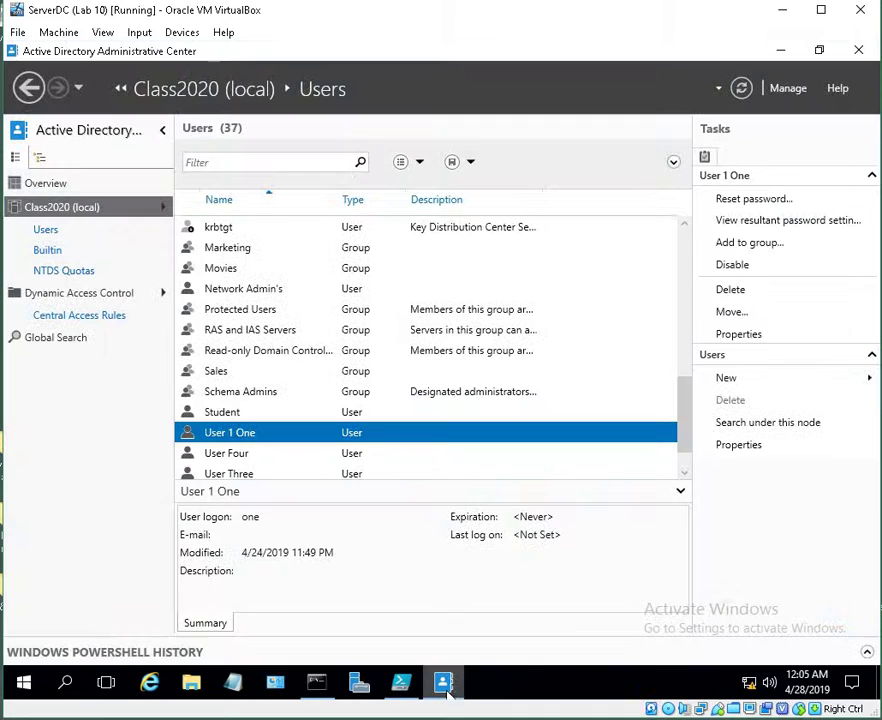
scroll(295, 456, down, 1)
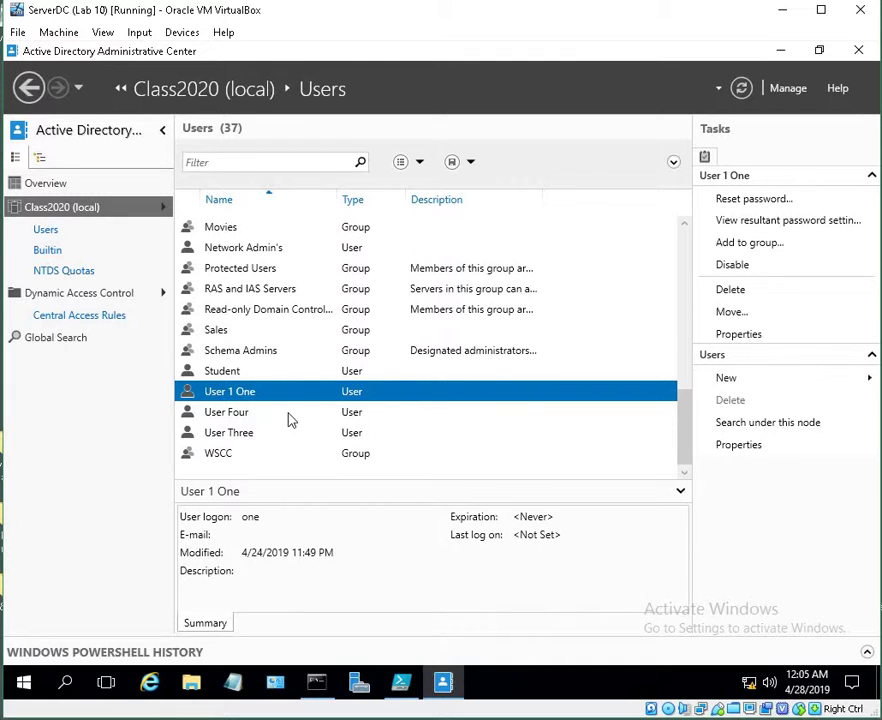
key(Down)
click(288, 436)
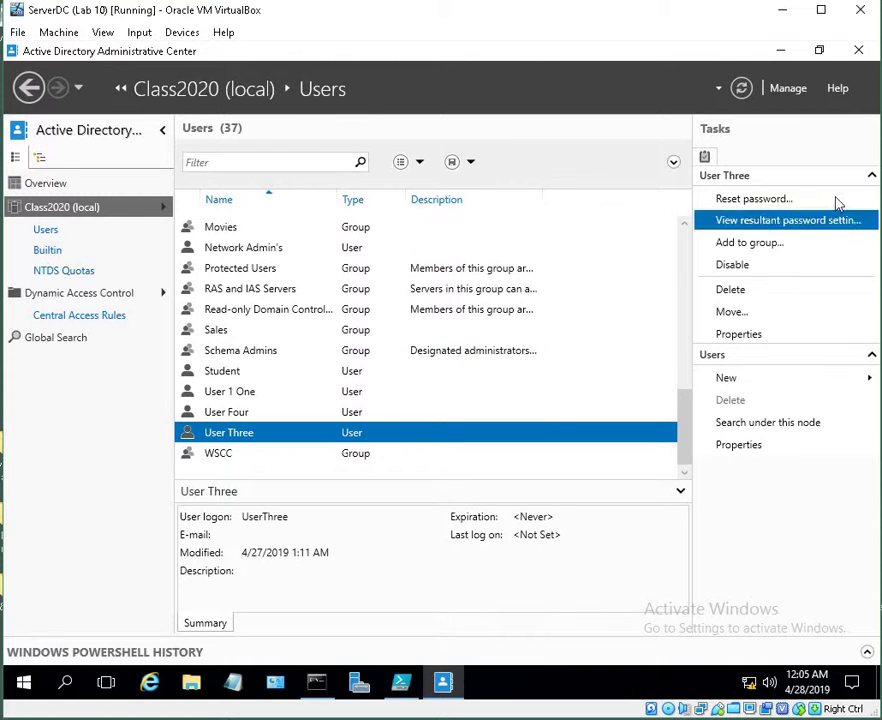
click(858, 49)
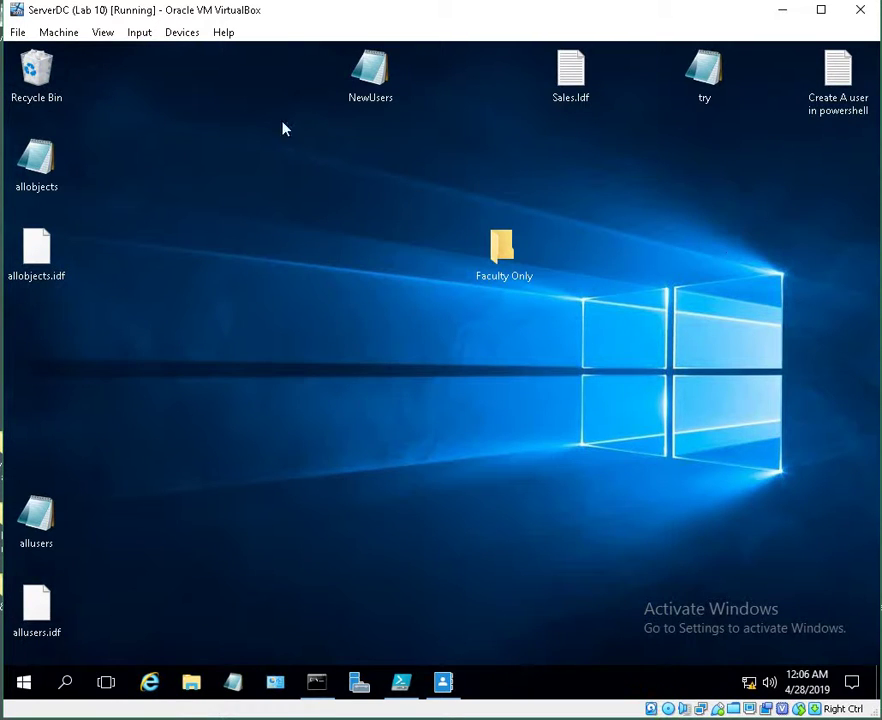
View Sales.ldf, then close it and the old Command Prompt window
click(573, 93)
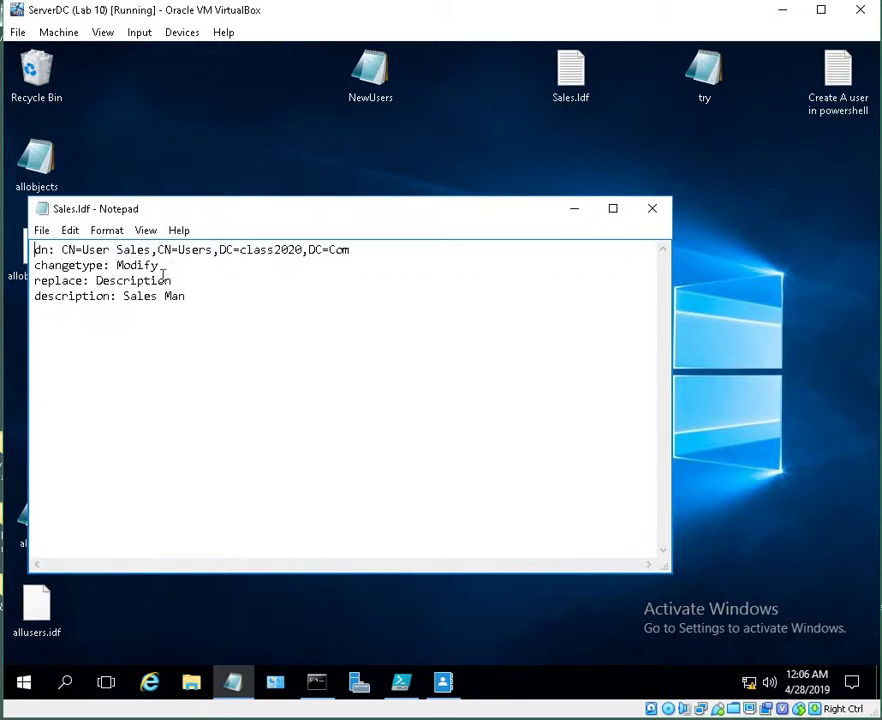
click(654, 209)
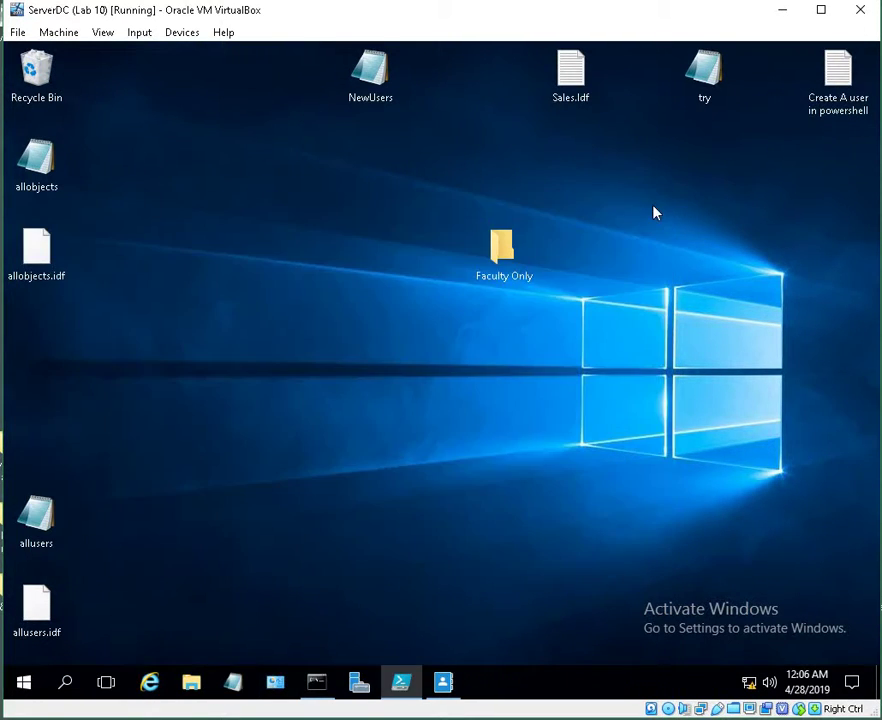
click(310, 690)
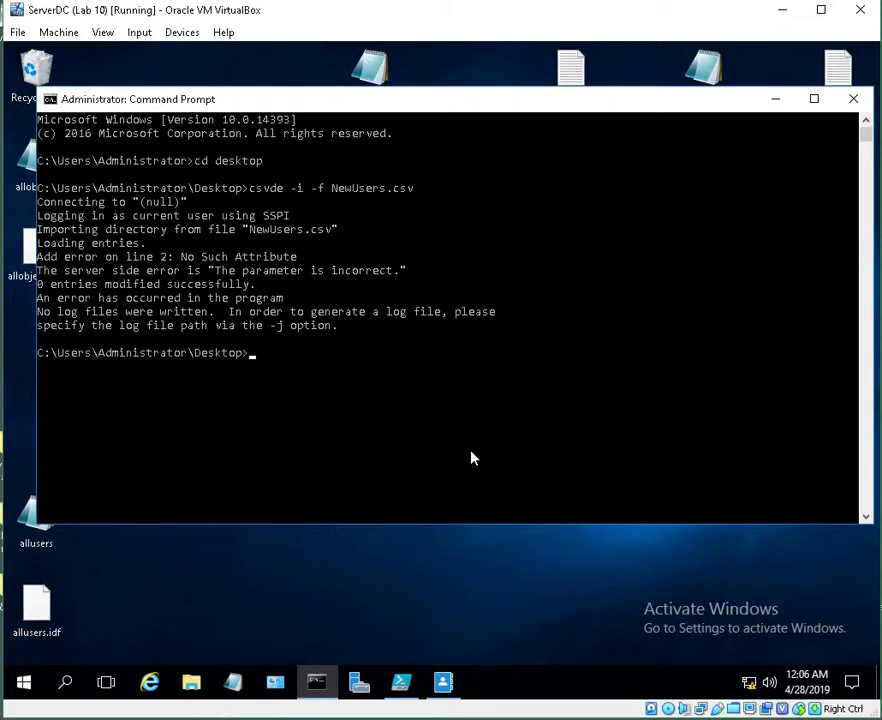
click(853, 99)
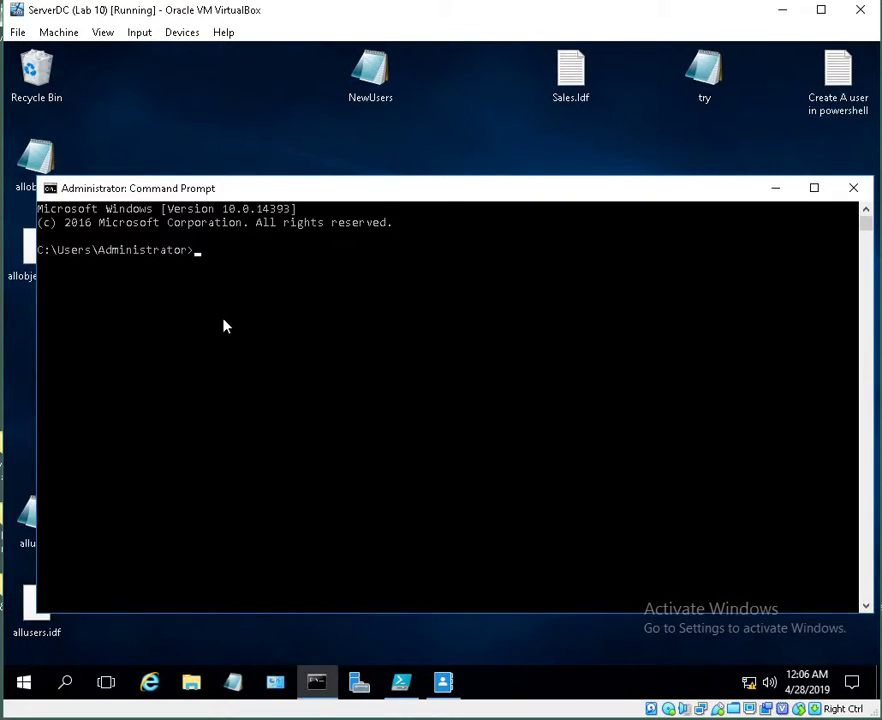
In a new prompt at the Desktop, run ldifde -i -f sales.idf, which cannot read the file
text(cd desktop)
key(Return)
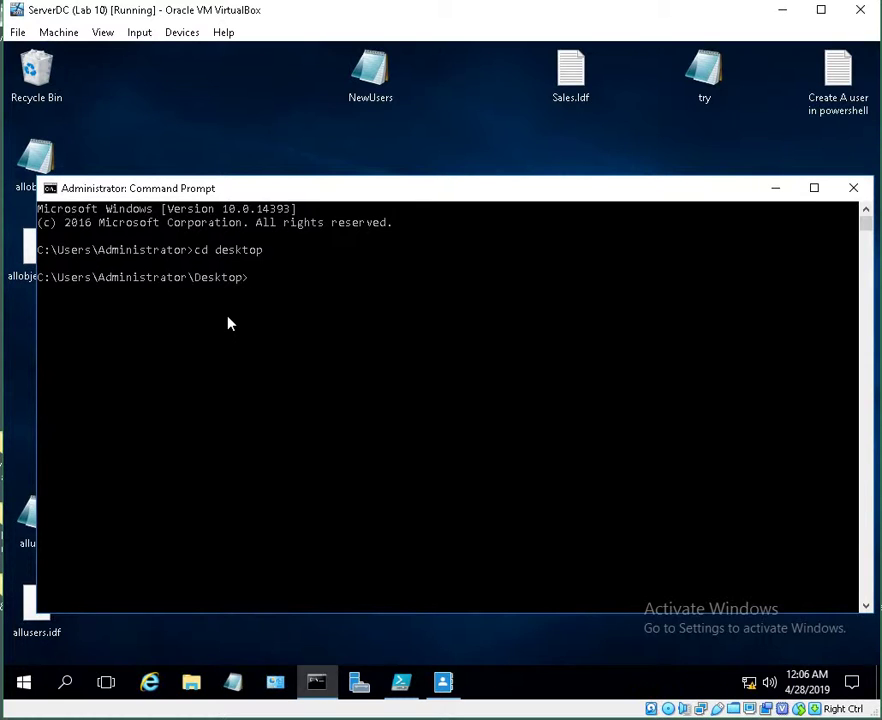
text(ldifde -i -f)
text(sales)
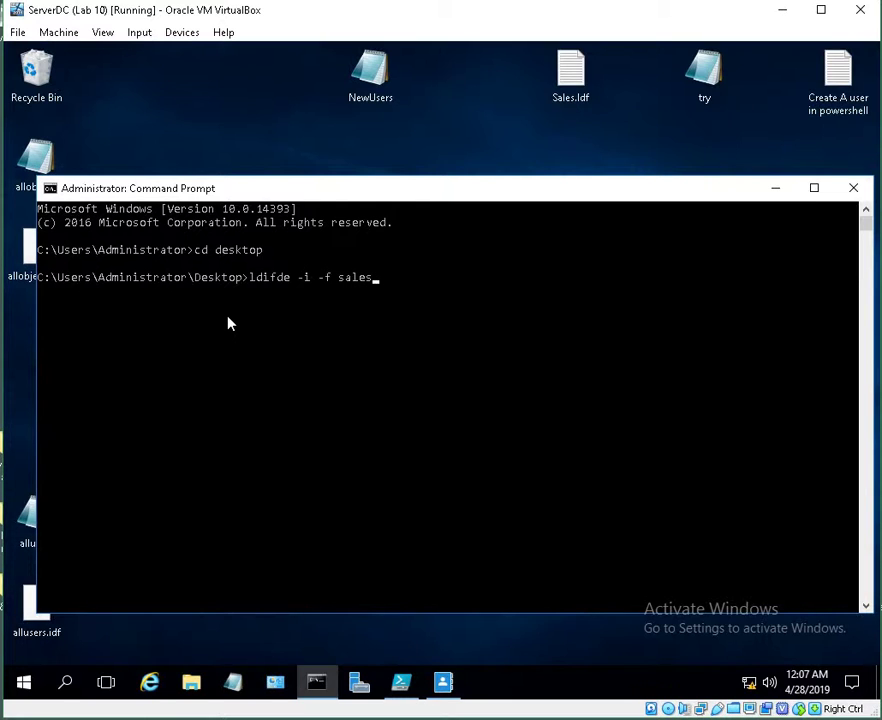
text(.idf)
key(Return)
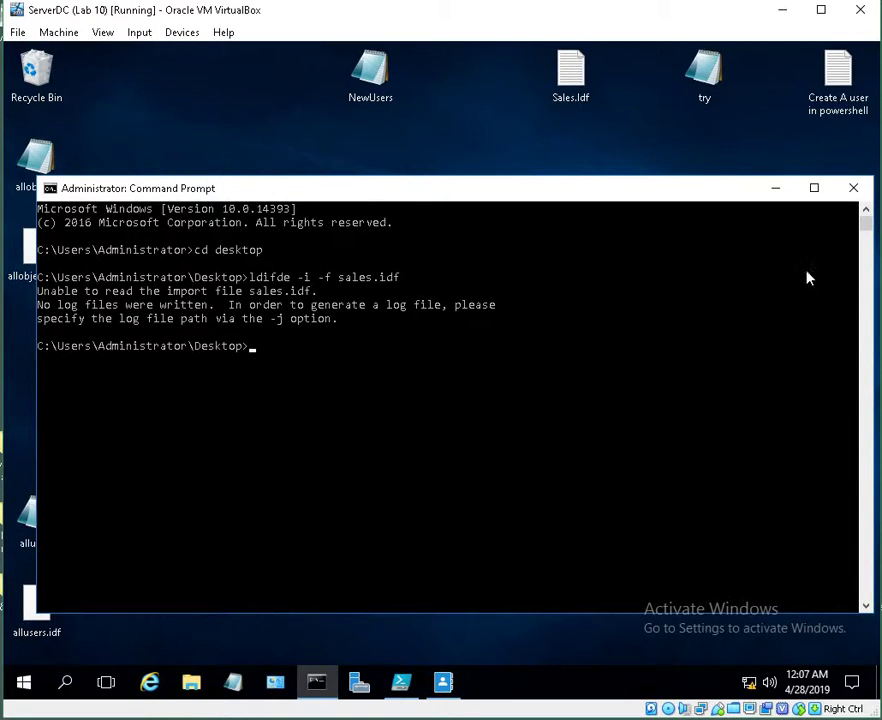
click(776, 188)
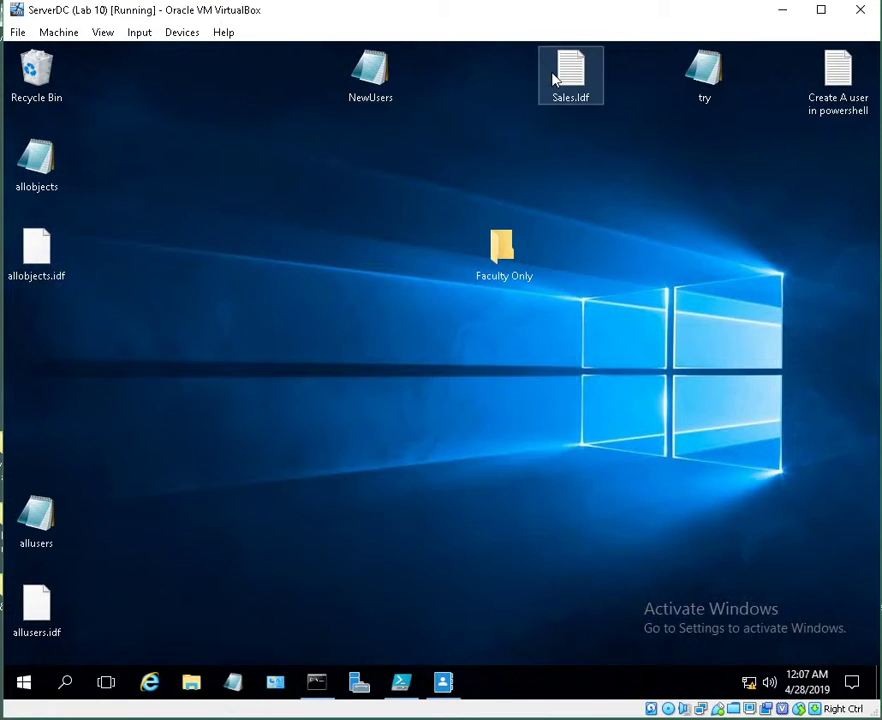
click(432, 690)
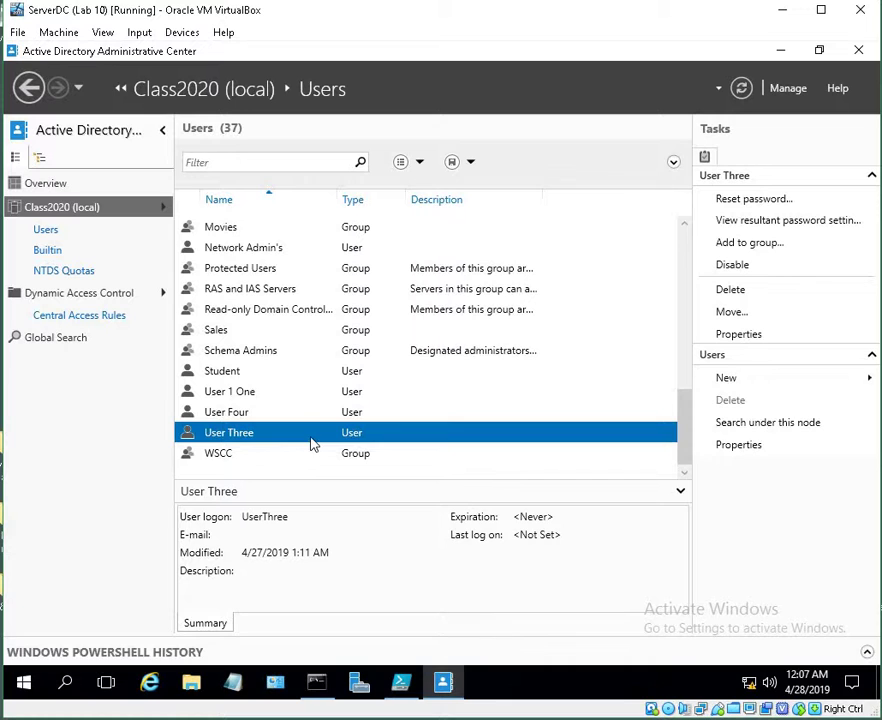
scroll(268, 343, up, 3)
click(268, 336)
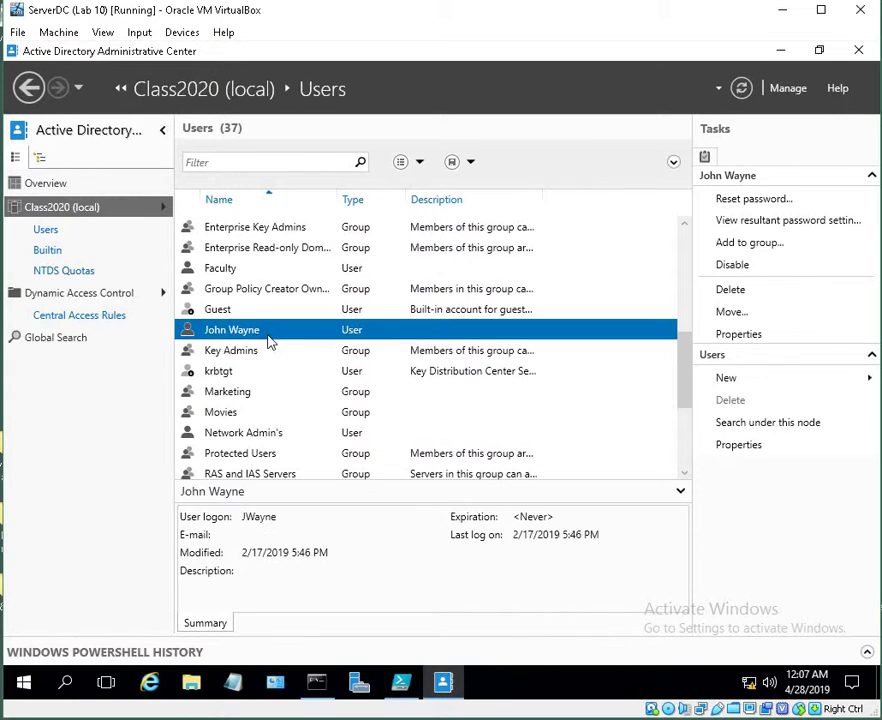
click(264, 396)
scroll(265, 408, down, 3)
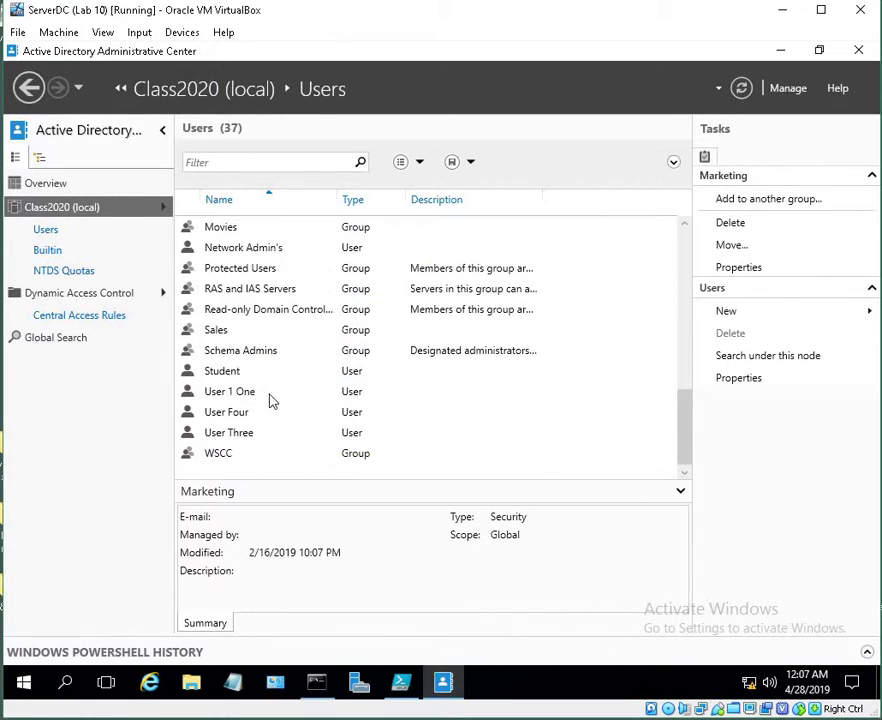
click(215, 333)
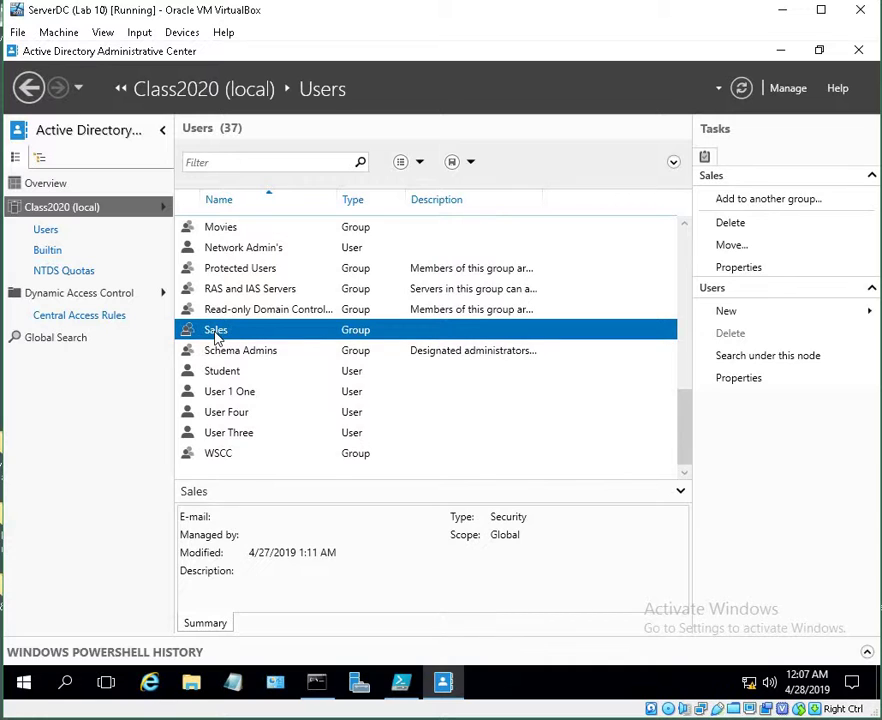
double_click(215, 336)
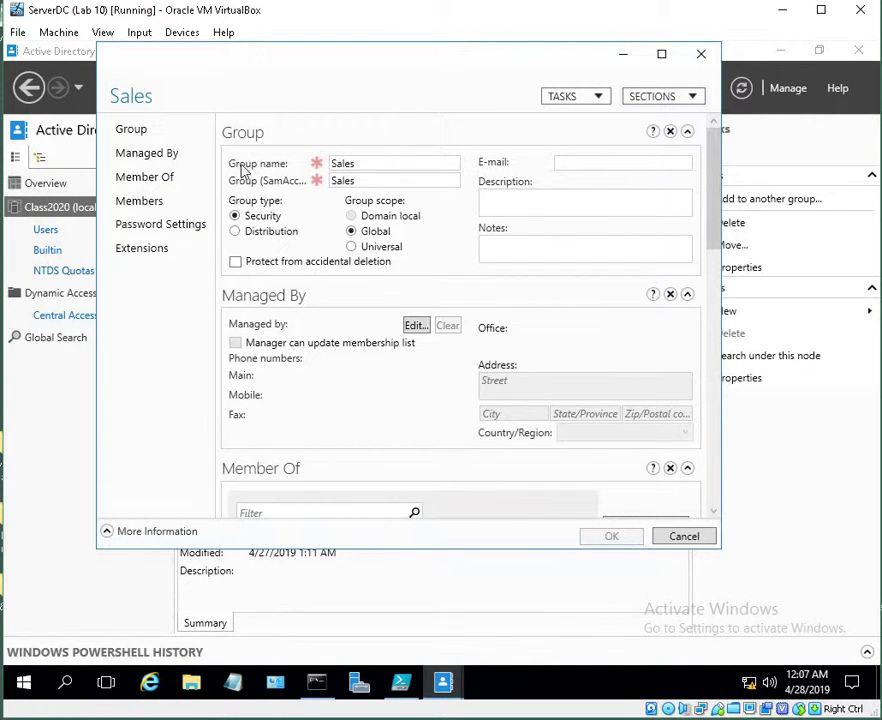
click(697, 56)
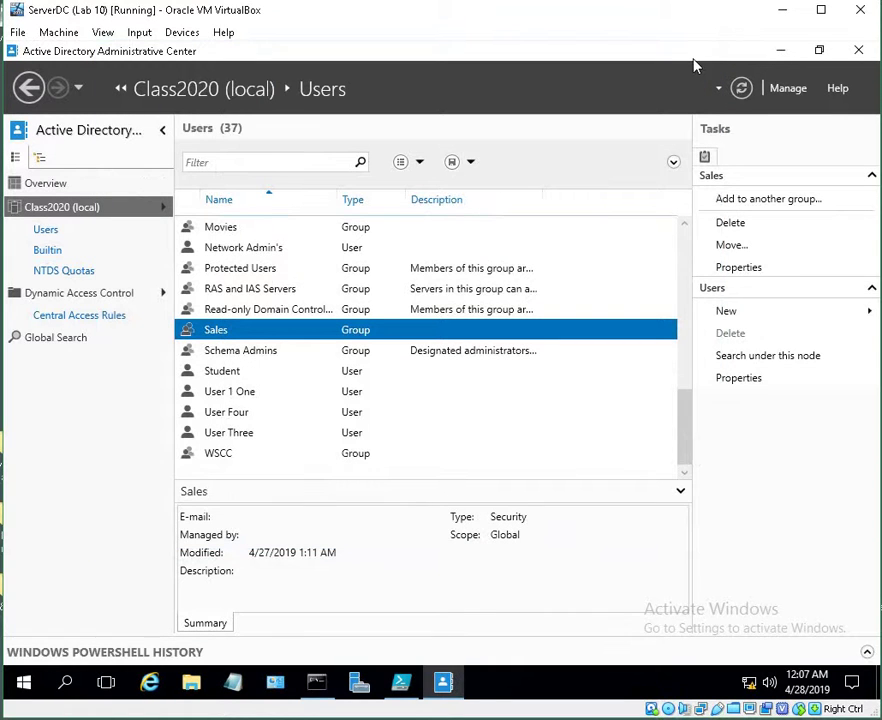
click(781, 51)
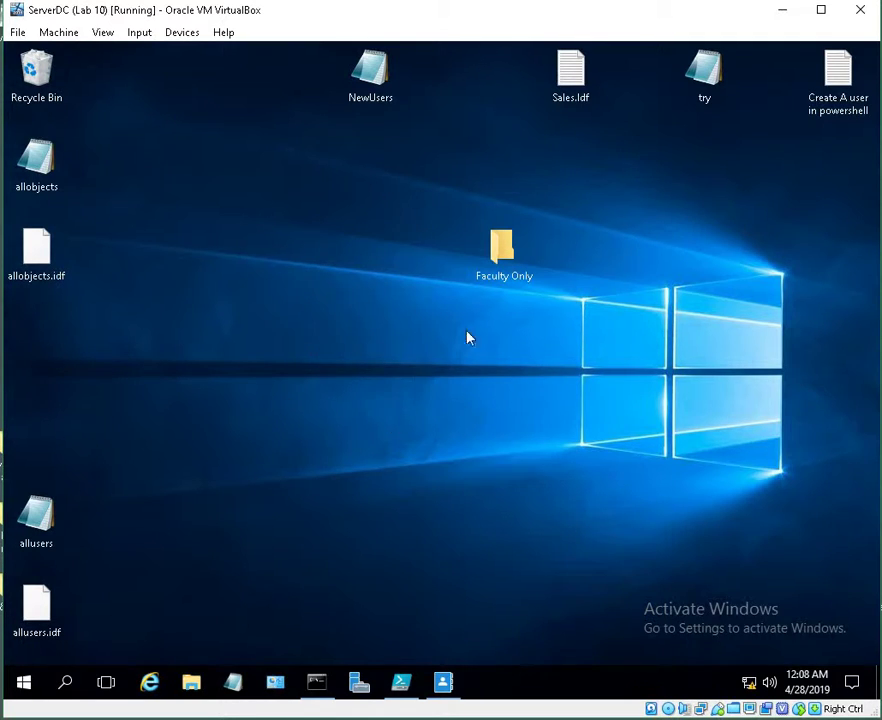
click(507, 261)
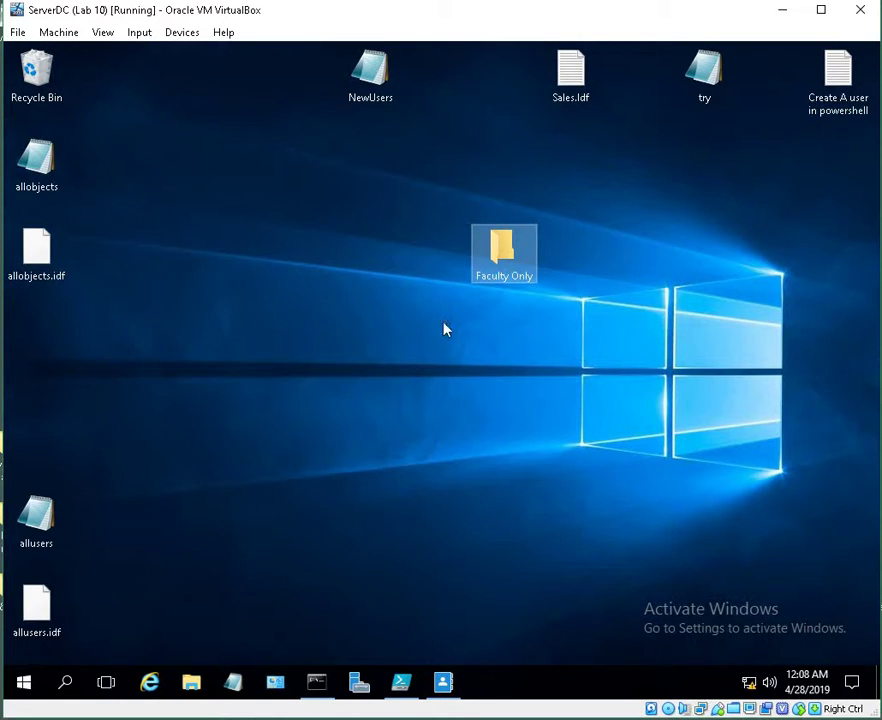
drag(502, 266, 647, 257)
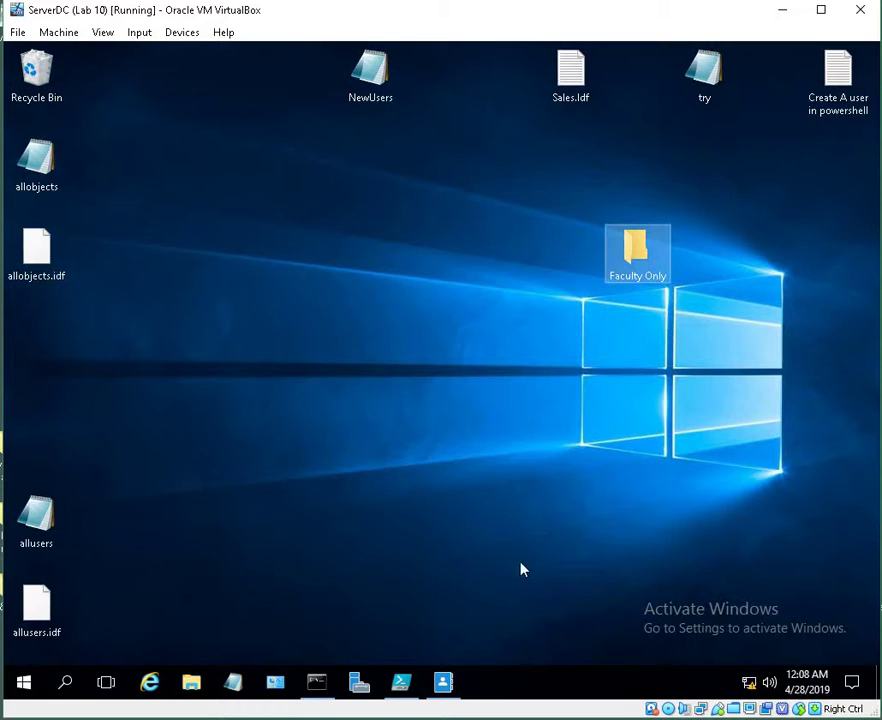
mouse_move(380, 719)
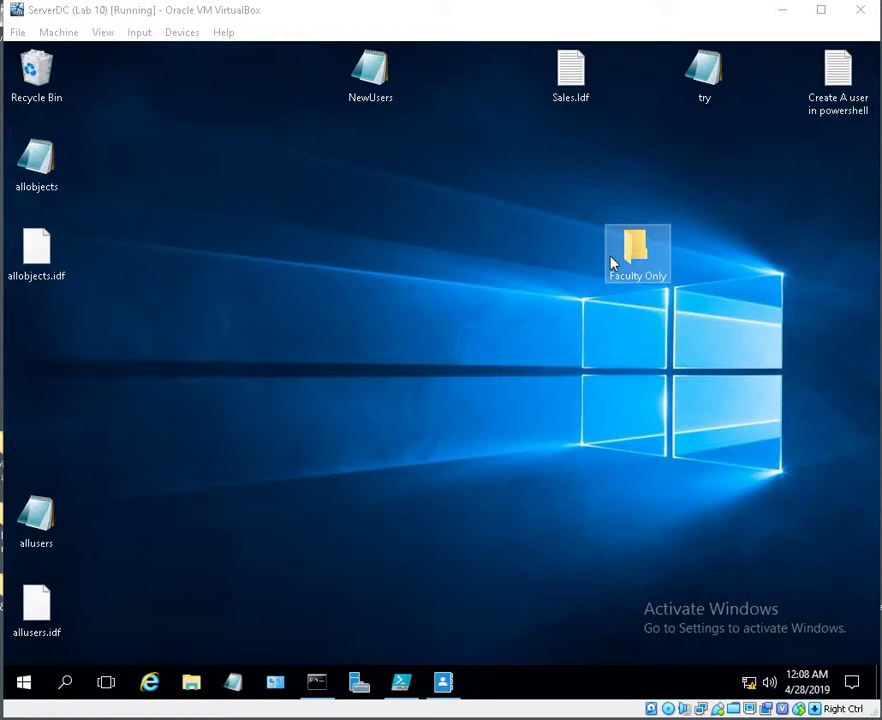
mouse_move(641, 266)
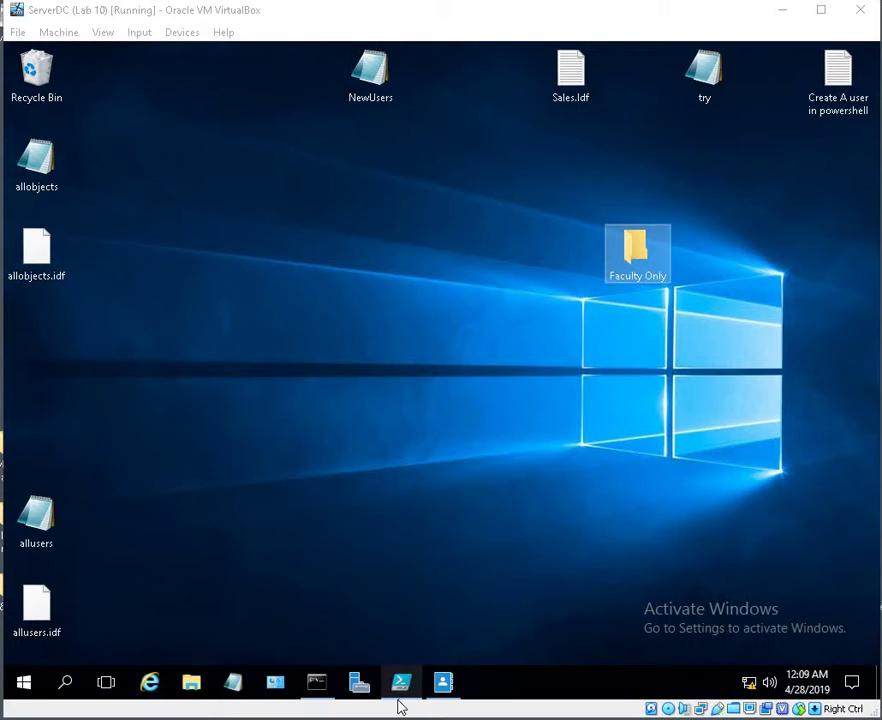
click(441, 684)
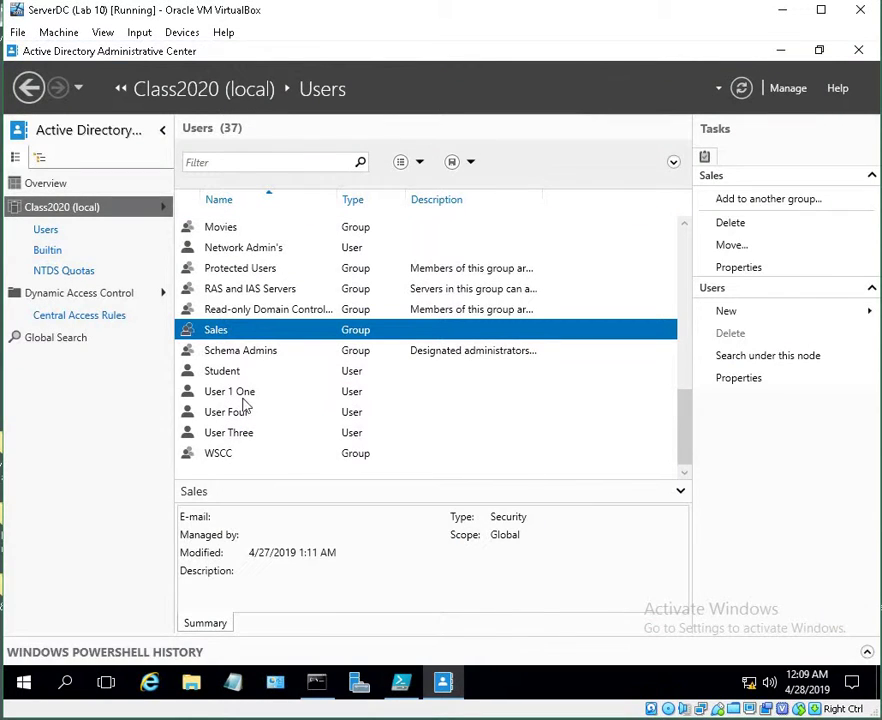
click(220, 458)
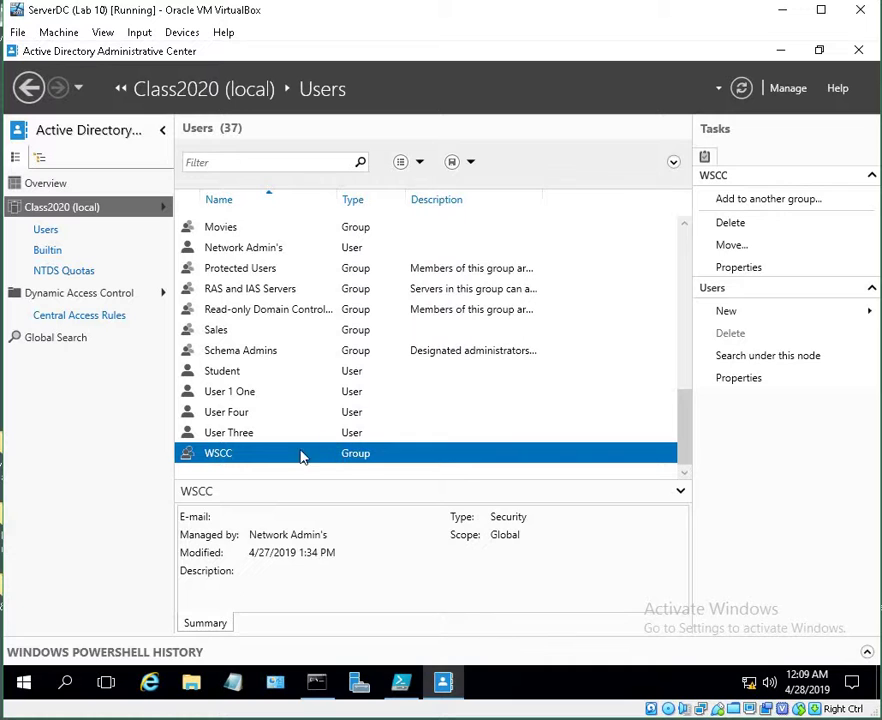
scroll(466, 310, up, 3)
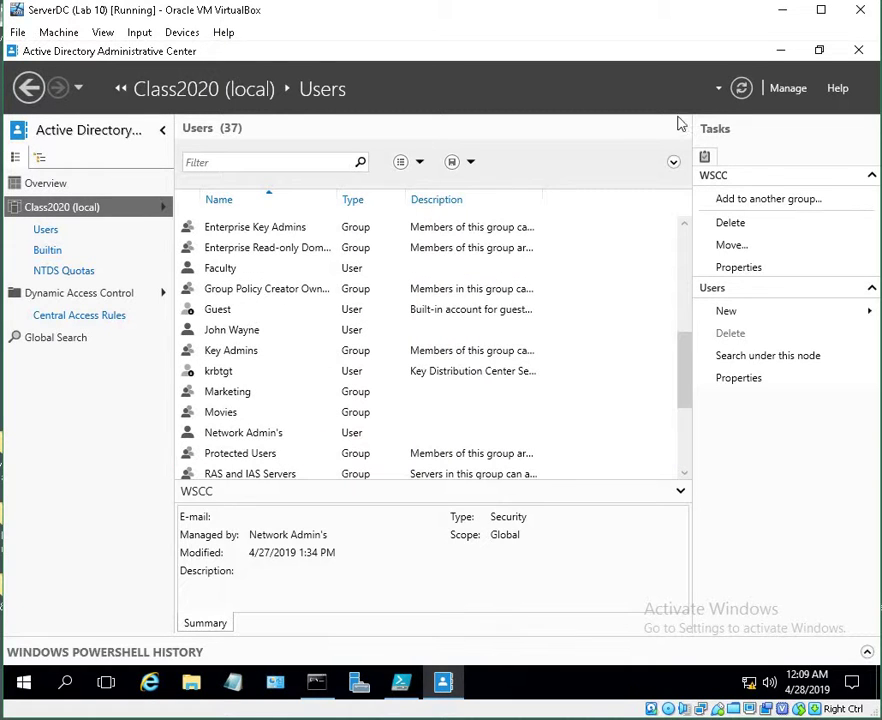
click(781, 52)
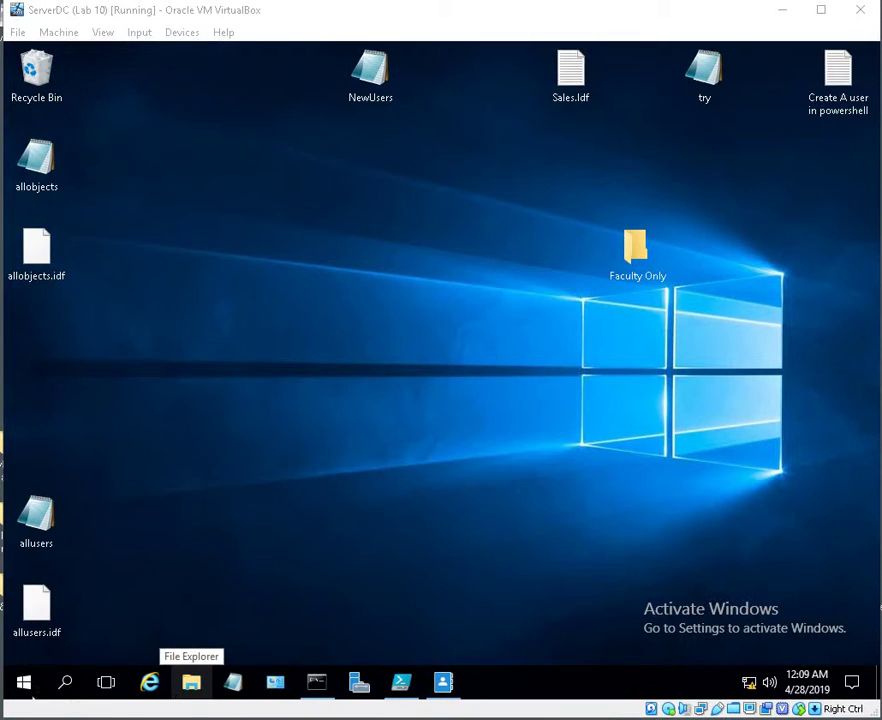
right_click(24, 688)
Sign out of the server session and send Ctrl-Alt-Del to reach sign-in
mouse_move(68, 640)
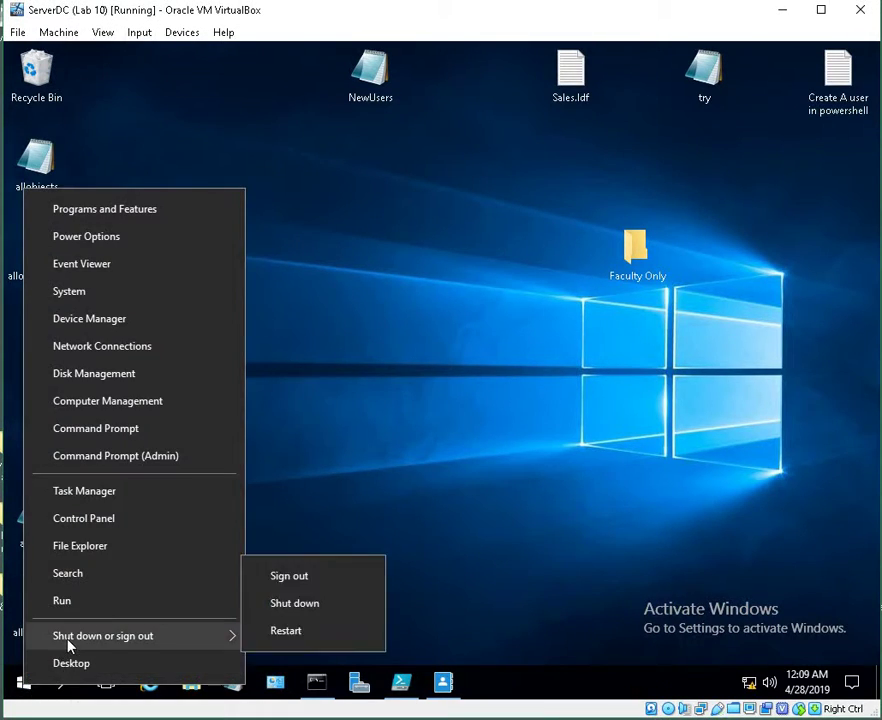
click(321, 581)
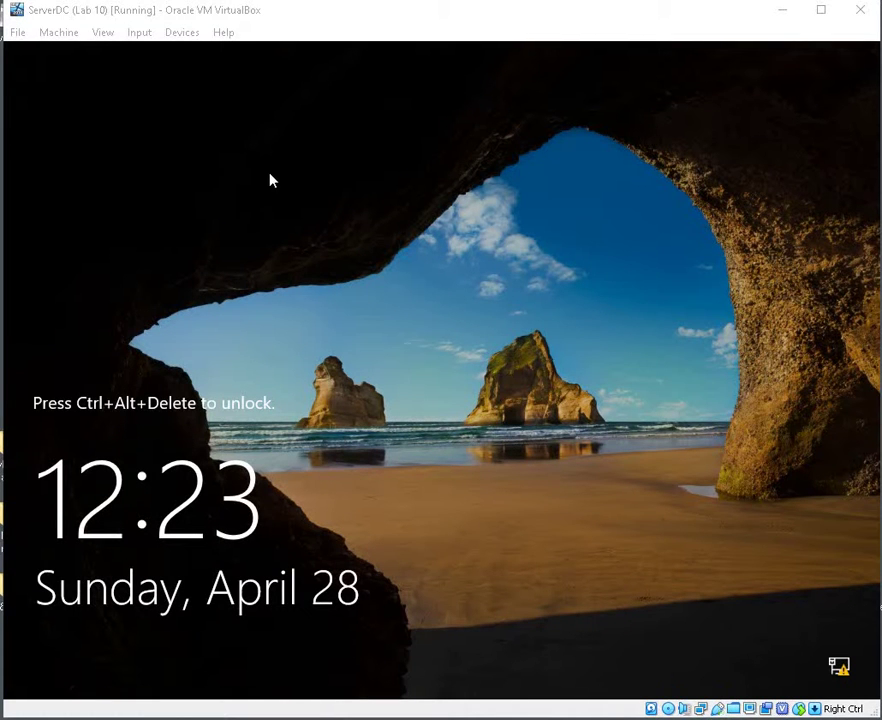
click(140, 34)
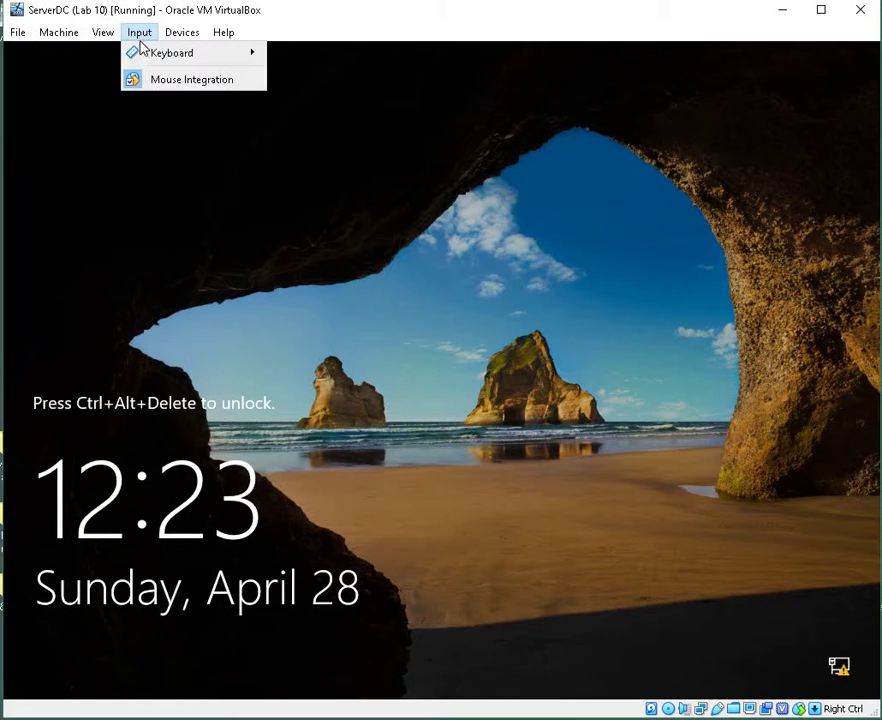
mouse_move(180, 53)
click(307, 84)
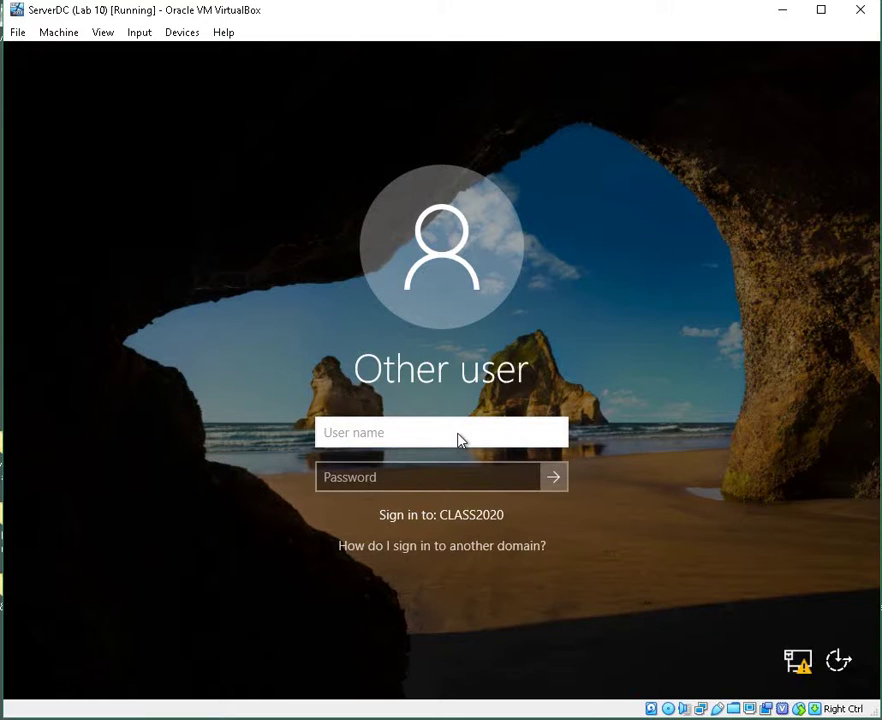
Sign in as student with the account password and open the Faculty Only folder
text(student)
key(Tab)
text(P)
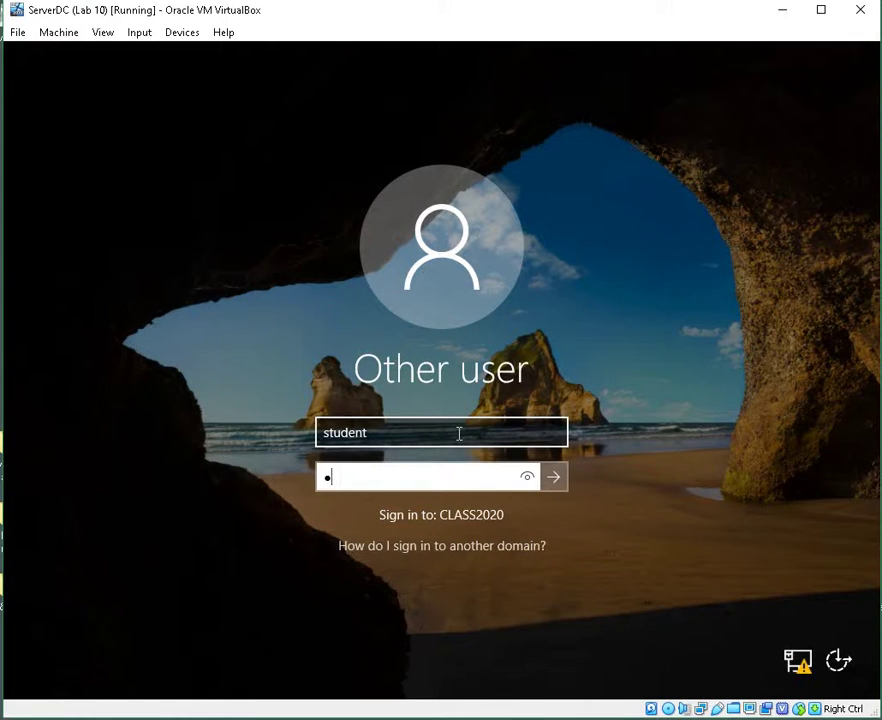
text(a$$w0rd)
key(Return)
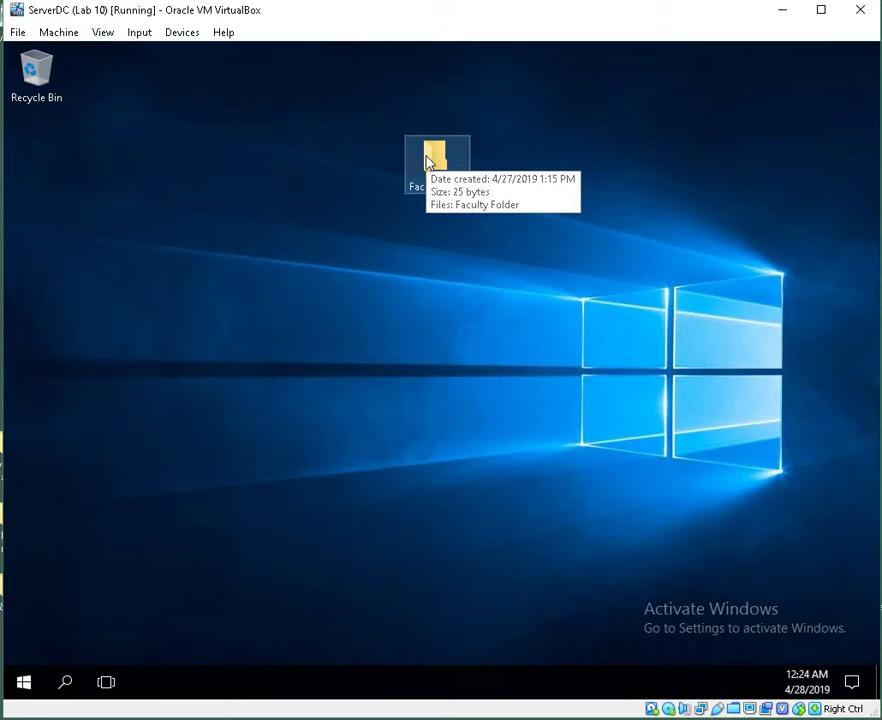
double_click(428, 163)
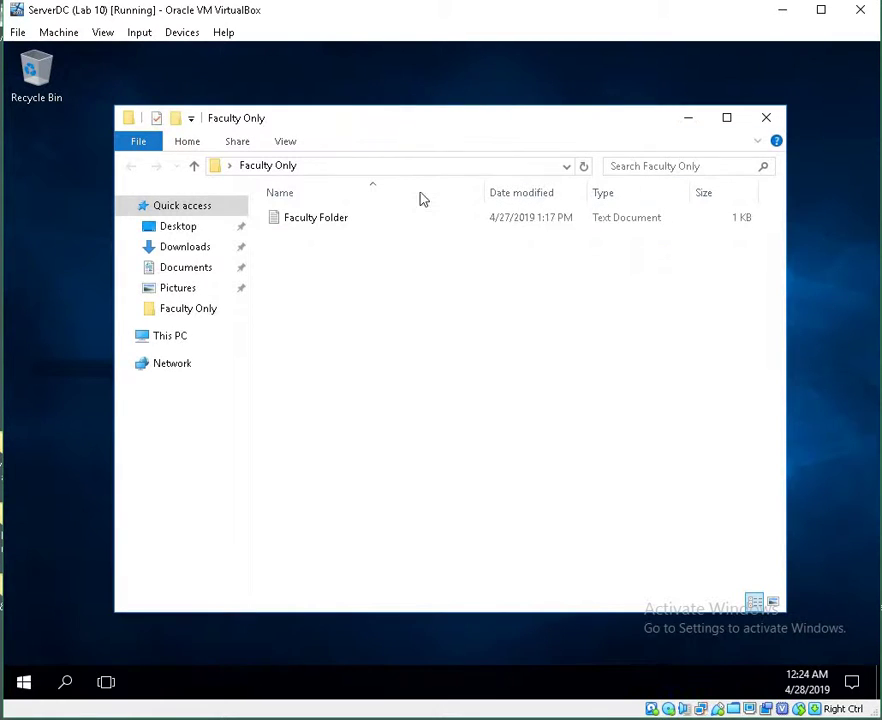
double_click(415, 217)
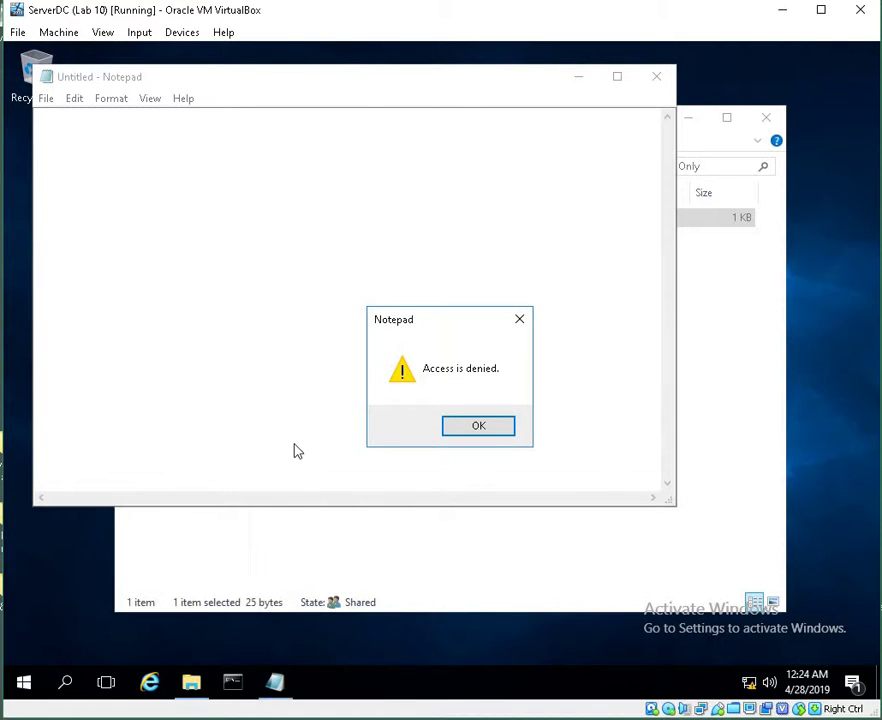
click(499, 436)
click(661, 82)
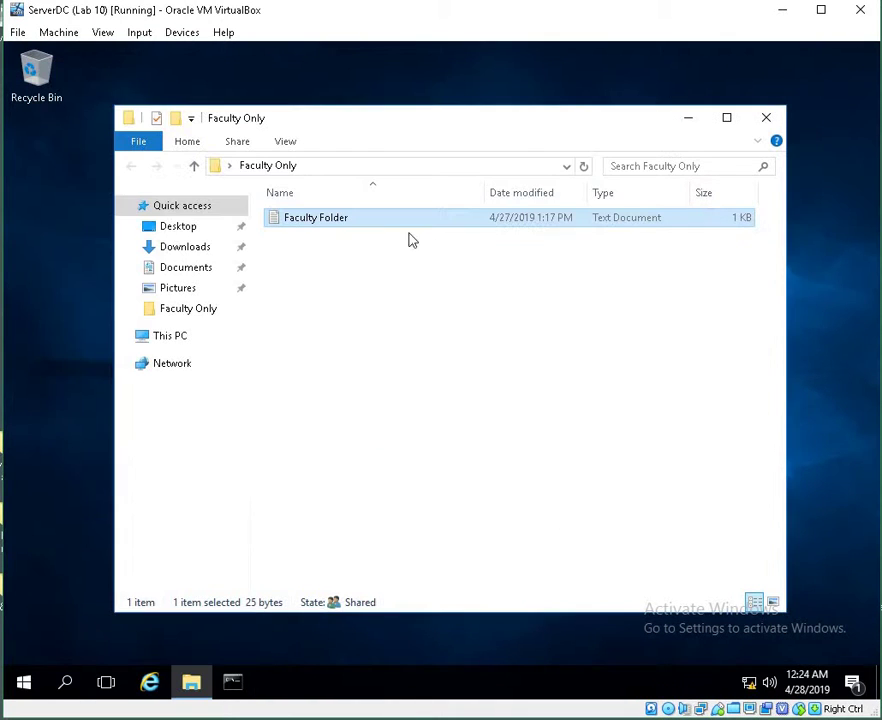
click(767, 119)
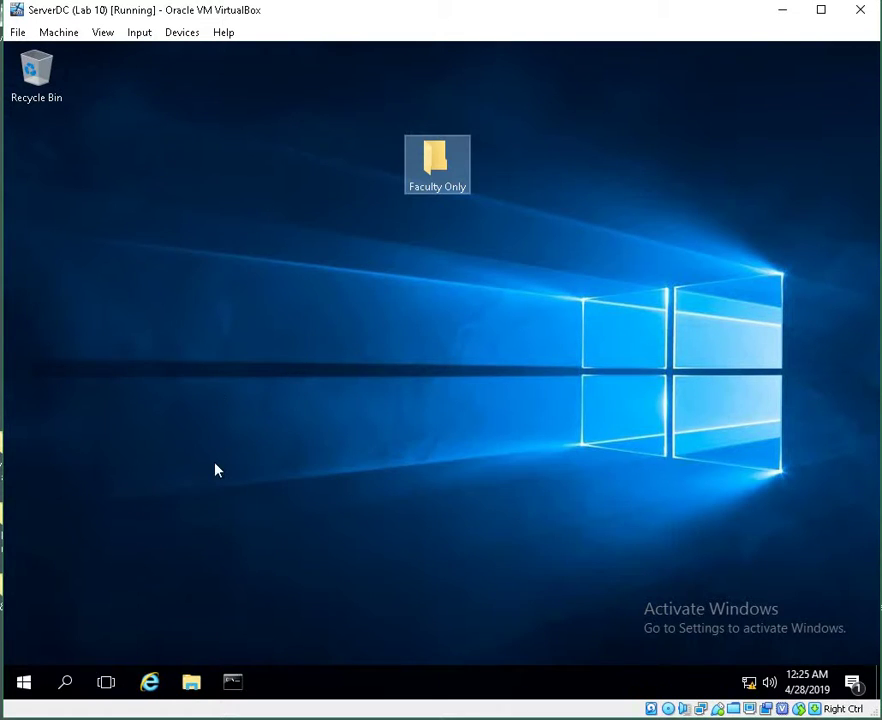
Sign out of the student session and send Ctrl-Alt-Del to reach sign-in
click(30, 682)
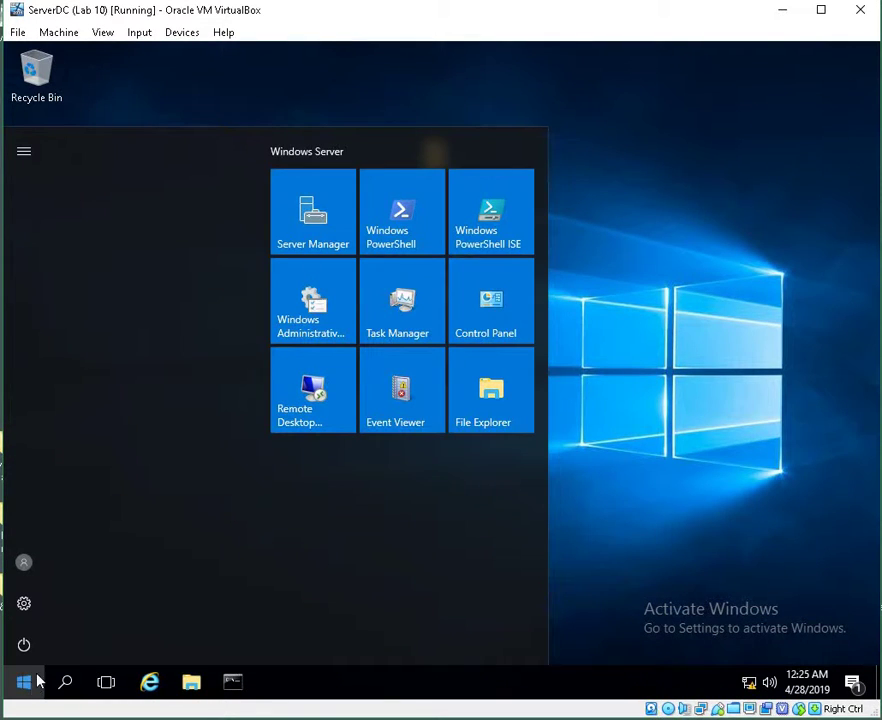
right_click(38, 682)
mouse_move(92, 634)
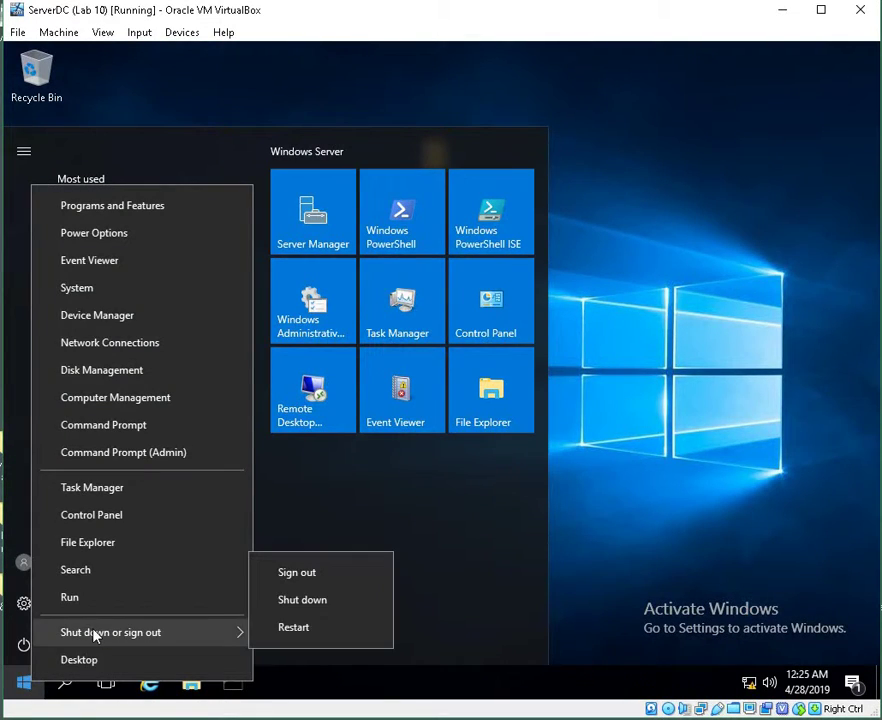
click(266, 577)
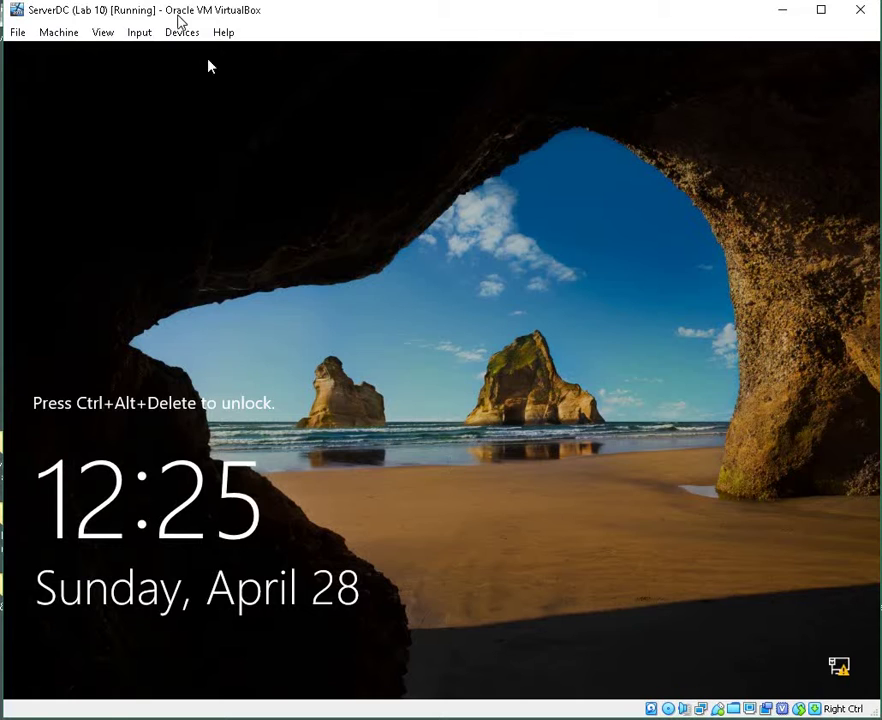
click(138, 32)
mouse_move(157, 53)
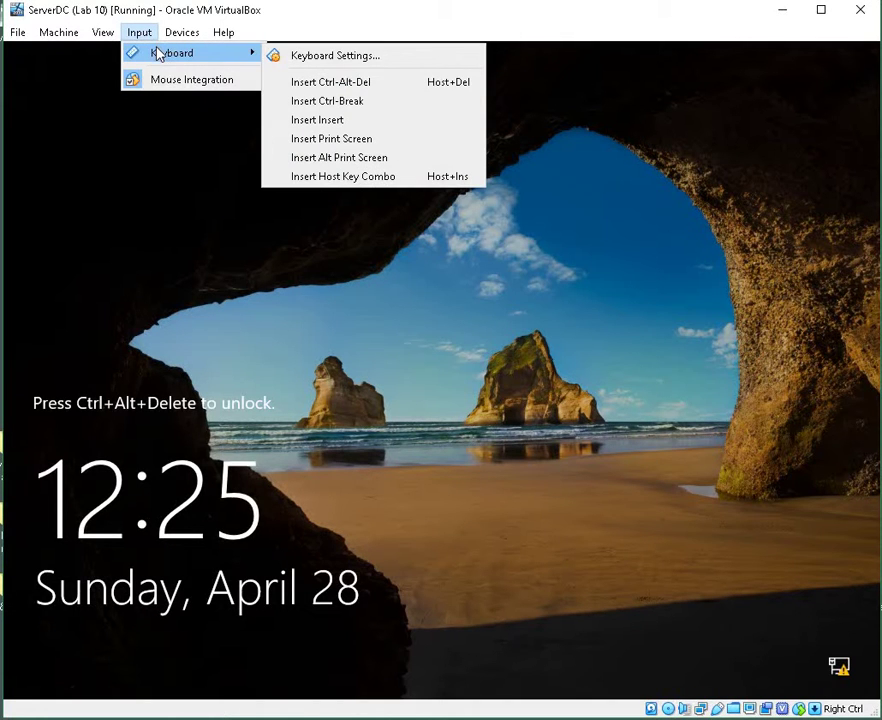
click(318, 82)
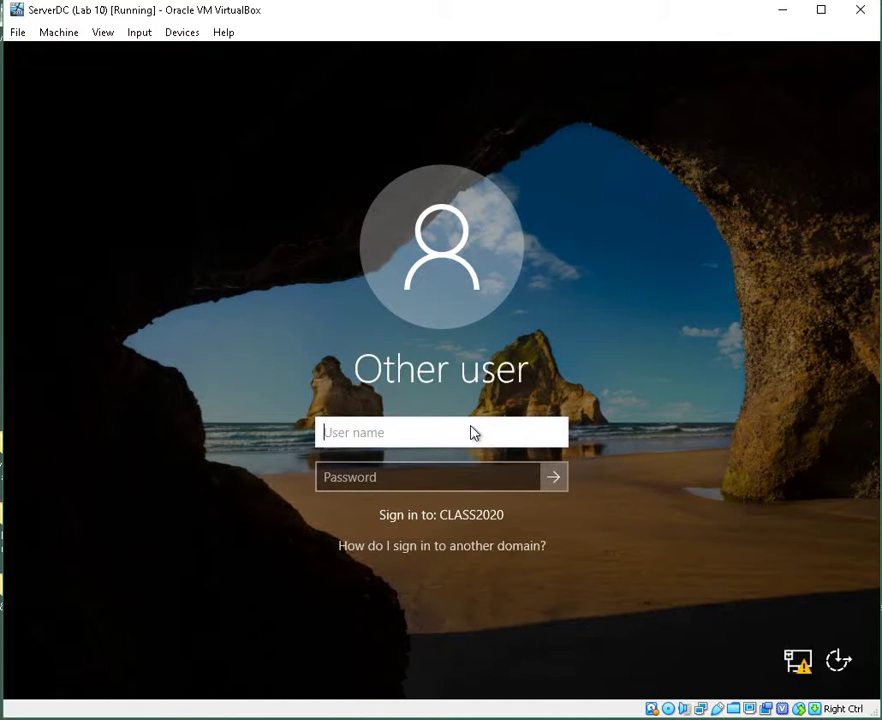
Sign in as Network Admin's with the account password
text(Network Admin)
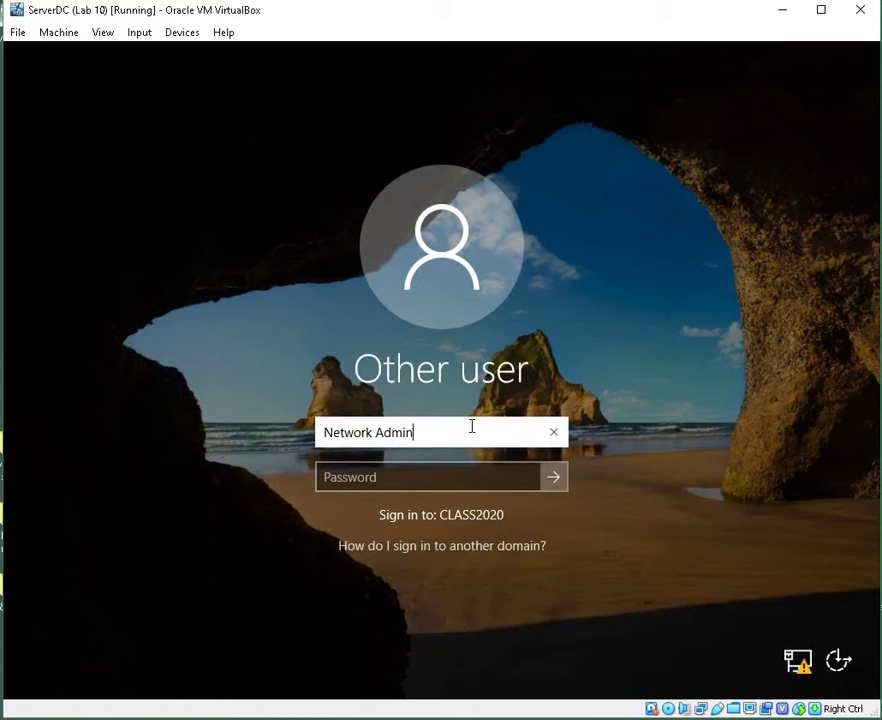
text('s)
key(Tab)
text(••••••)
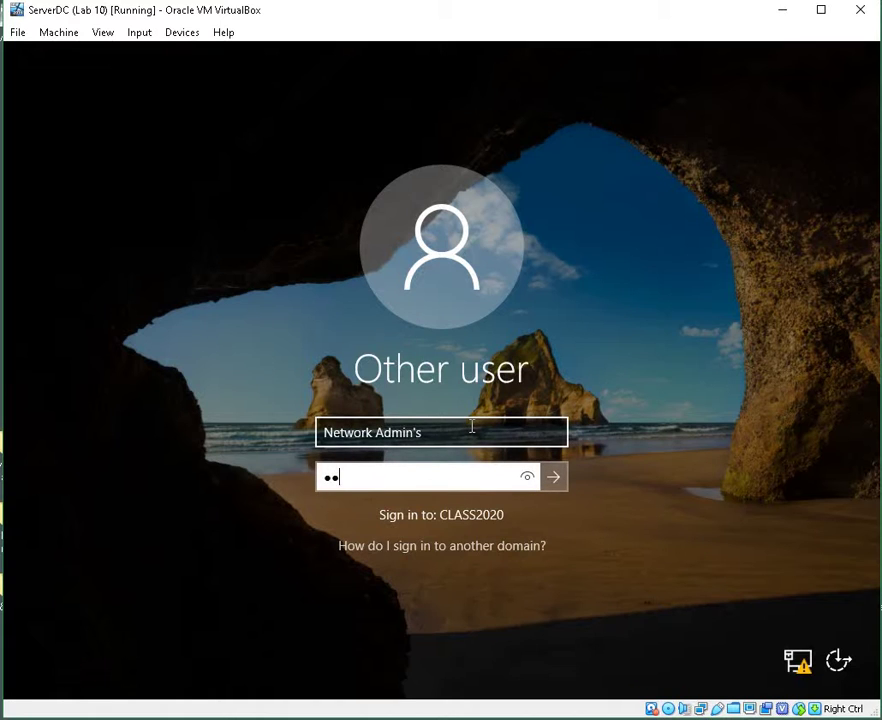
text(••)
key(Return)
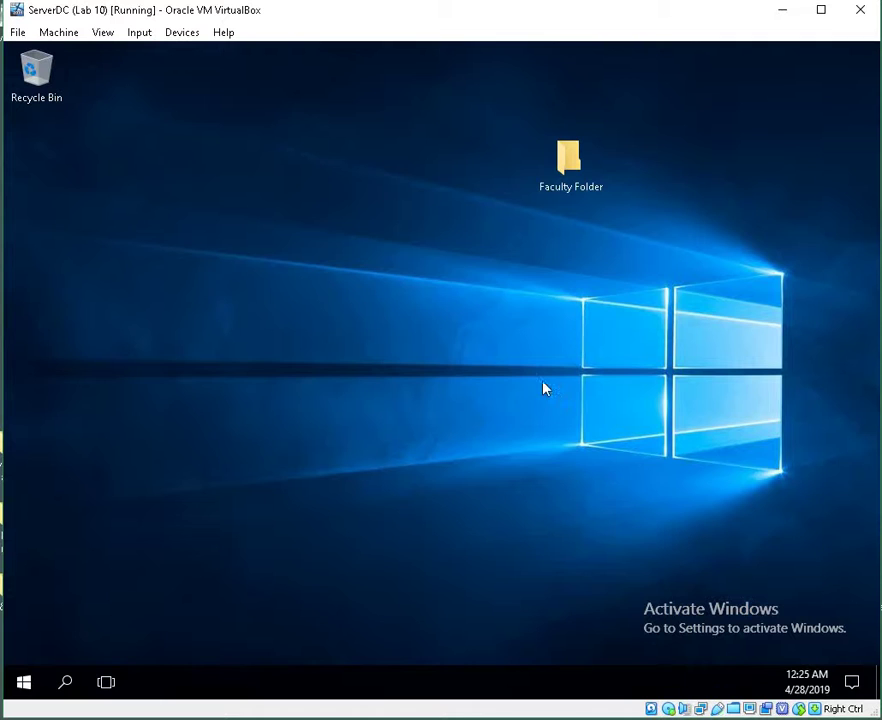
Try opening Faculty Folder, request access, and dismiss the permission-denied message
click(574, 194)
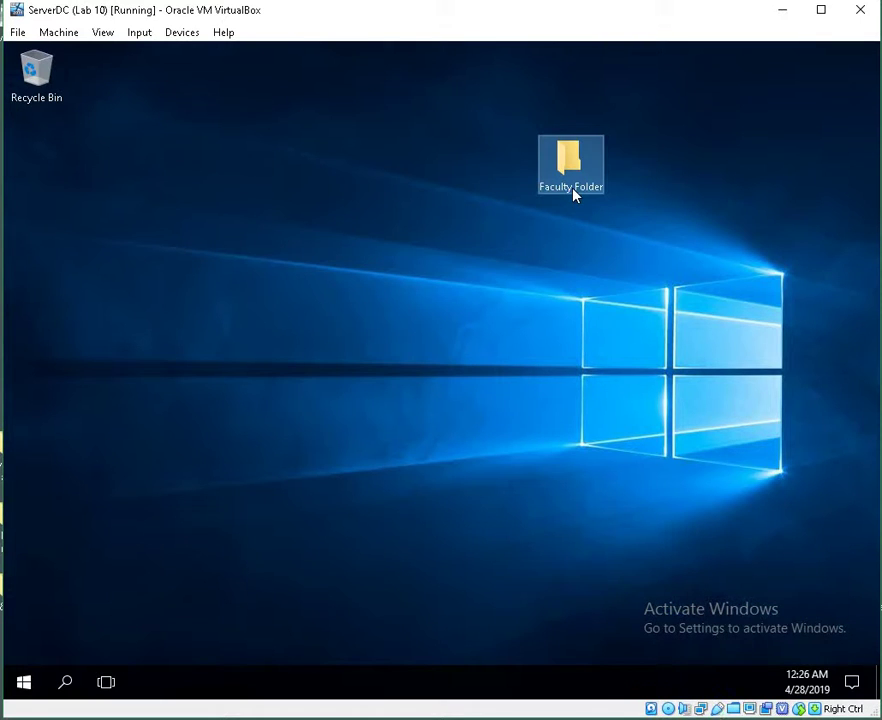
click(486, 455)
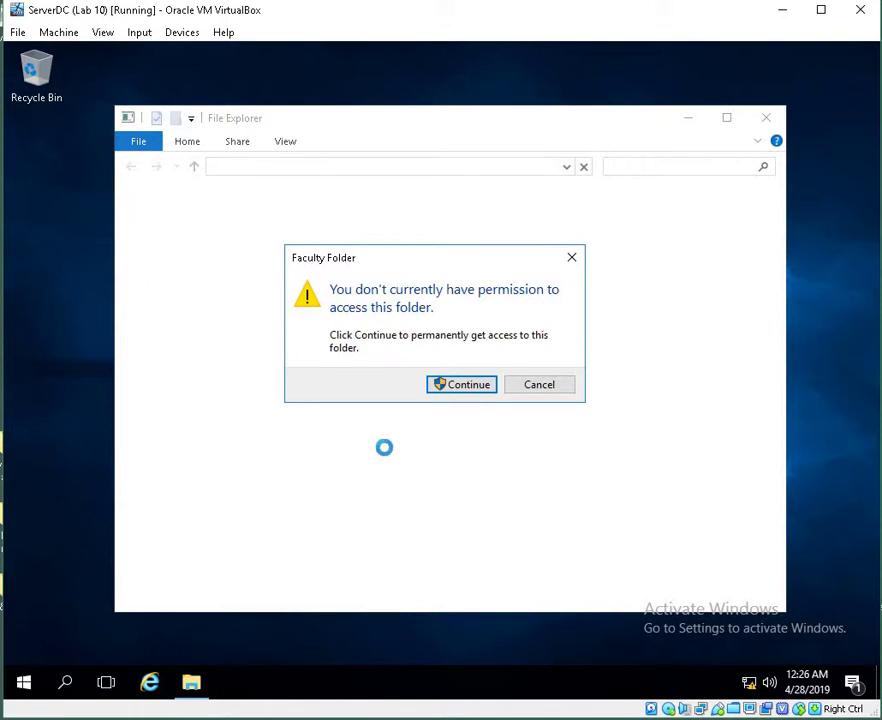
click(462, 389)
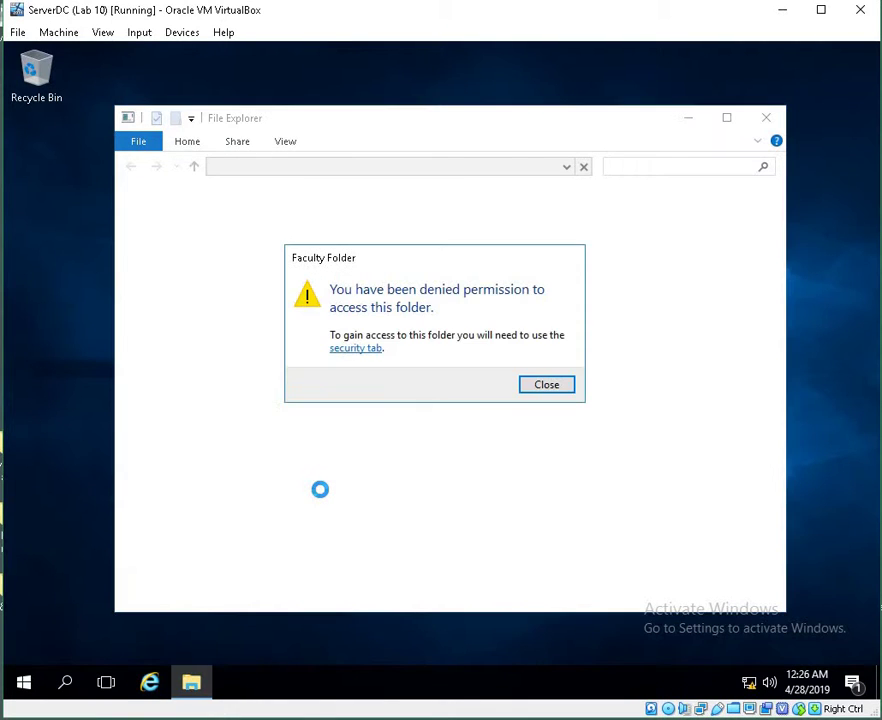
click(554, 387)
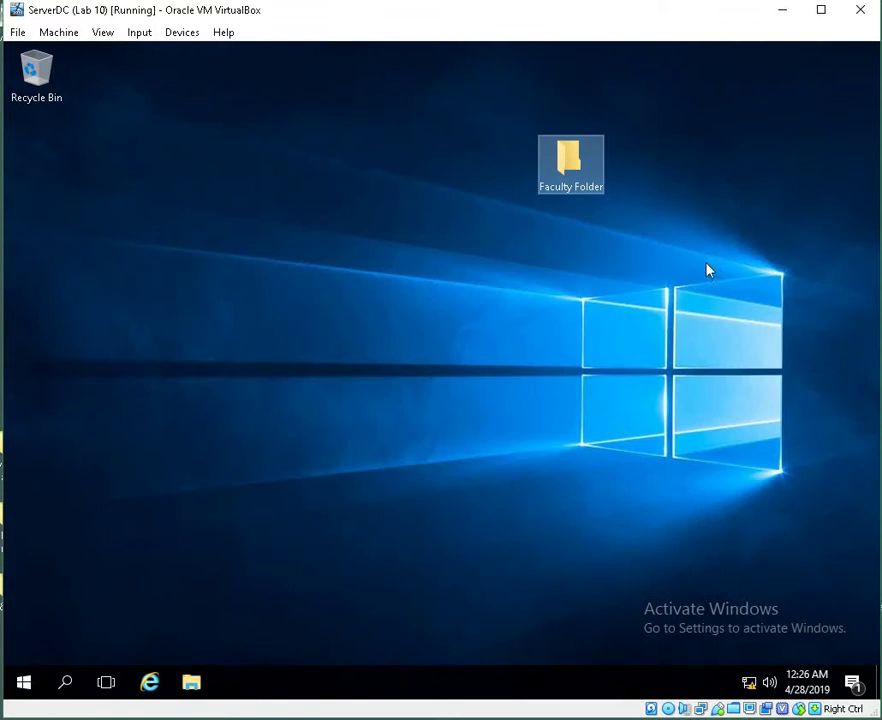
Sign out of the Network Admin's session
right_click(25, 693)
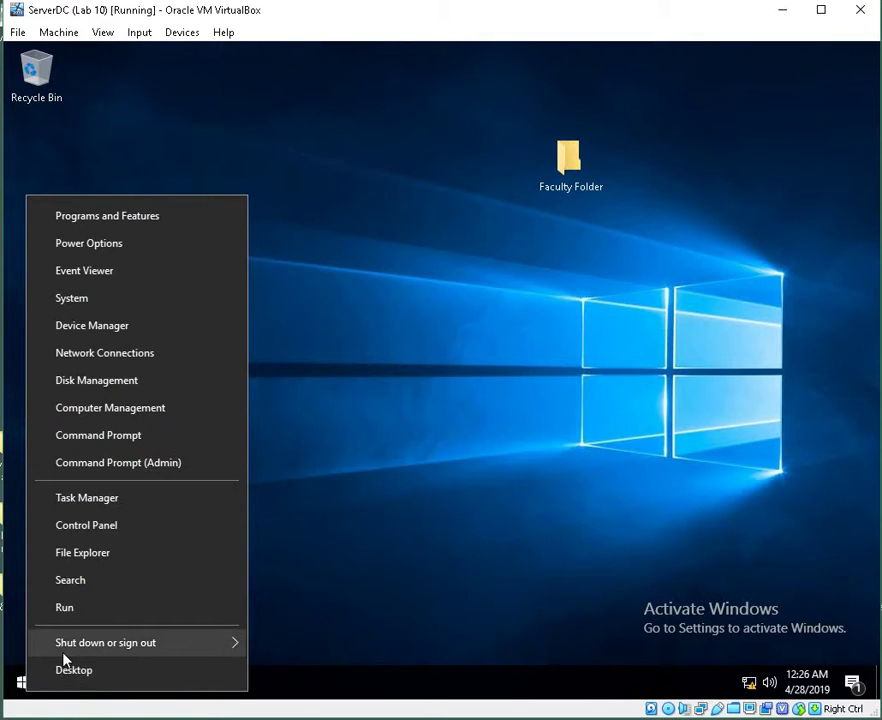
mouse_move(70, 657)
click(280, 593)
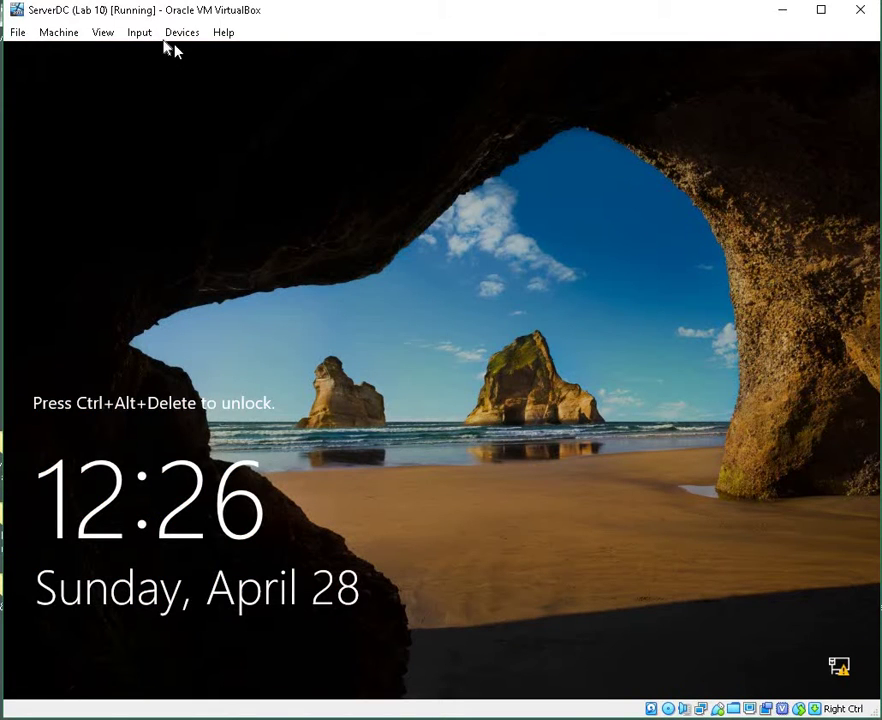
Send Ctrl-Alt-Del and sign in as faculty with the account password
click(139, 32)
mouse_move(175, 53)
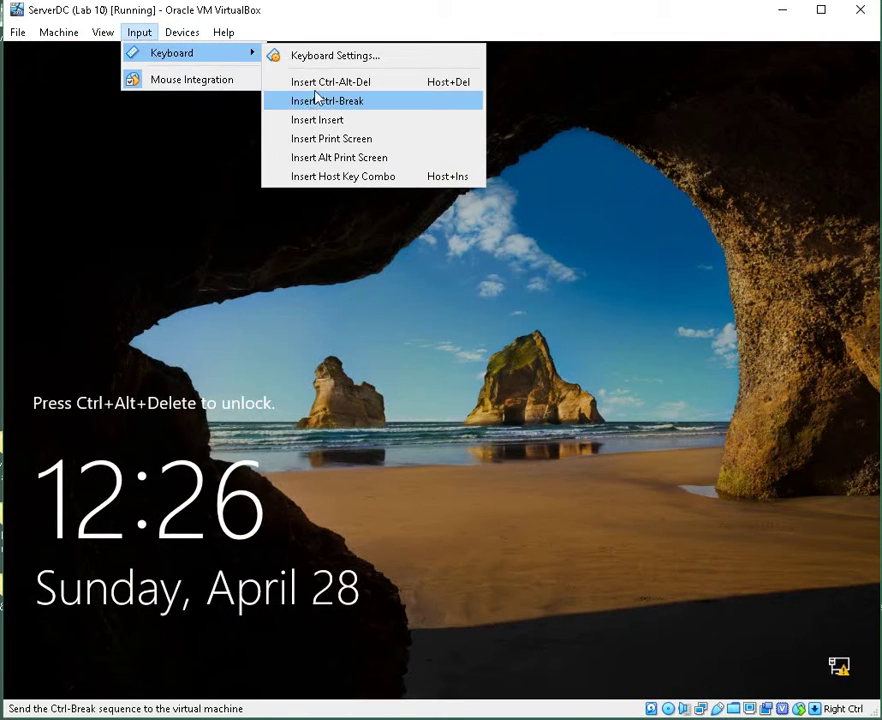
click(318, 84)
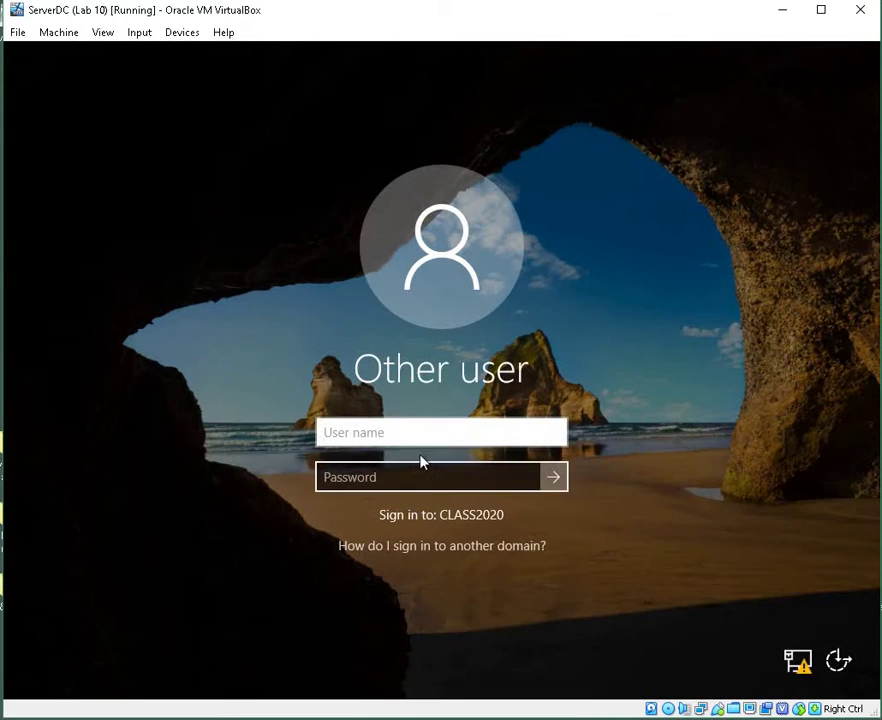
click(422, 446)
text(fa)
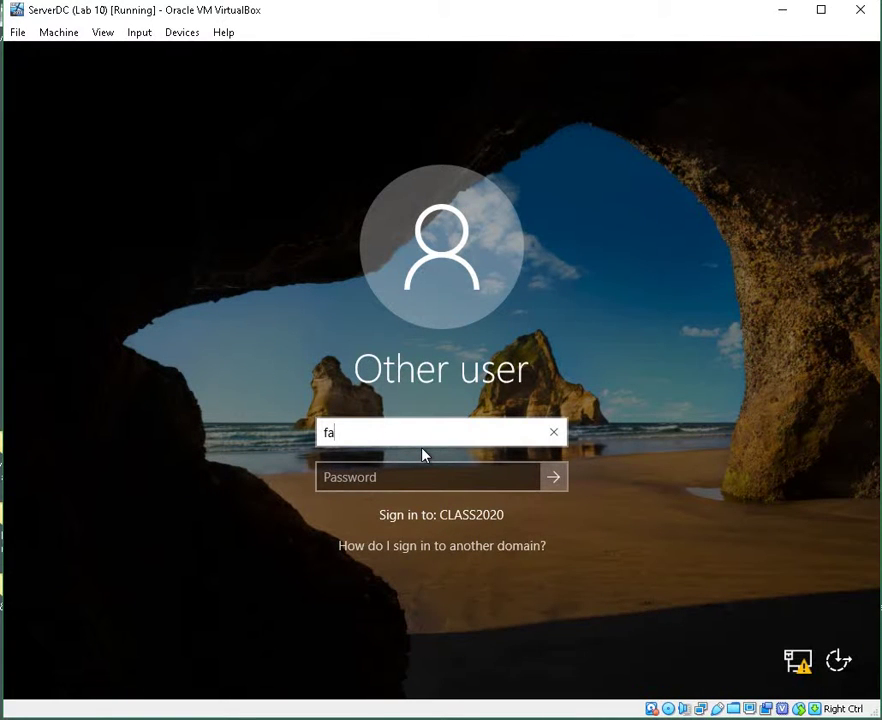
text(culty)
key(Tab)
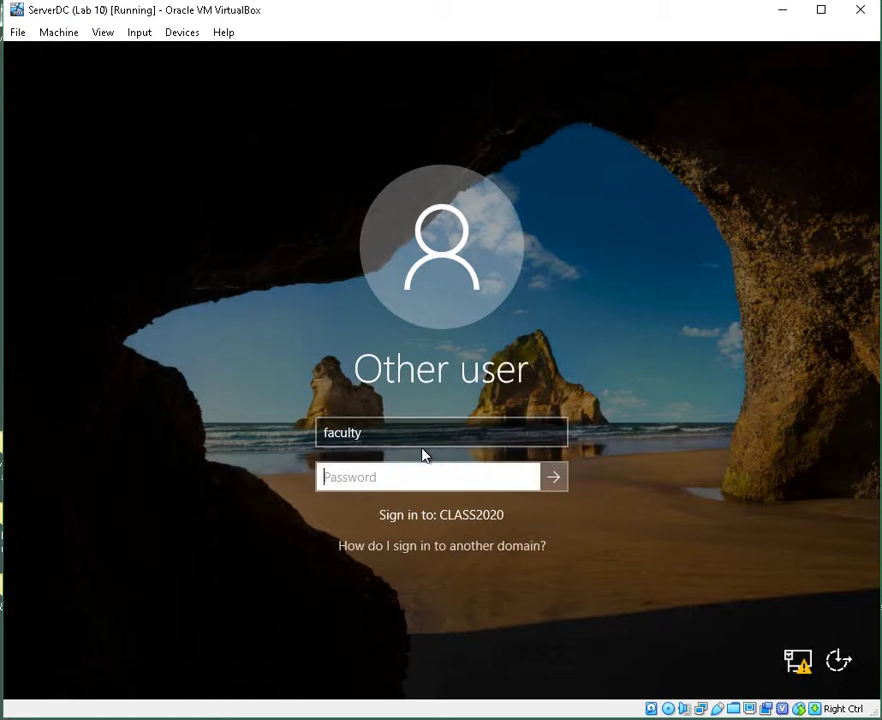
text(********)
key(Return)
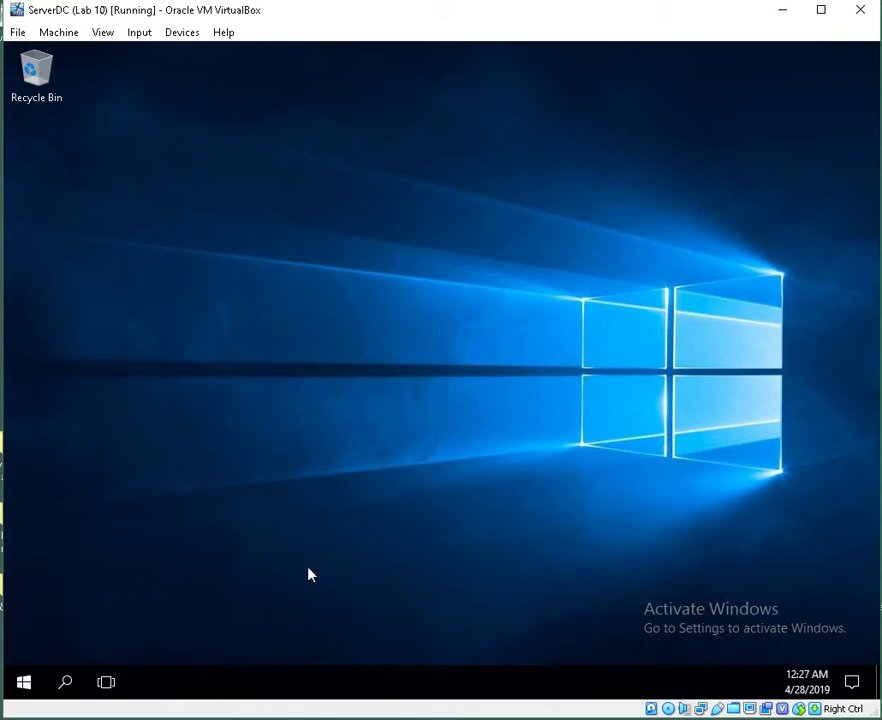
Delete the trailing '2019...' from Faculty Only.txt, save it, and close File Explorer
click(402, 718)
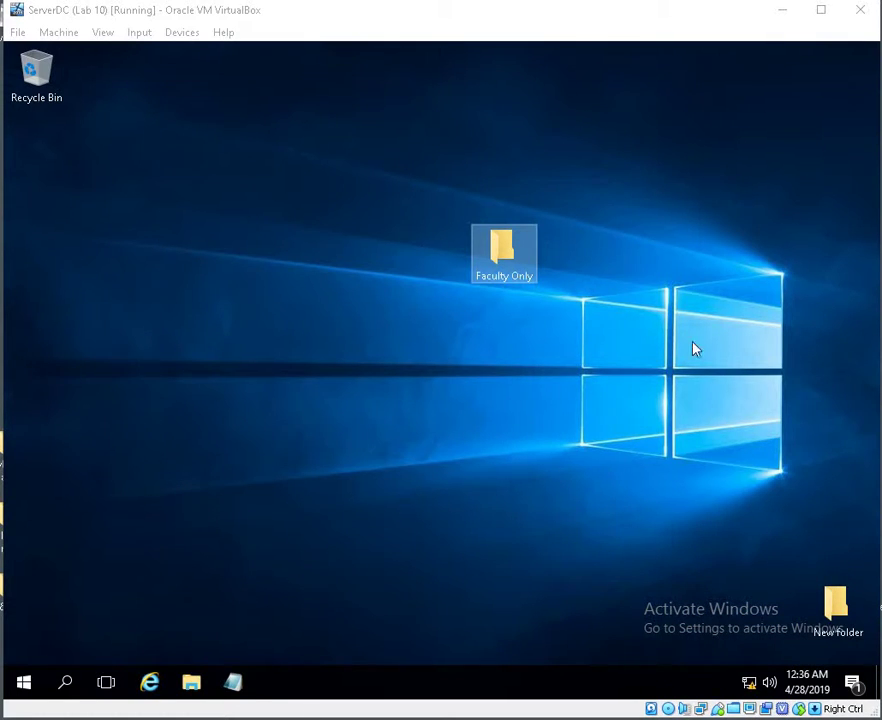
double_click(486, 258)
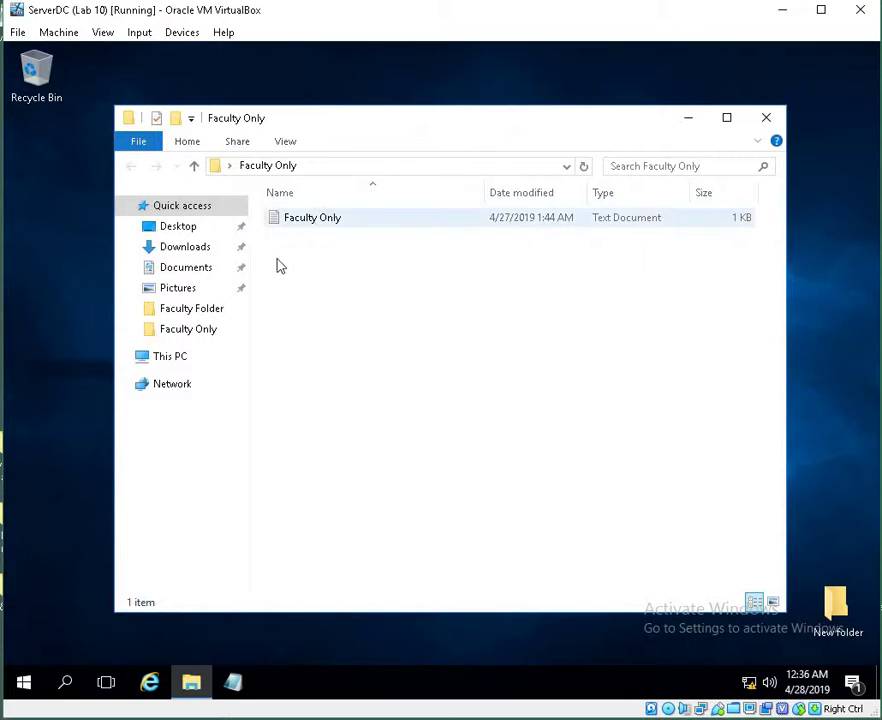
double_click(329, 220)
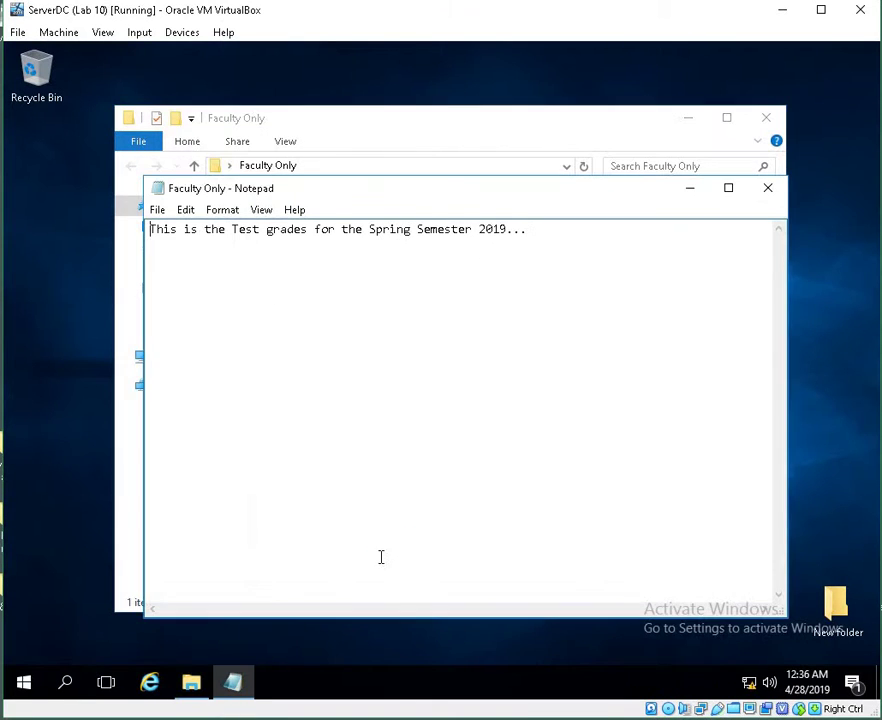
double_click(530, 230)
key(BackSpace)
click(765, 189)
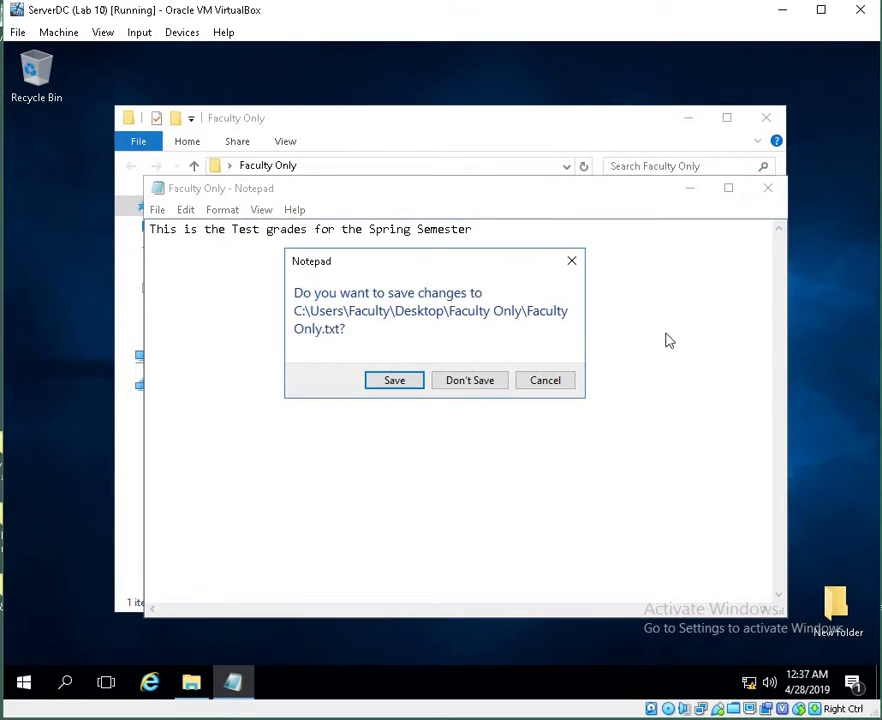
click(397, 382)
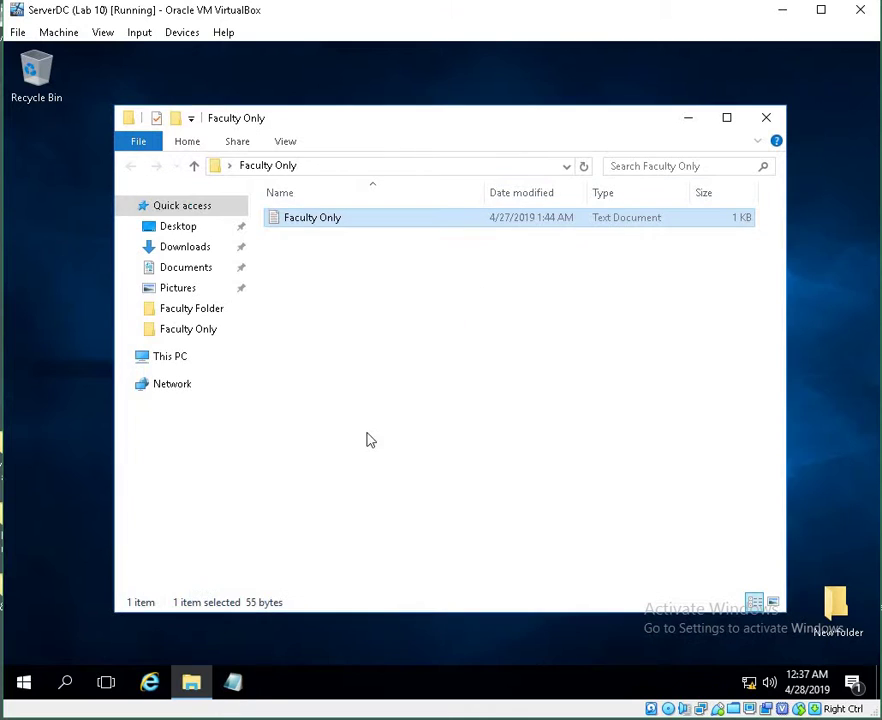
click(767, 120)
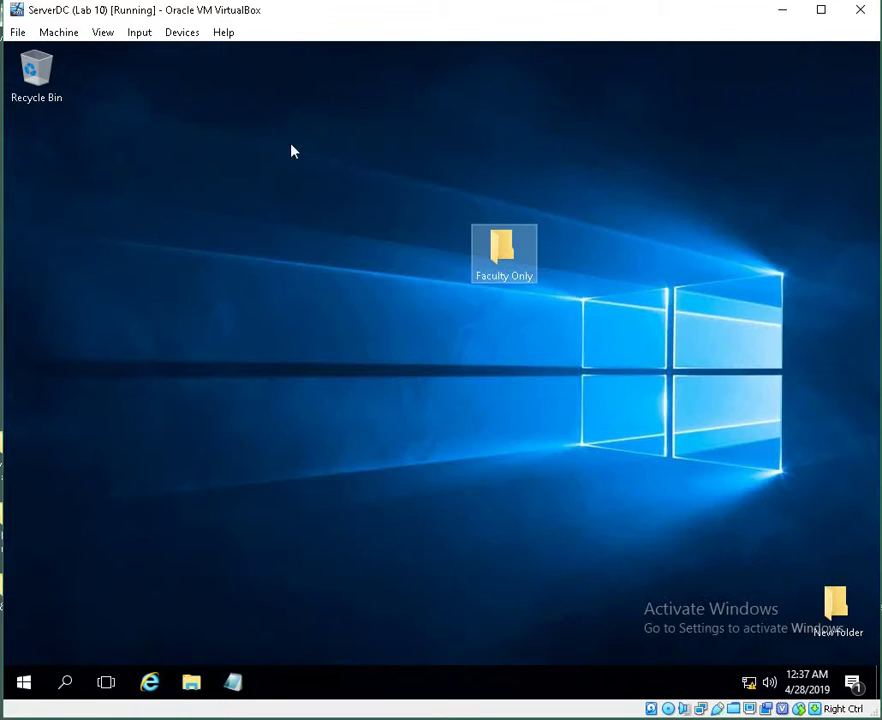
Sign out of the faculty account on the server VM
click(28, 683)
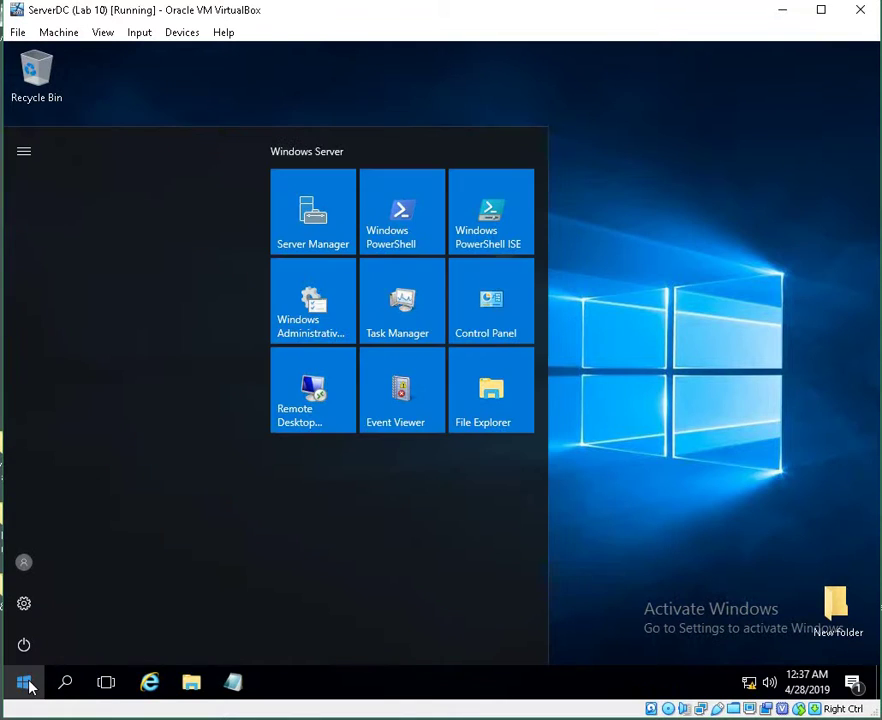
click(30, 686)
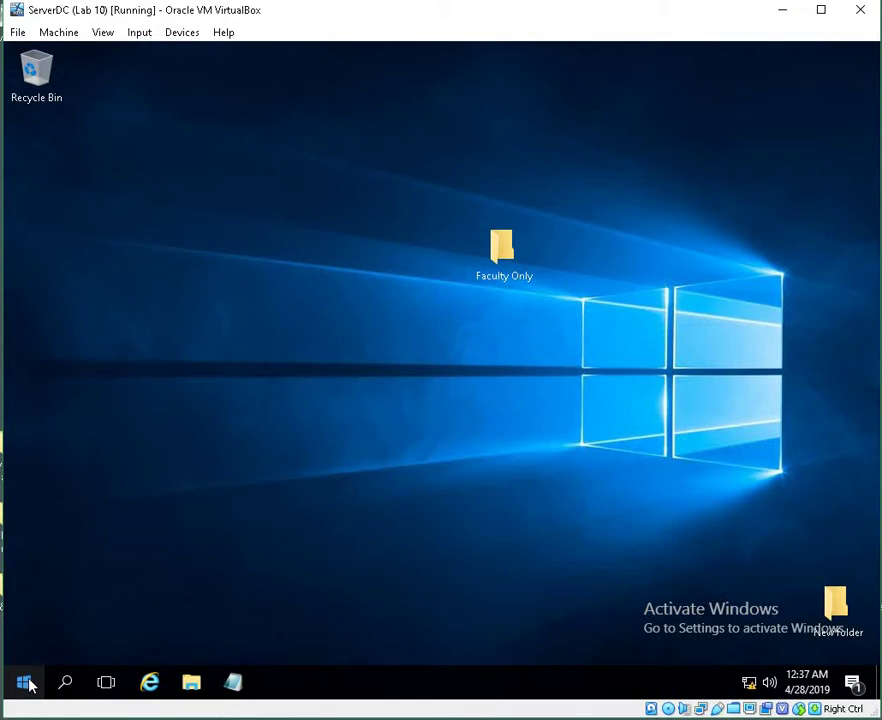
right_click(31, 685)
mouse_move(78, 639)
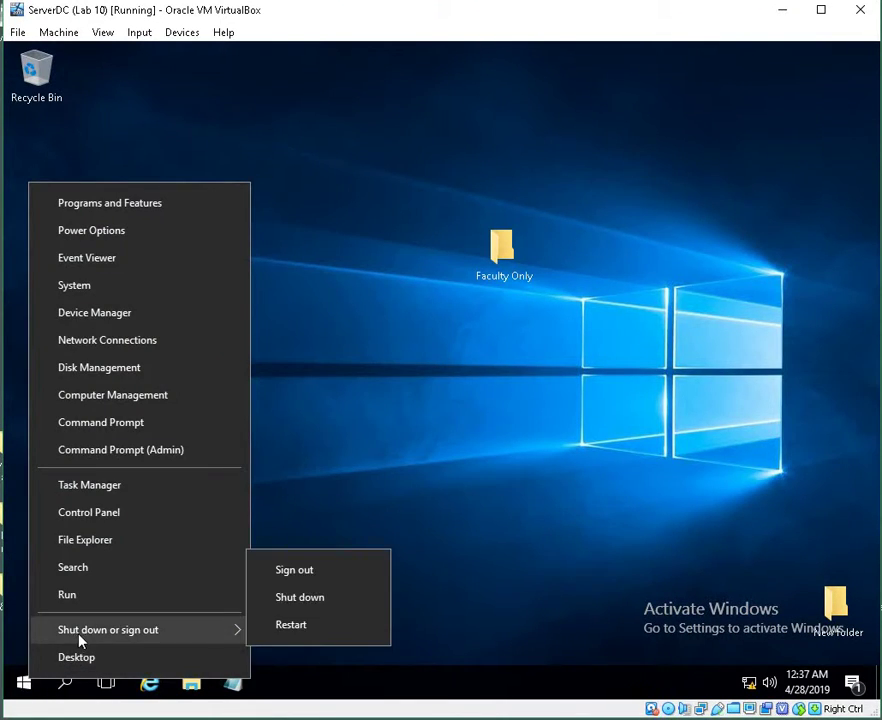
click(312, 572)
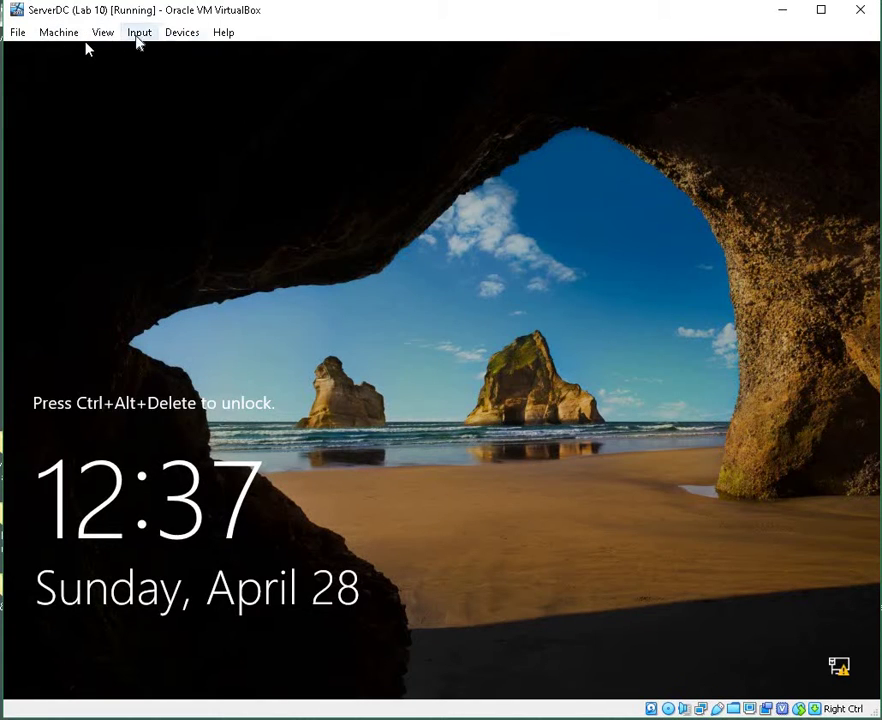
Send Ctrl-Alt-Del and sign in to CLASS2020 as administrator with the administrator password
click(139, 33)
mouse_move(220, 60)
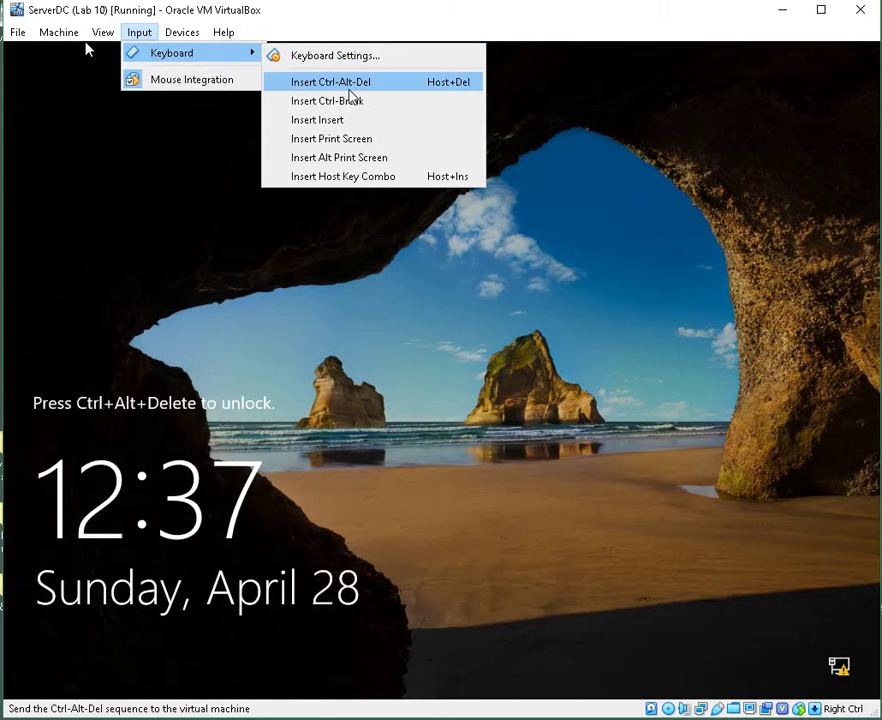
click(345, 84)
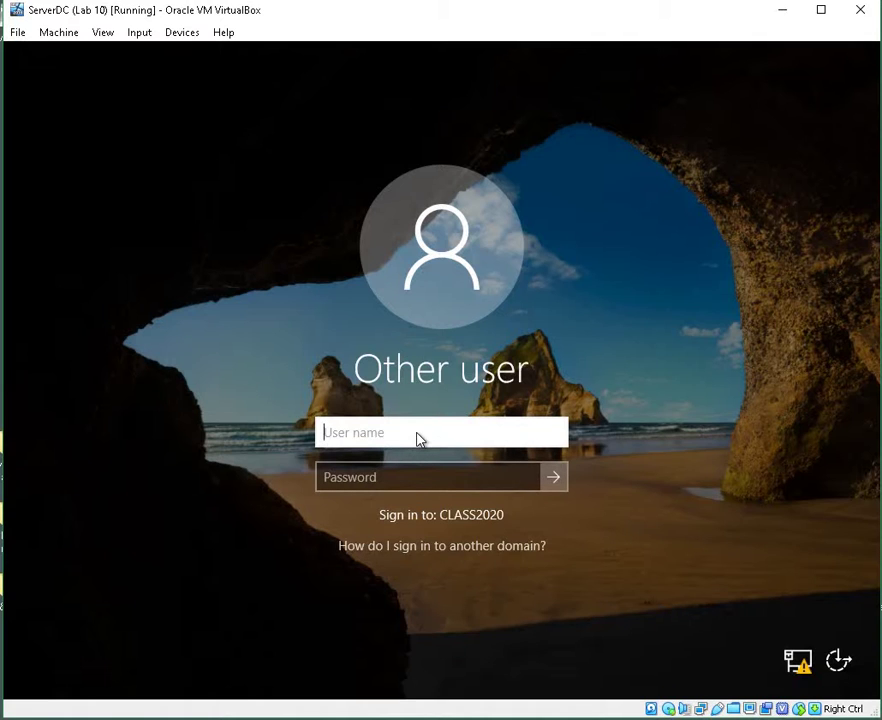
text(administrat)
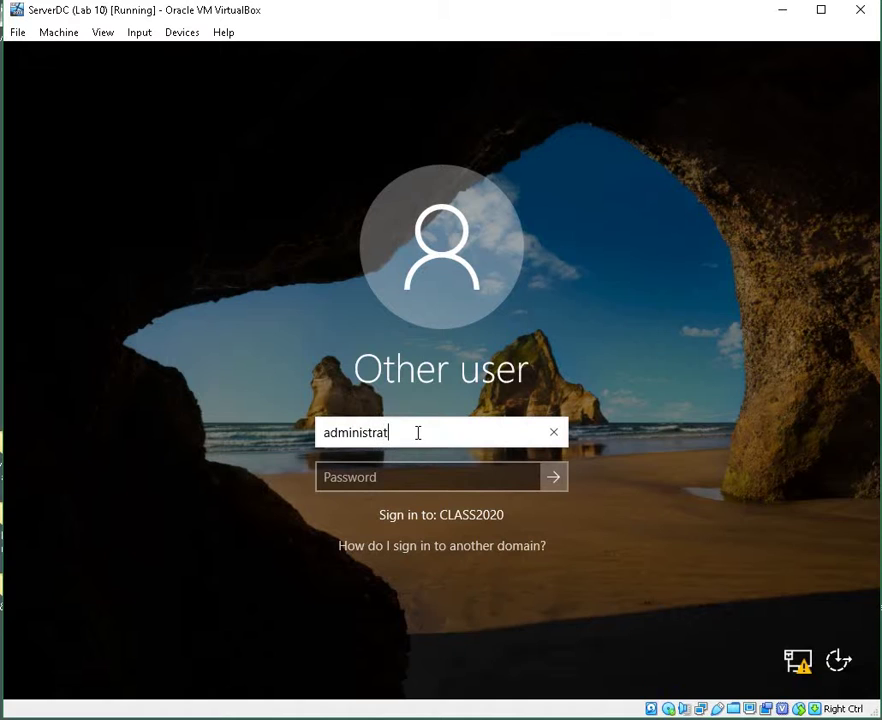
text(or)
key(Tab)
text(•••••••)
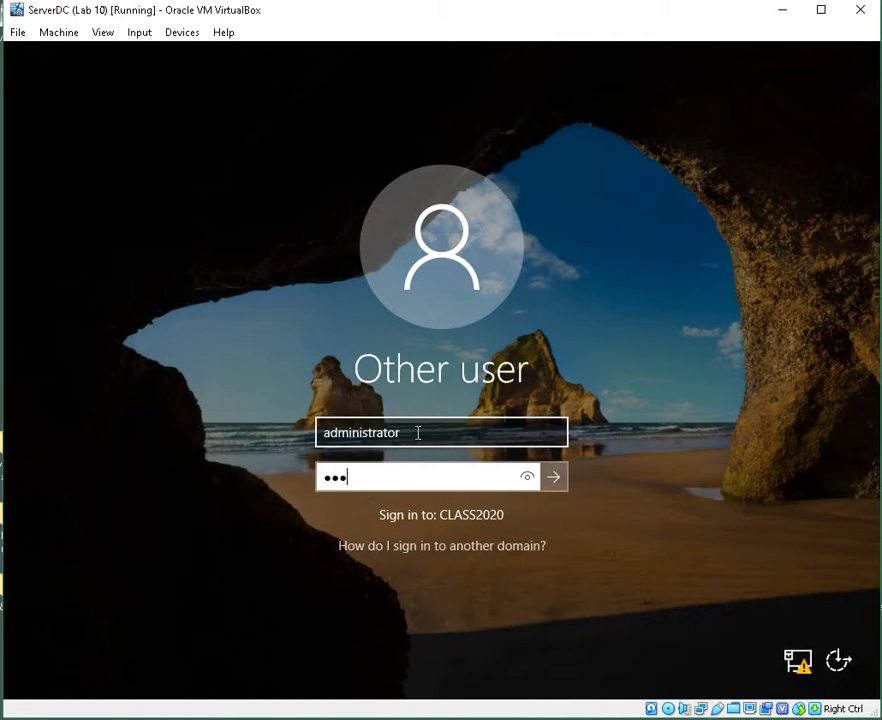
text(•••••)
key(Return)
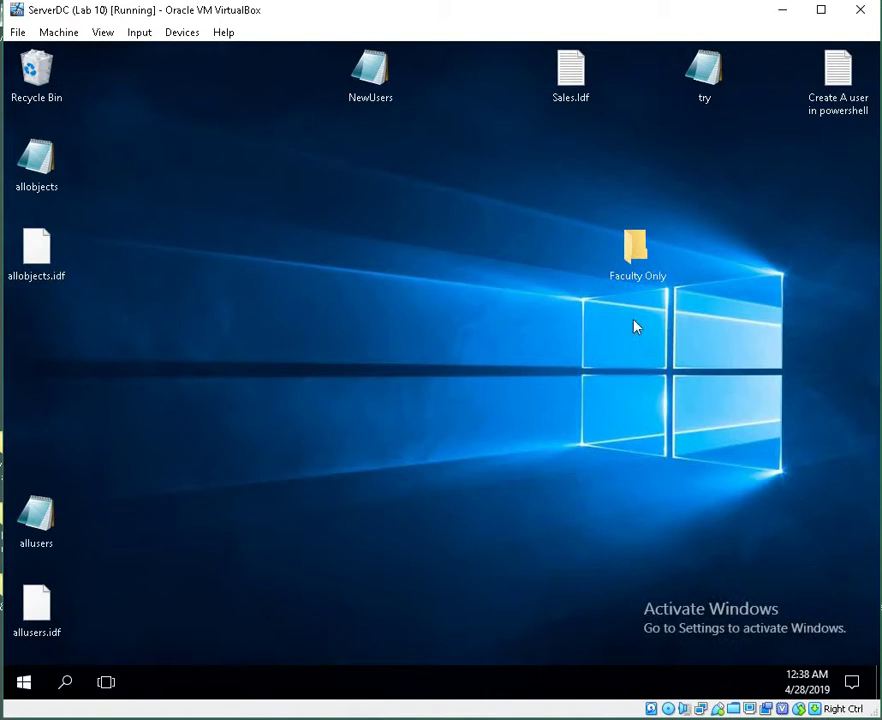
Open the Faculty Only folder's Security permissions and review the Administrator and Network Admin's entries
right_click(638, 249)
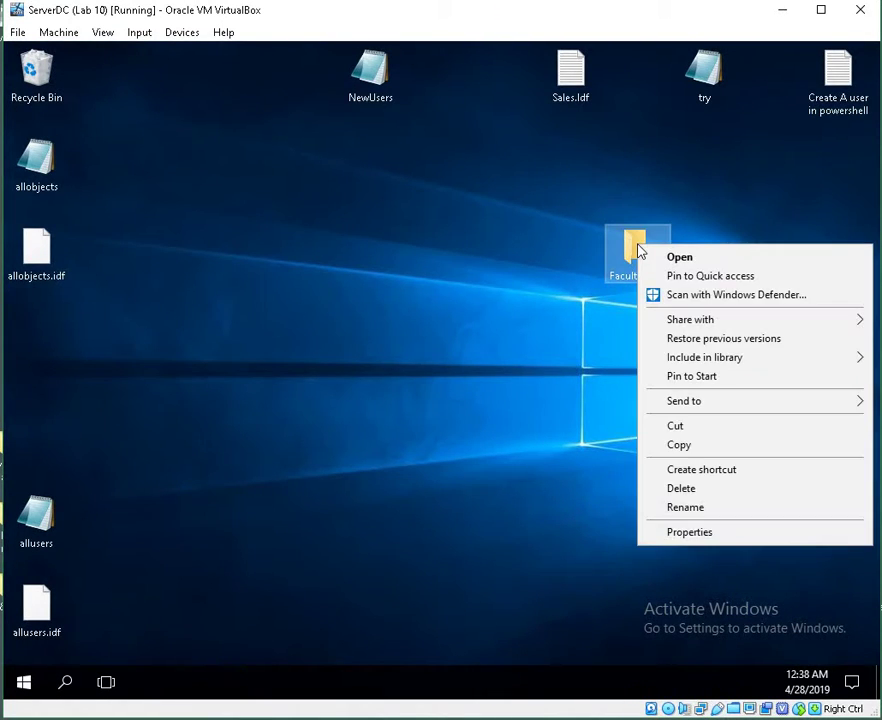
click(748, 538)
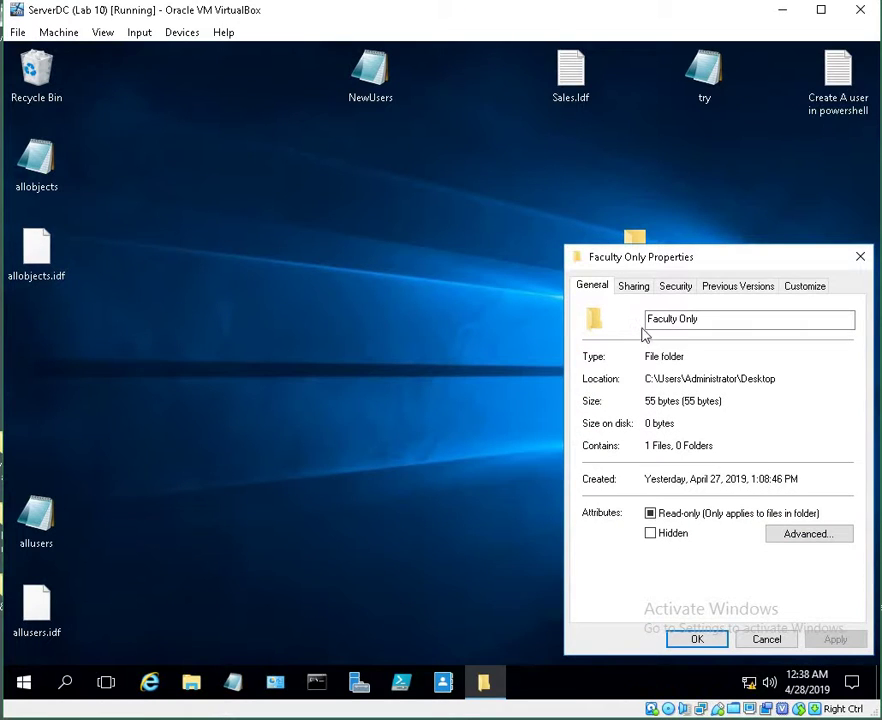
click(668, 292)
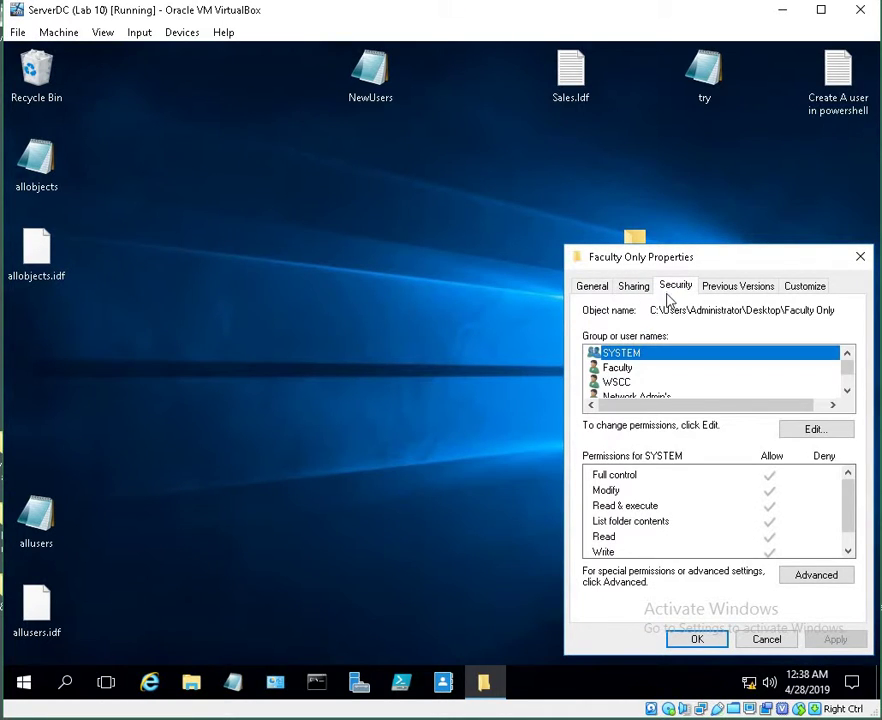
scroll(665, 382, down, 1)
click(661, 367)
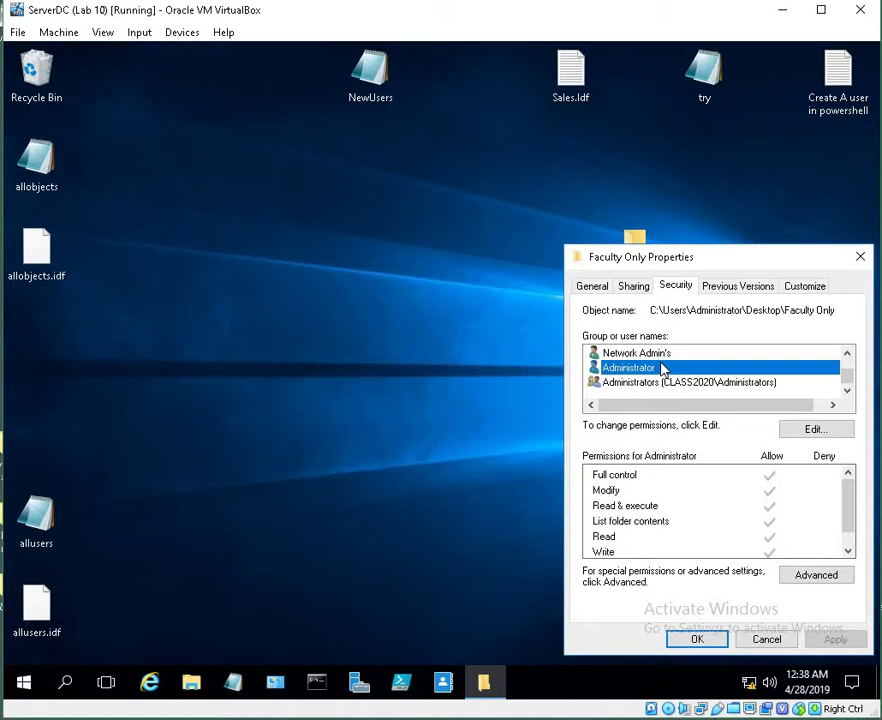
click(661, 354)
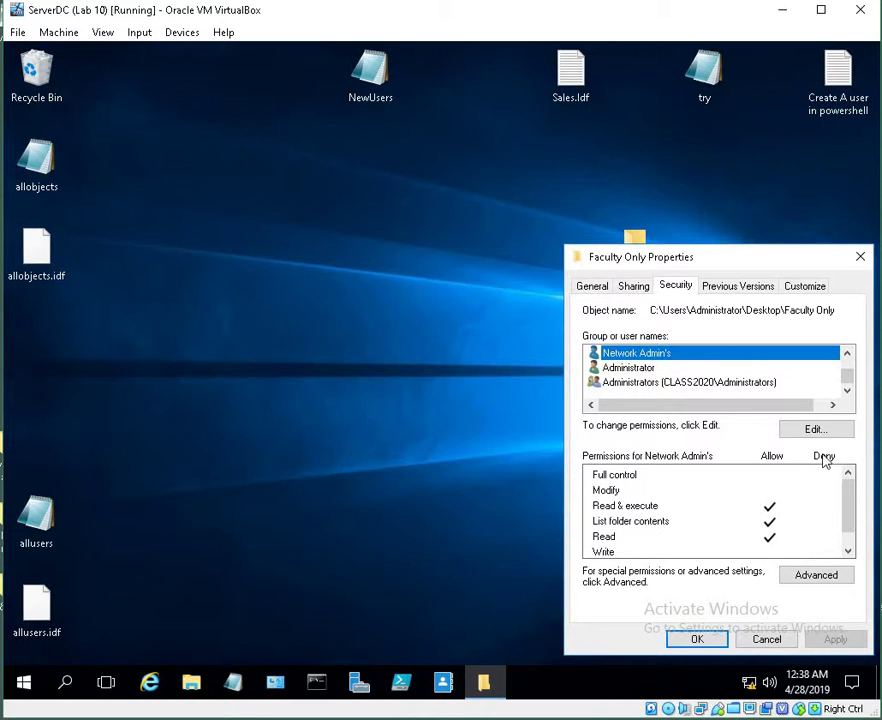
Grant Network Admin's Full control on Faculty Only, then move the folder left on the desktop
click(820, 430)
click(820, 525)
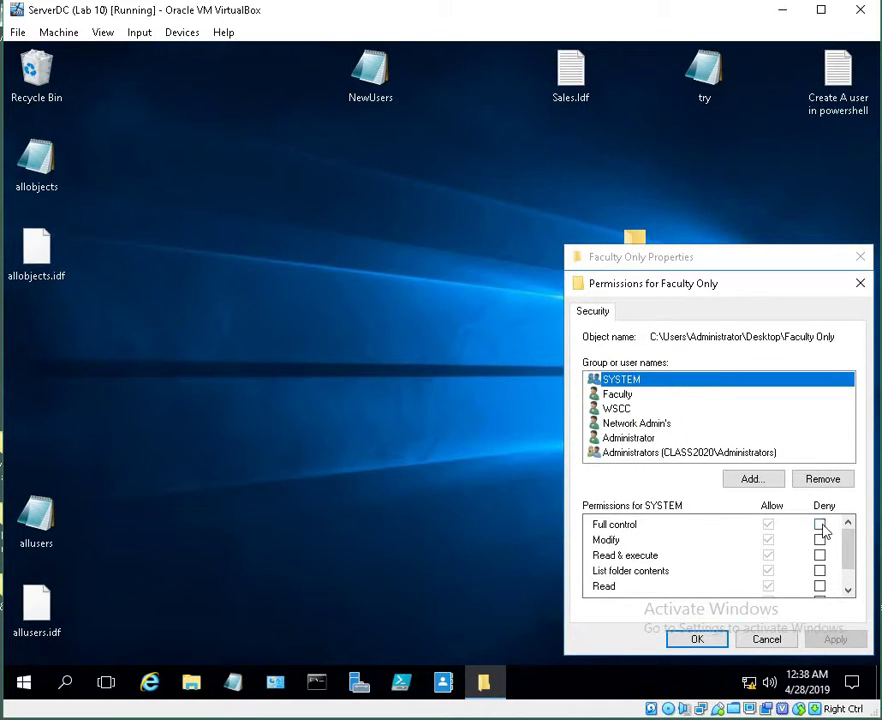
click(635, 425)
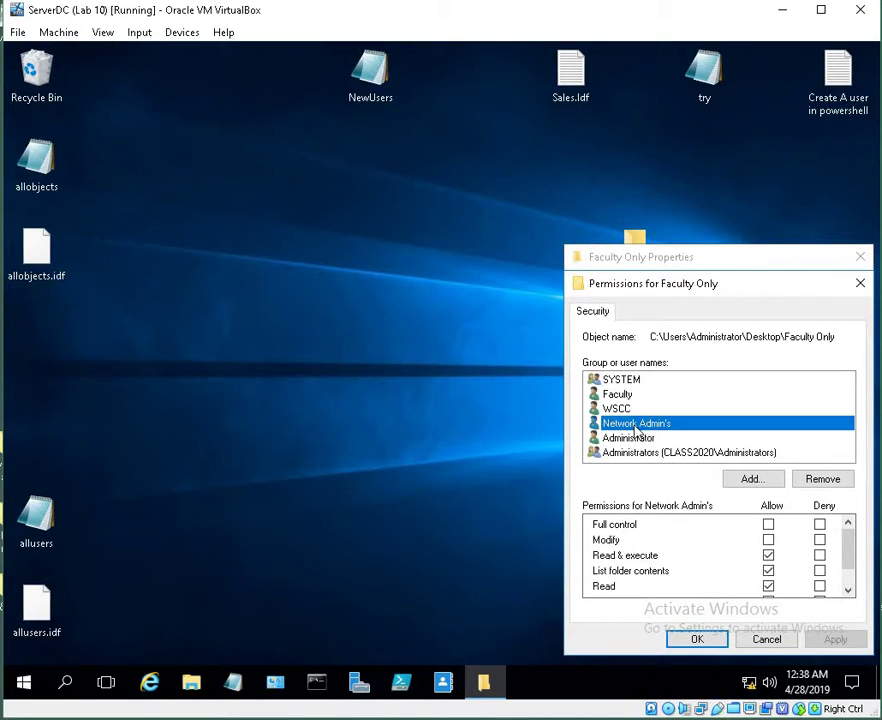
click(768, 524)
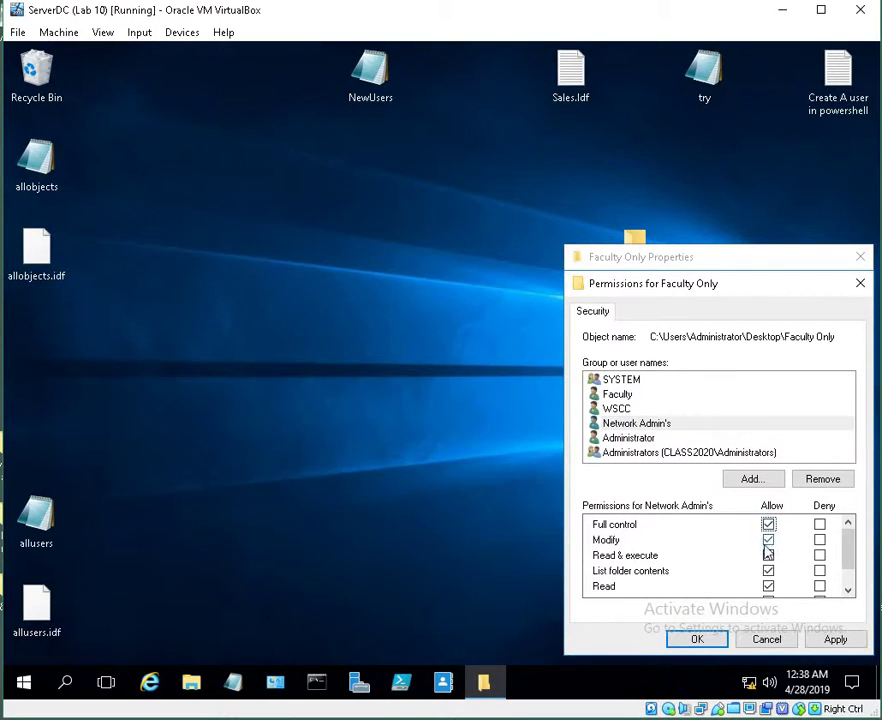
click(836, 642)
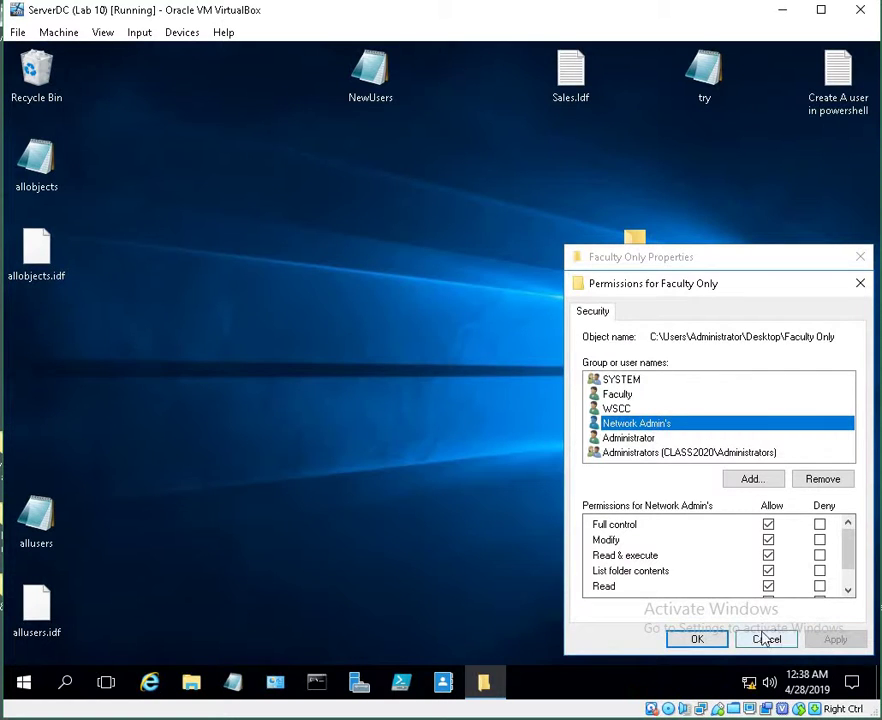
click(697, 640)
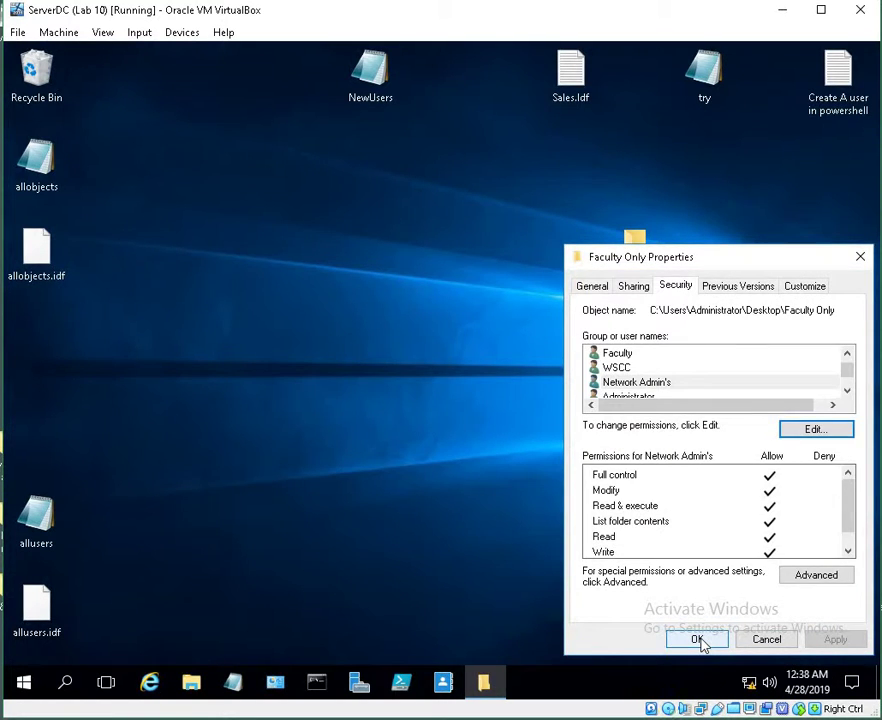
click(698, 640)
drag(603, 250, 403, 248)
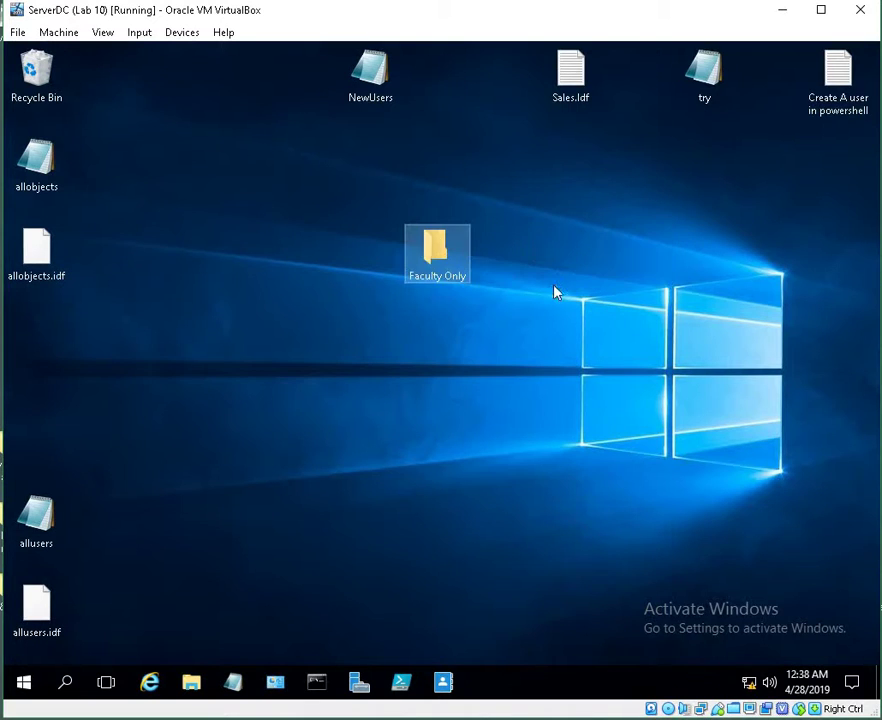
Sign out of the administrator account
right_click(24, 684)
mouse_move(65, 655)
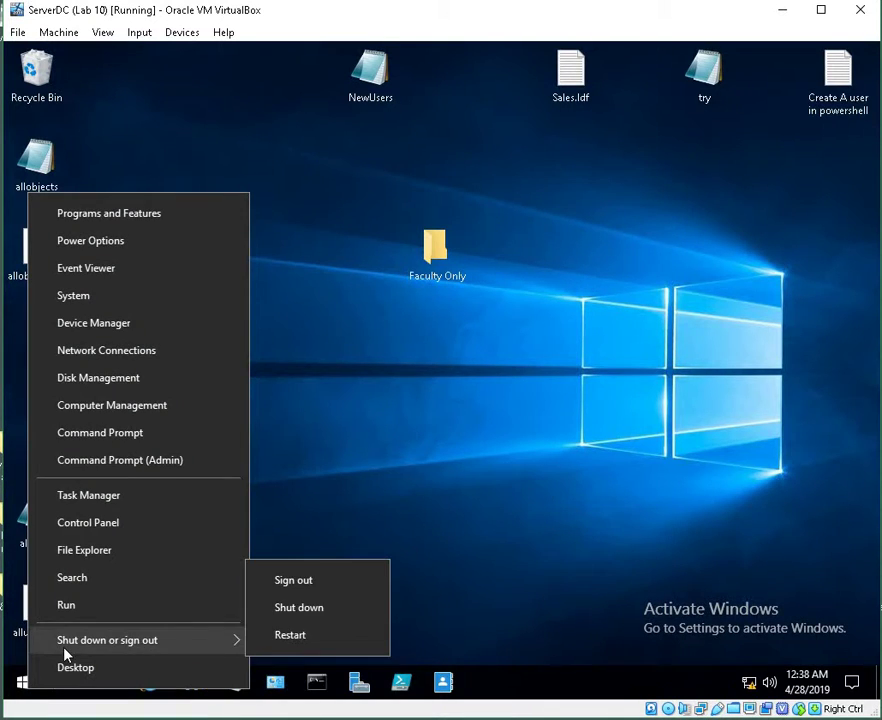
click(295, 581)
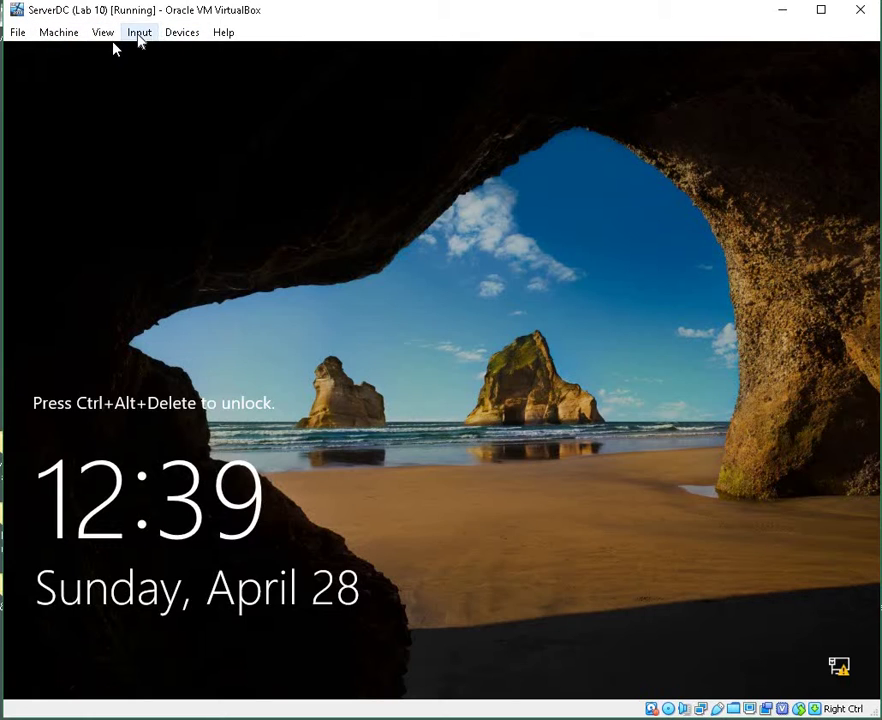
Send Ctrl-Alt-Del and sign in as Network Admin's with the account password
click(141, 35)
mouse_move(225, 56)
click(309, 82)
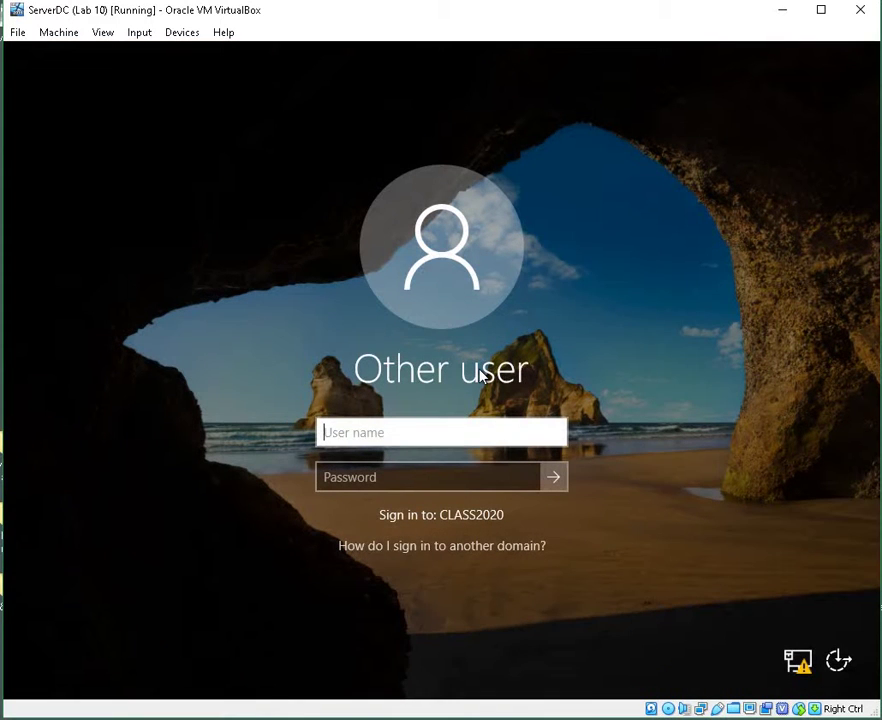
text(Network Admi)
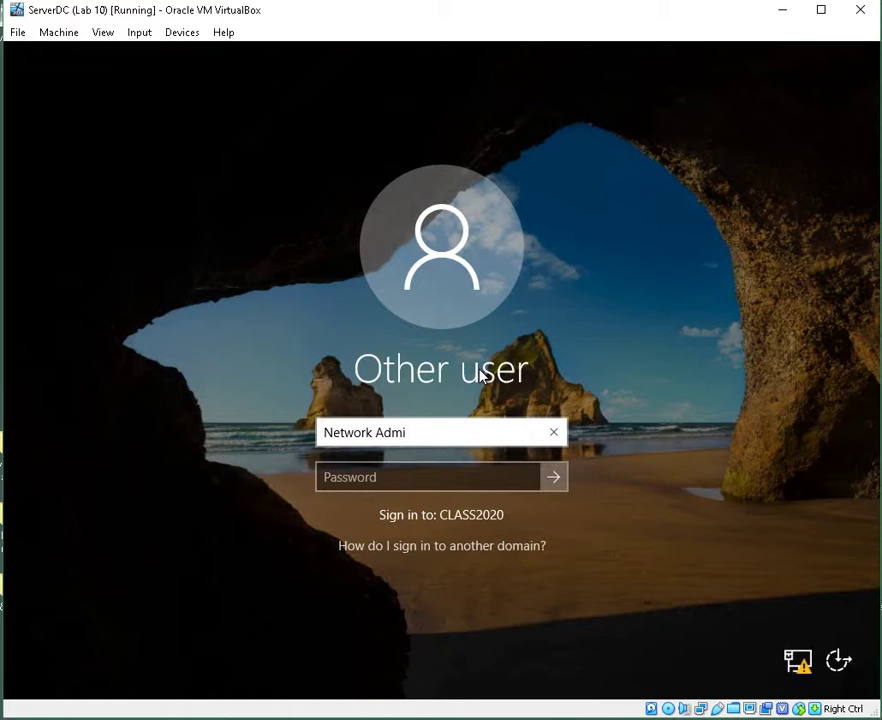
text(n's)
key(Tab)
text(Pa)
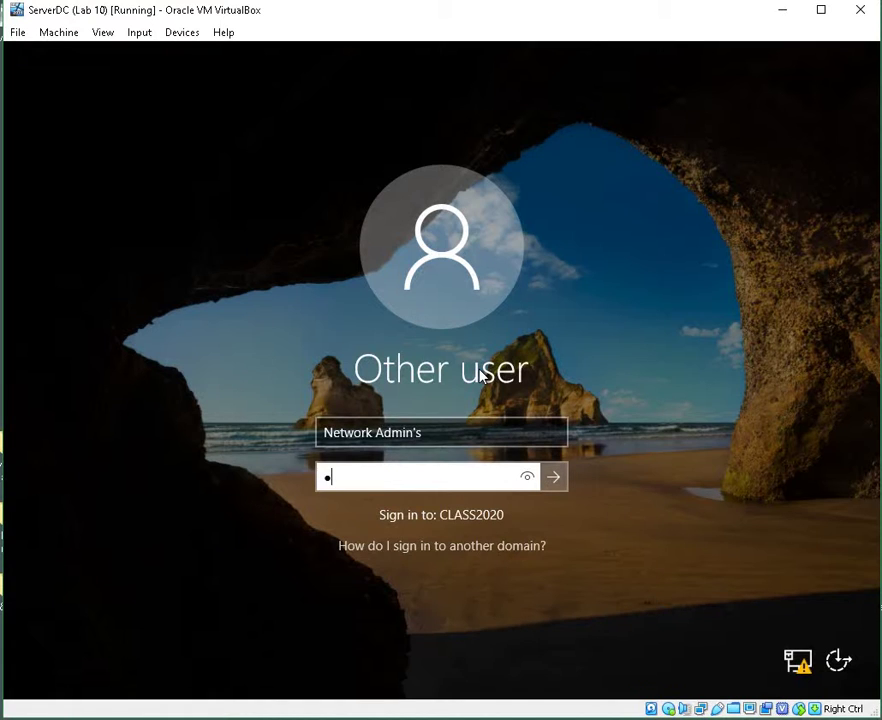
text($$w0rd)
key(Return)
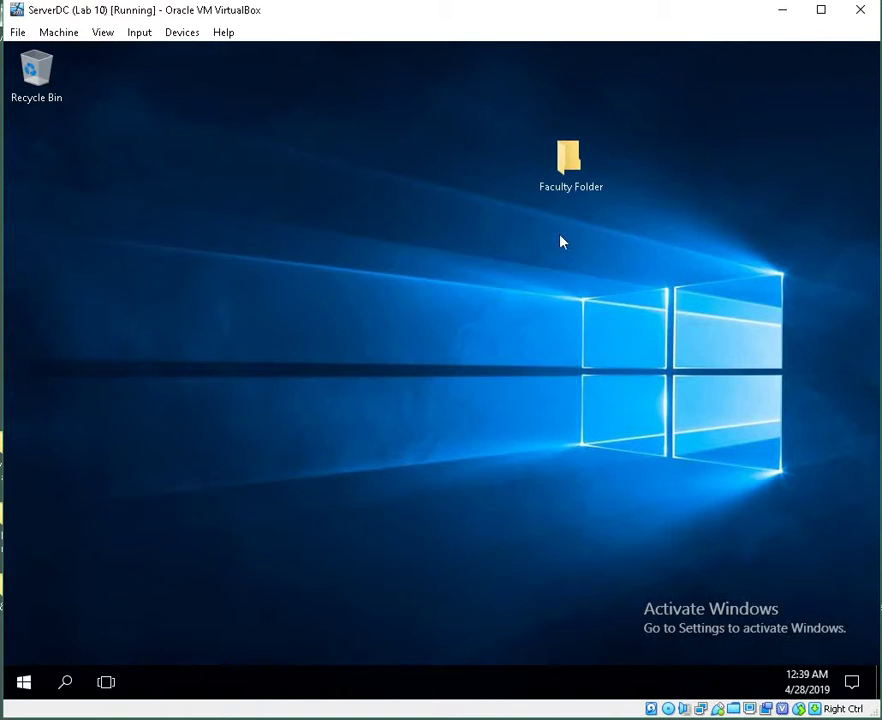
Reposition the Faculty Folder on the desktop and open the Faculty Only folder
drag(568, 160, 505, 305)
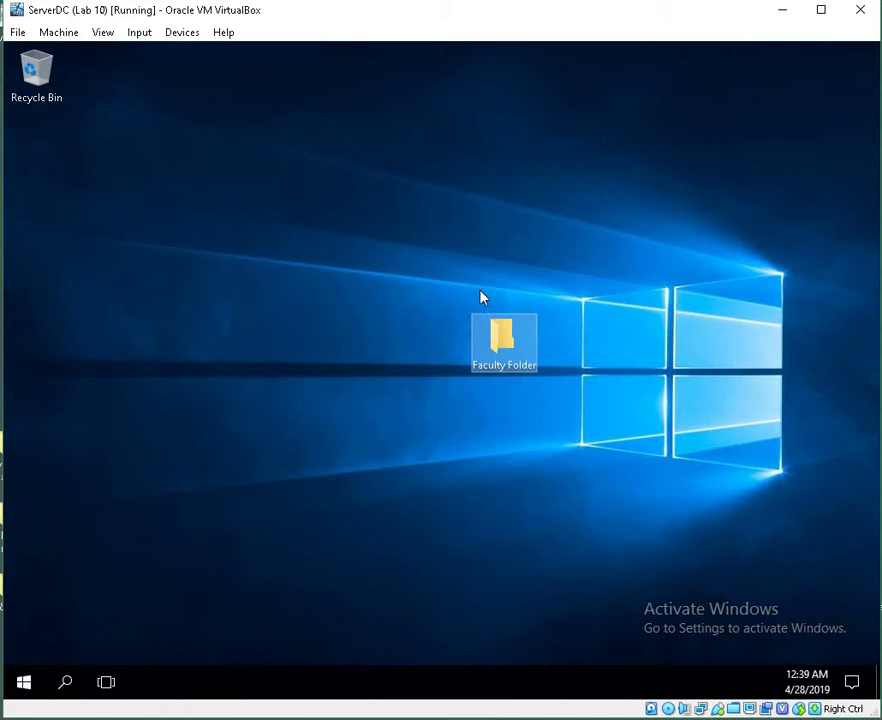
drag(500, 370, 505, 328)
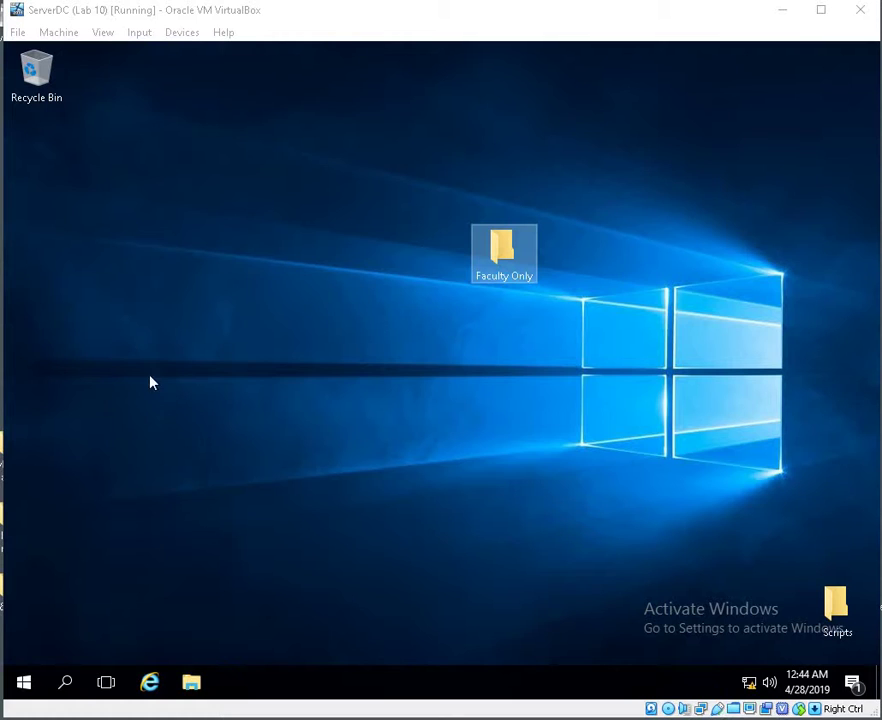
double_click(501, 273)
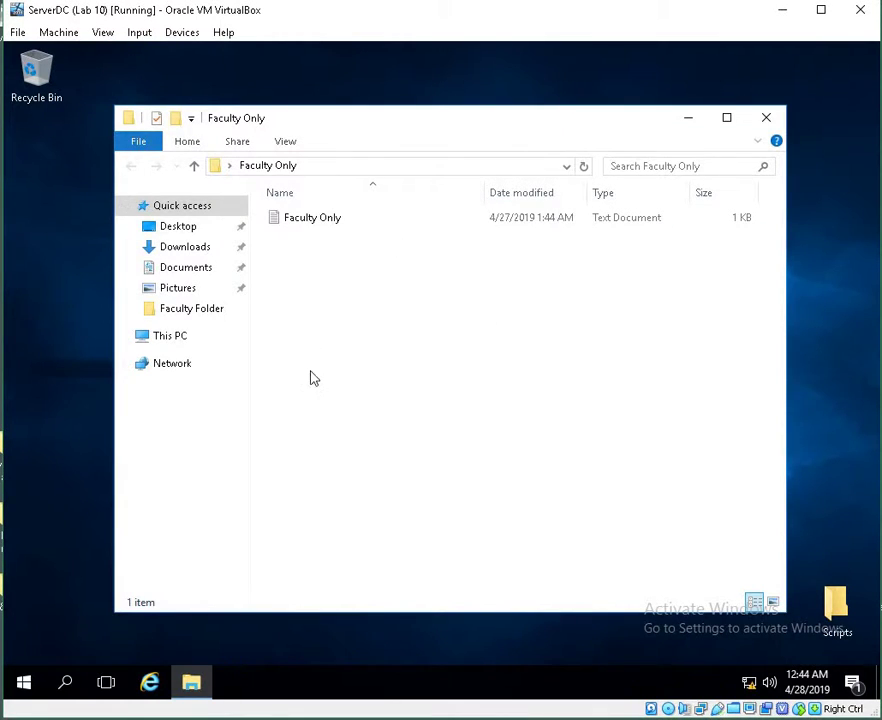
Trim the text file's line to end at 'Spring Semester 20', save it, and close the folder window
double_click(318, 224)
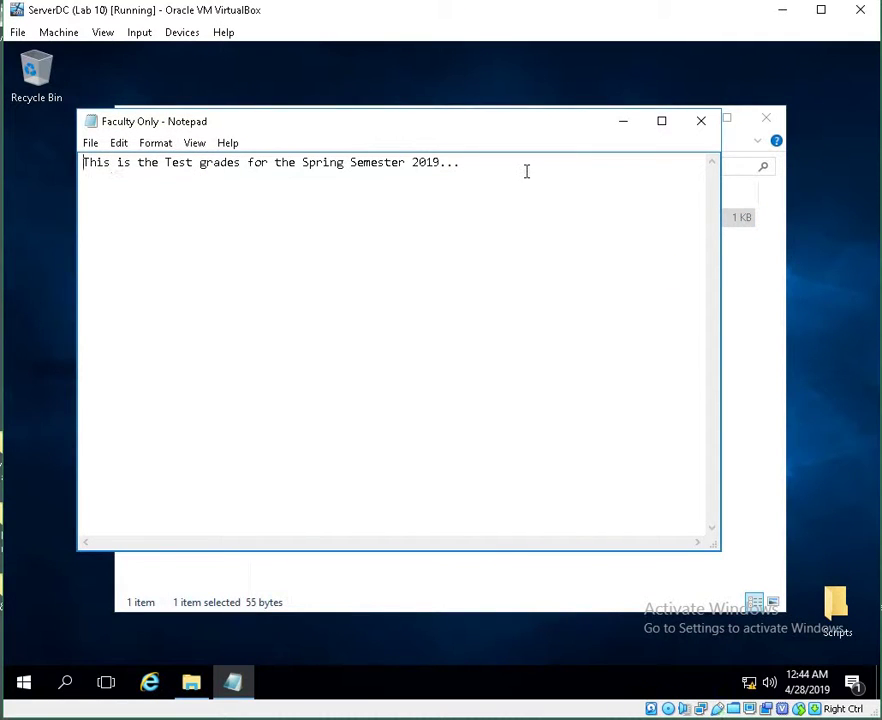
drag(526, 171, 435, 176)
key(BackSpace)
click(703, 121)
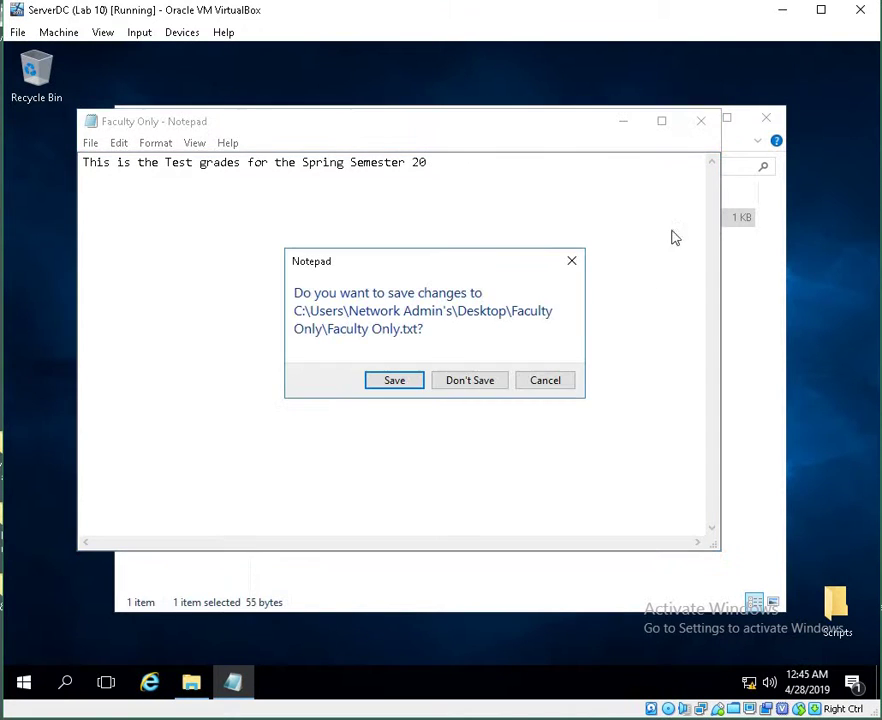
click(418, 384)
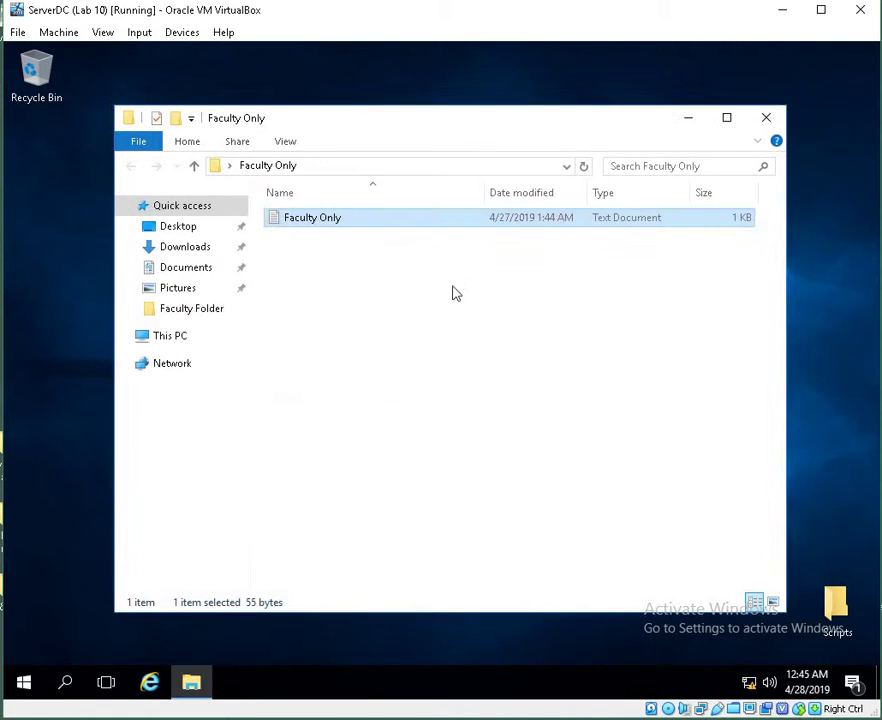
click(766, 117)
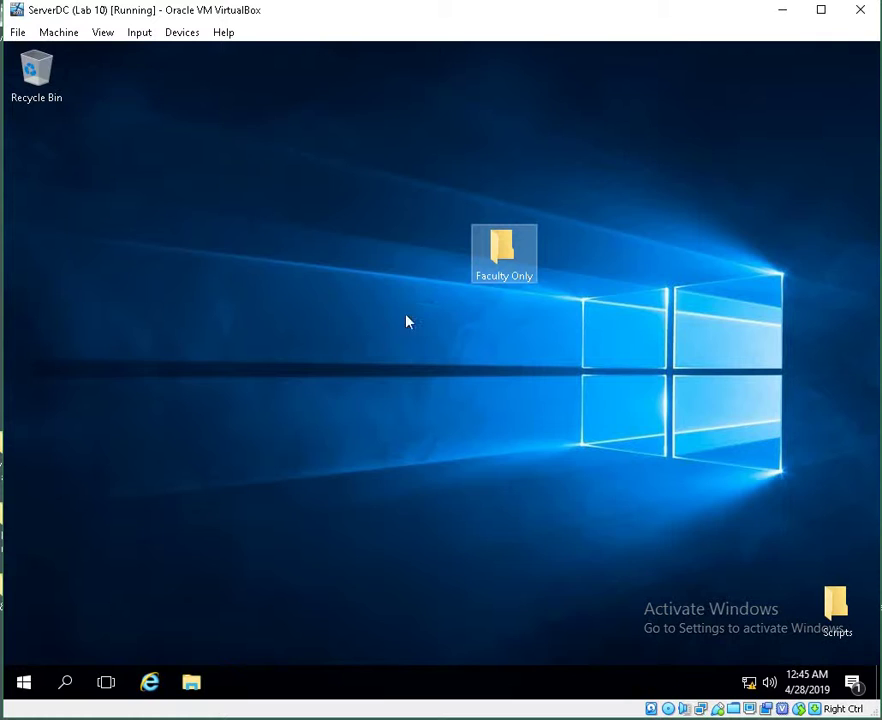
right_click(500, 258)
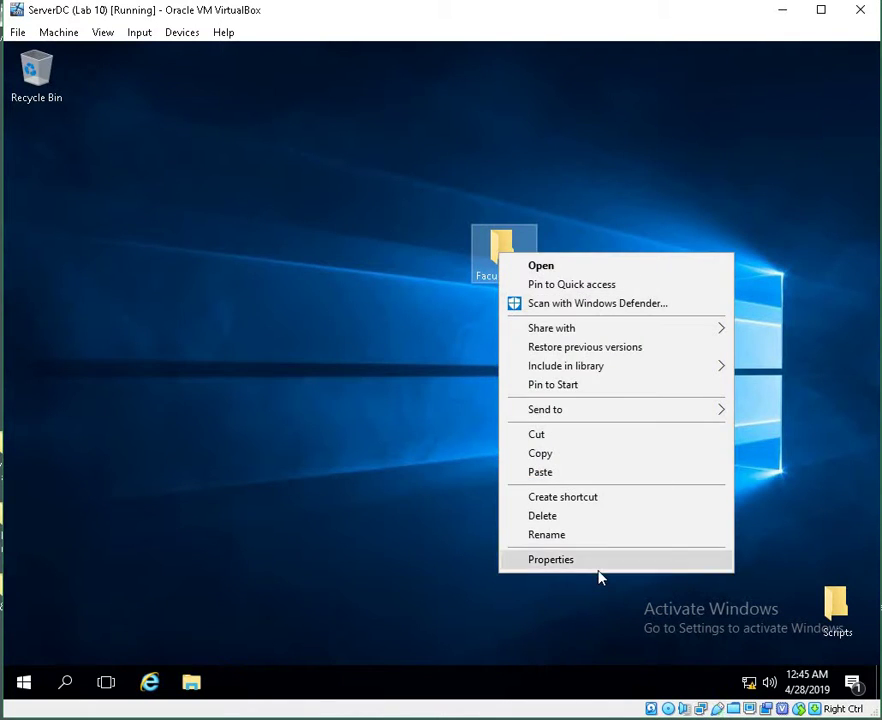
click(599, 574)
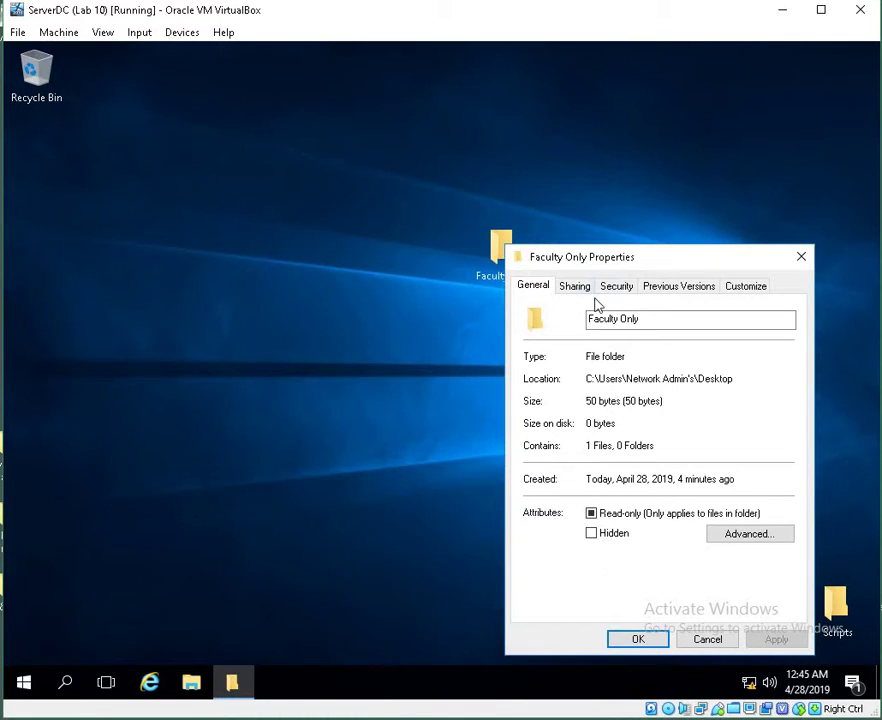
click(586, 290)
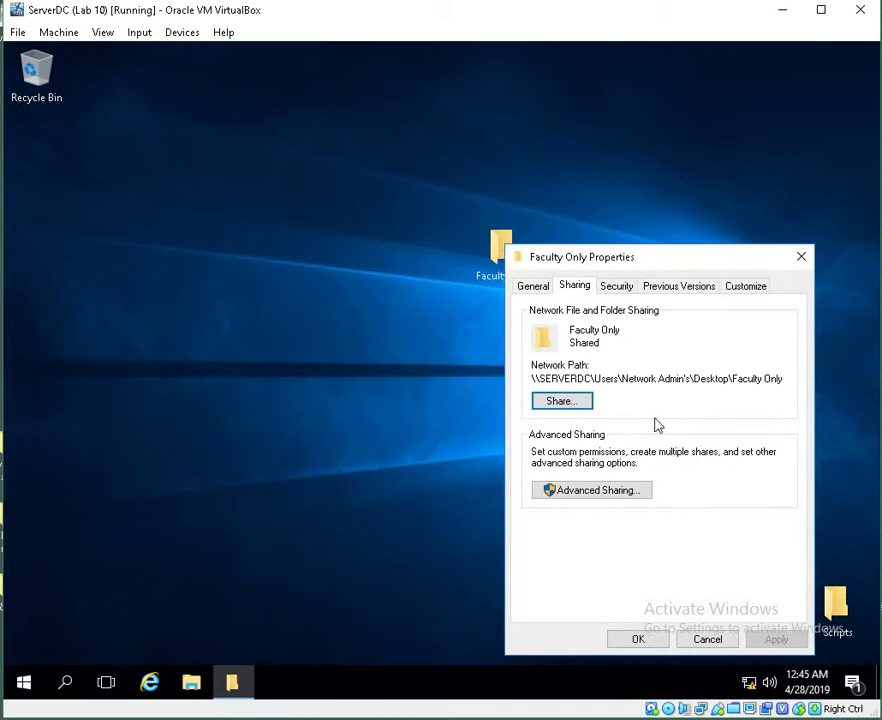
click(628, 290)
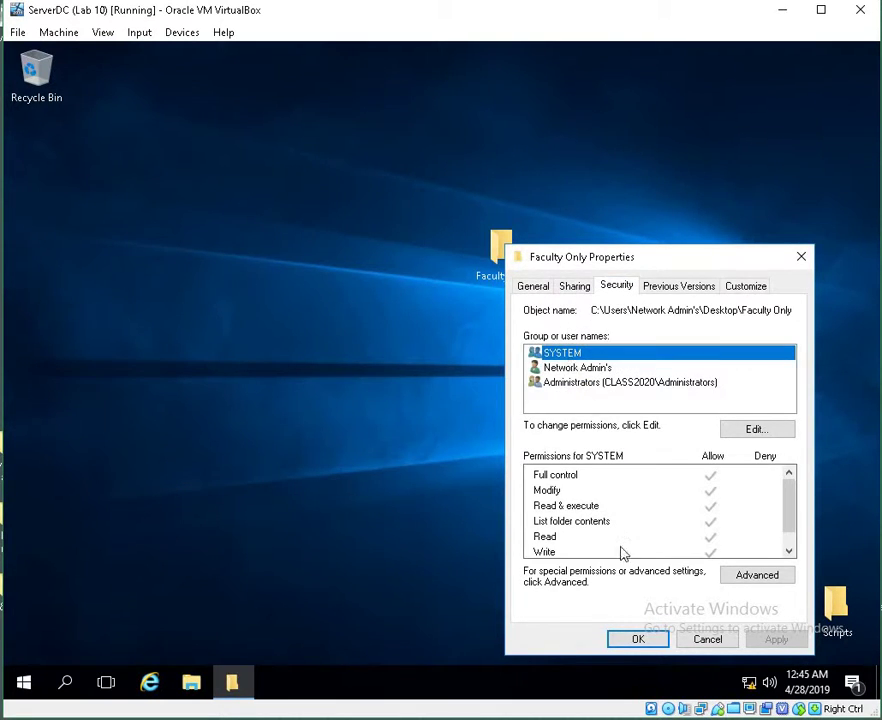
click(552, 368)
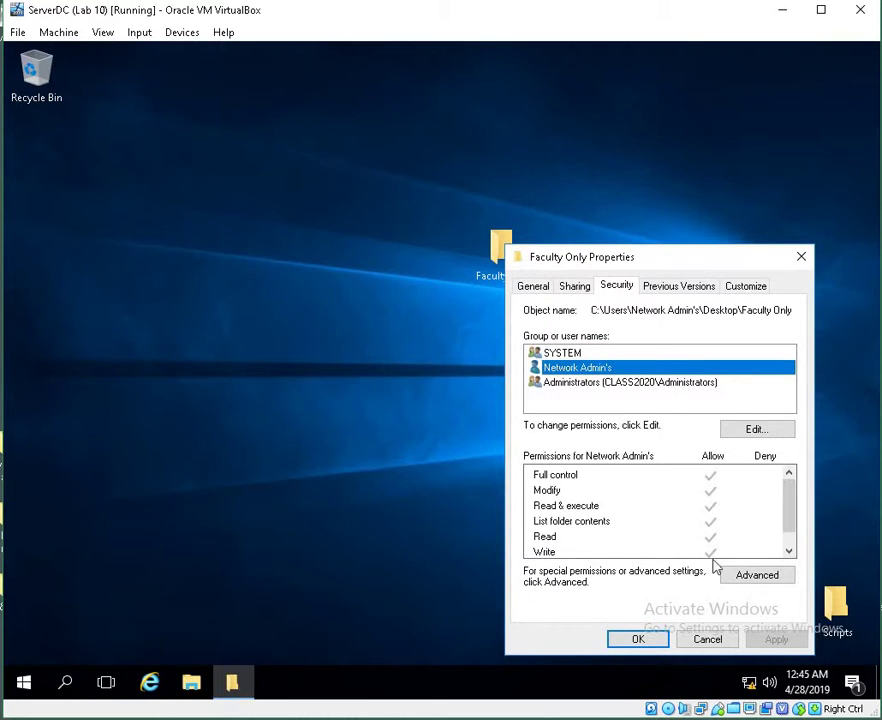
click(757, 430)
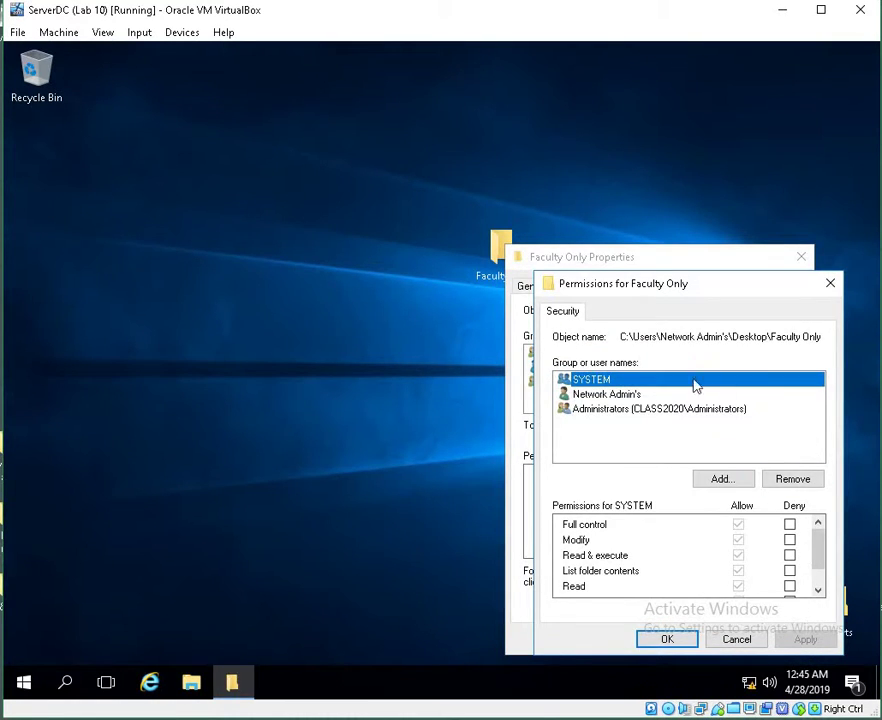
click(626, 394)
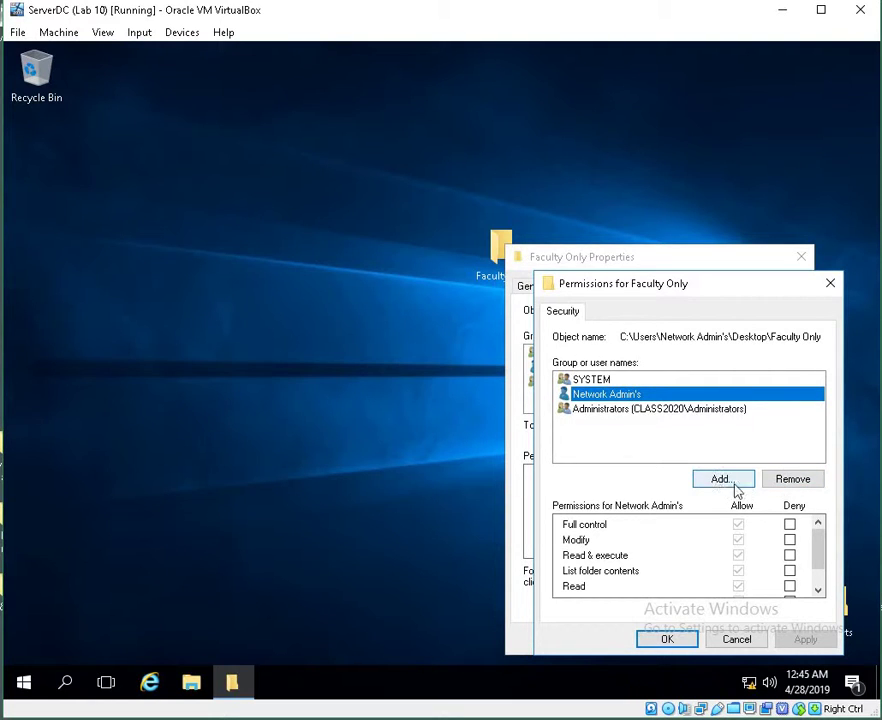
drag(815, 547, 817, 583)
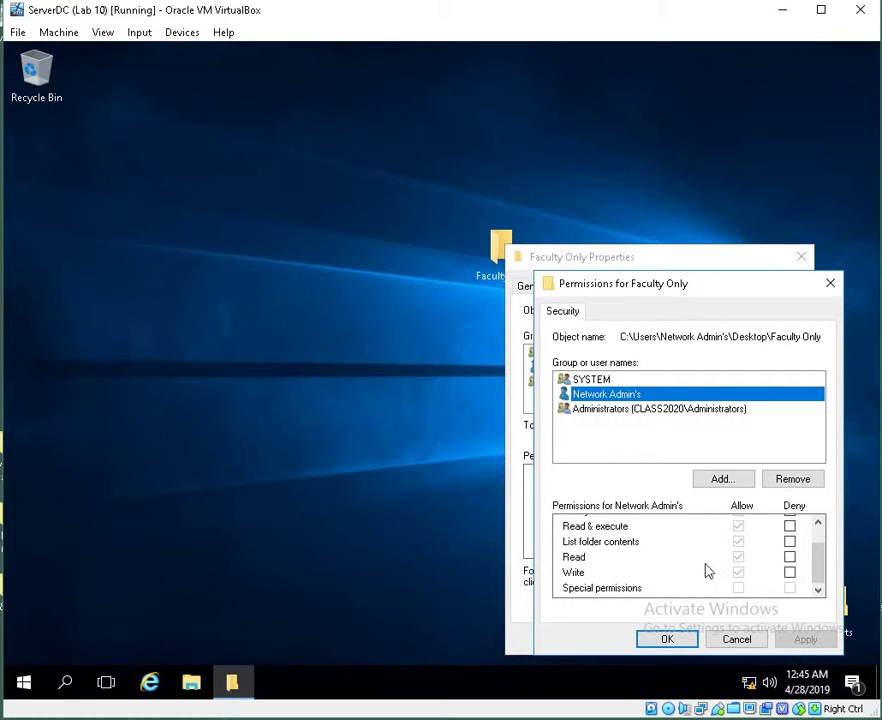
drag(819, 559, 821, 494)
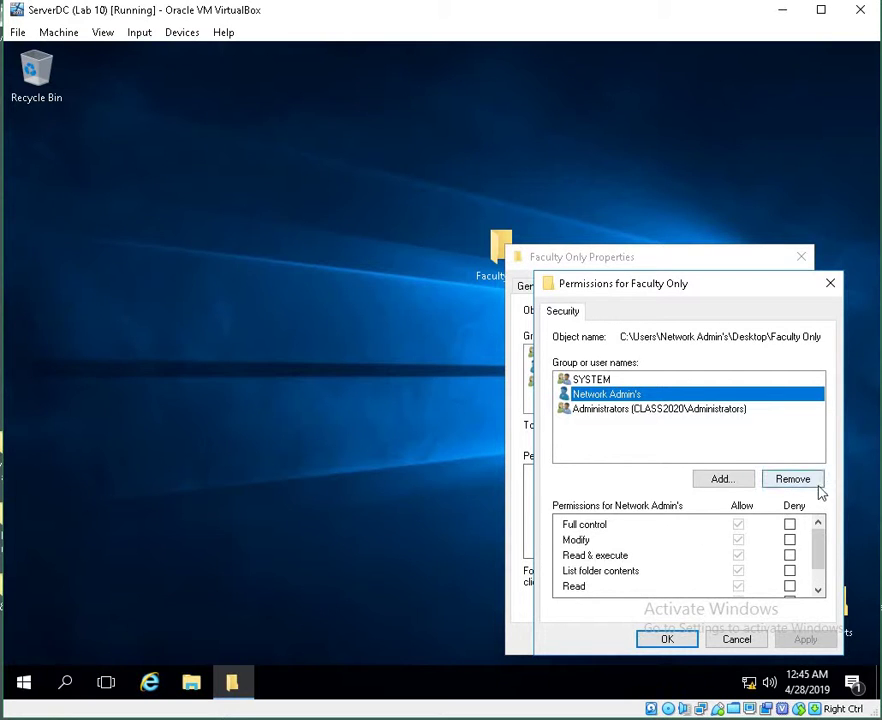
click(830, 283)
click(800, 259)
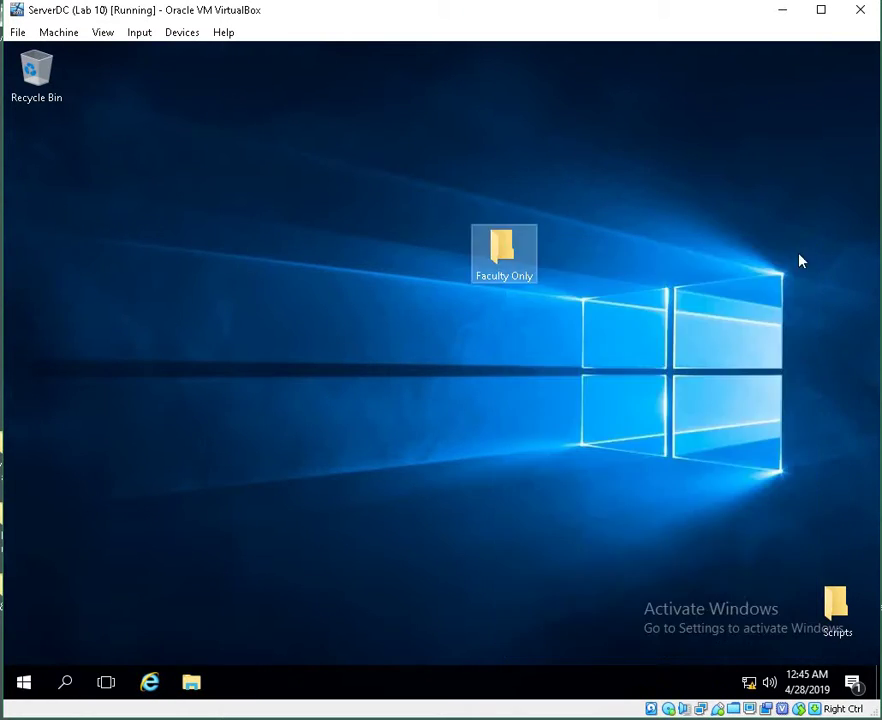
Sign the administrator out of the server, then release keyboard capture with Ctrl+Alt+Delete
right_click(24, 688)
mouse_move(96, 642)
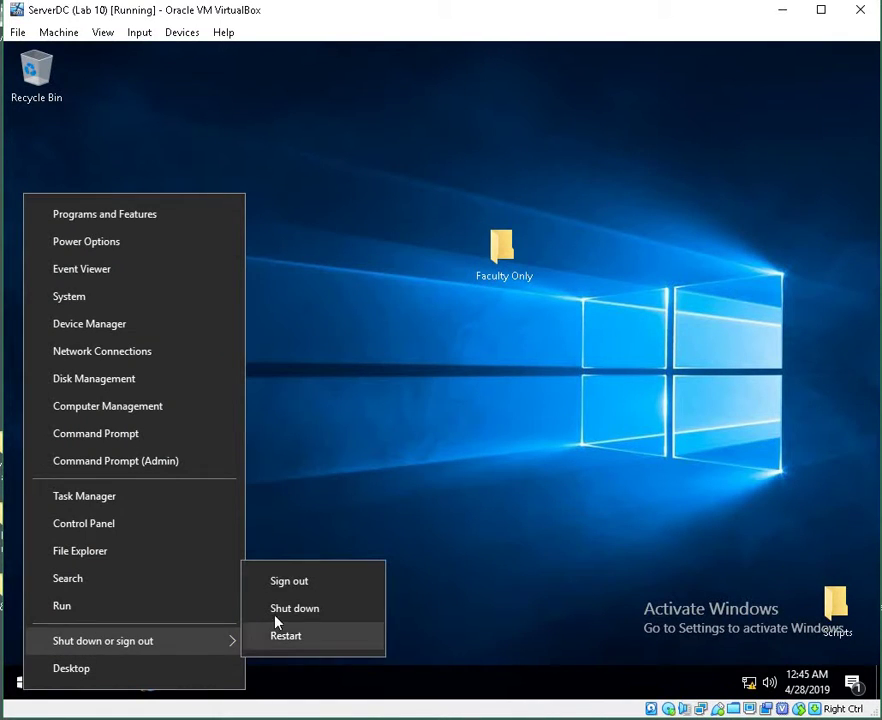
click(289, 583)
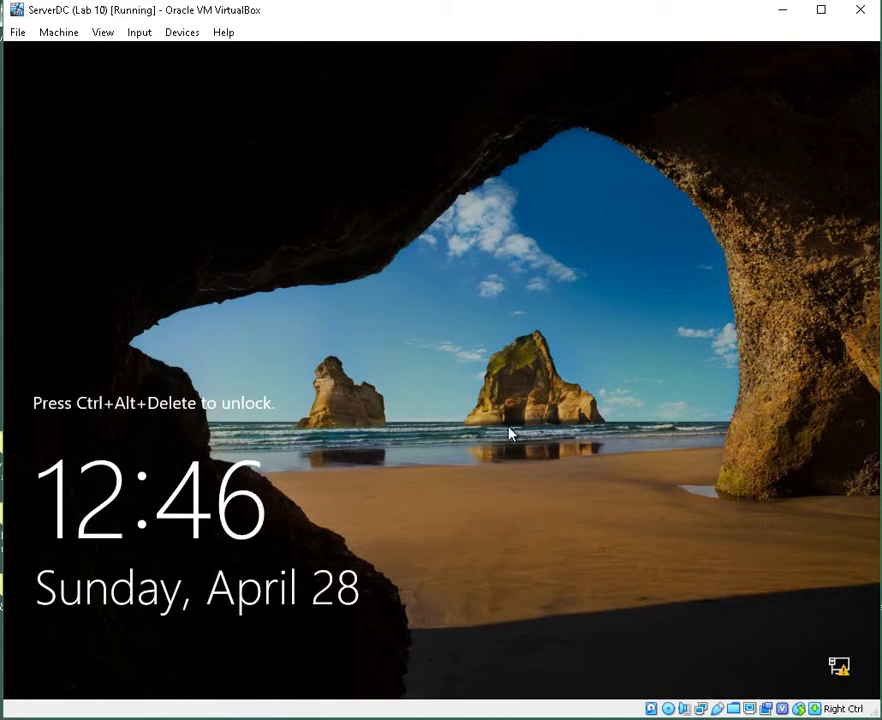
key(ctrl+alt+Delete)
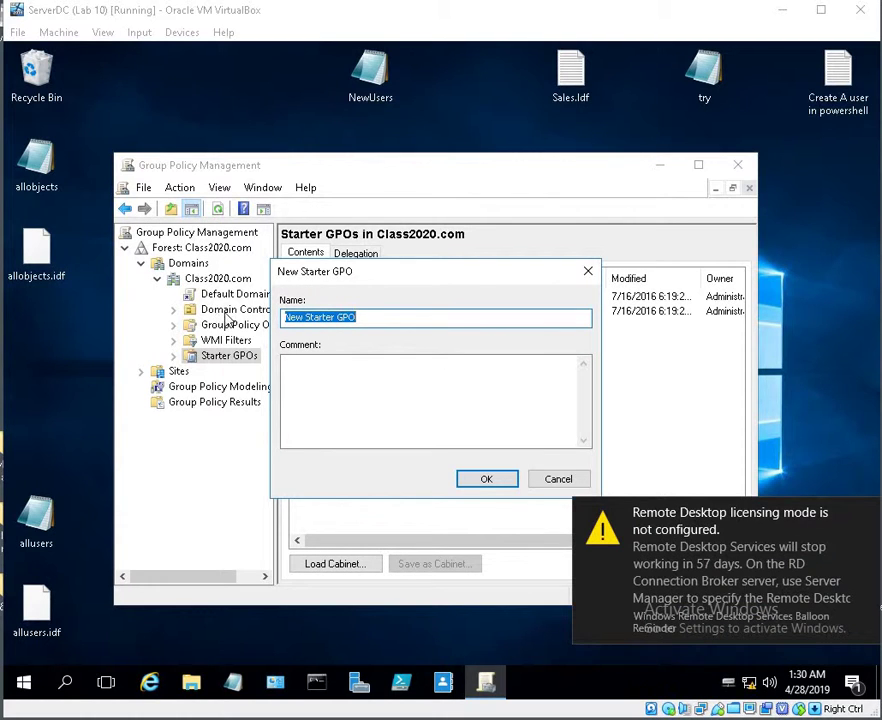
Dismiss the Remote Desktop licensing notice and create the starter GPO named 'OffSite Campus'
click(800, 540)
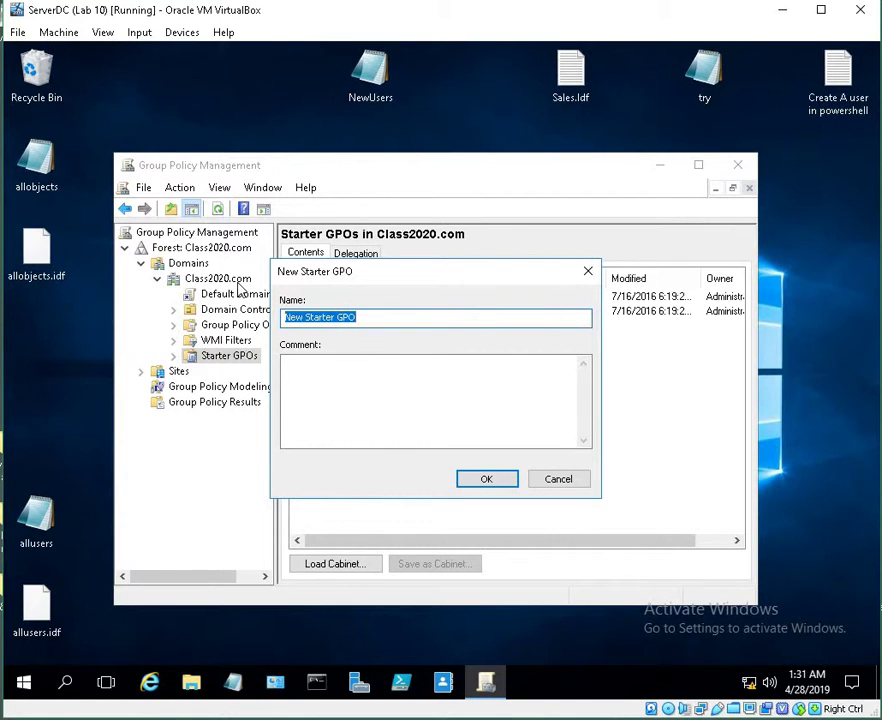
click(365, 318)
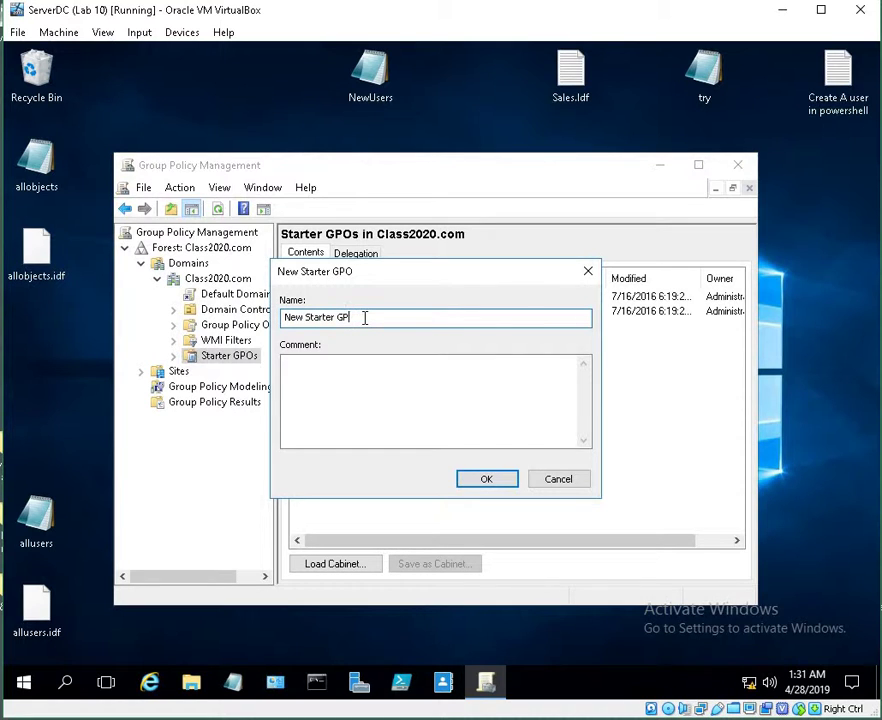
key(BackSpace)
key(BackSpace)
key(BackSpace)
key(BackSpace)
key(BackSpace)
key(BackSpace)
key(BackSpace)
key(BackSpace)
key(BackSpace)
key(BackSpace)
key(BackSpace)
key(BackSpace)
key(BackSpace)
key(BackSpace)
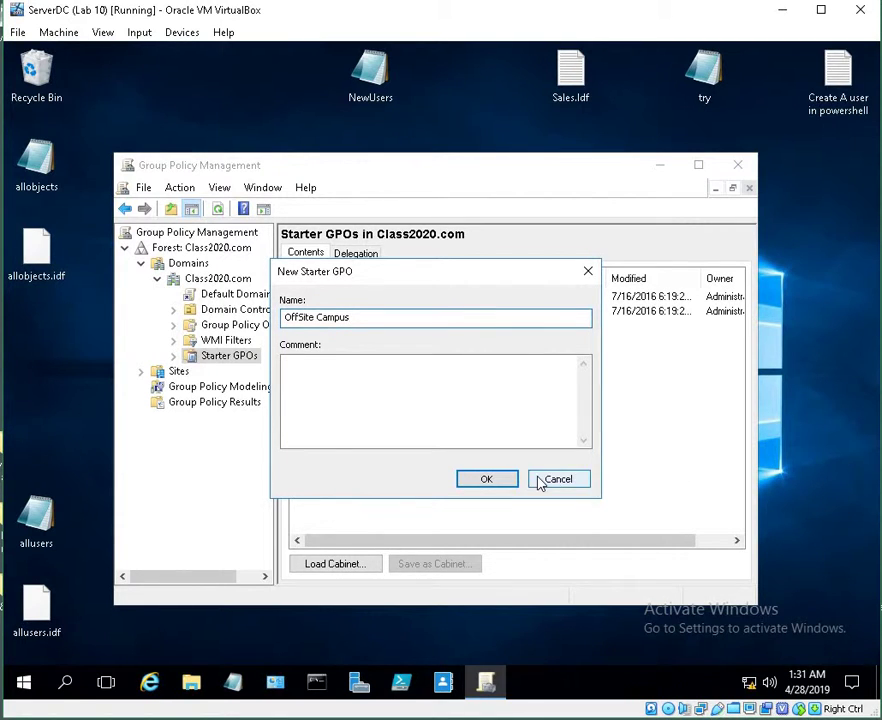
click(489, 476)
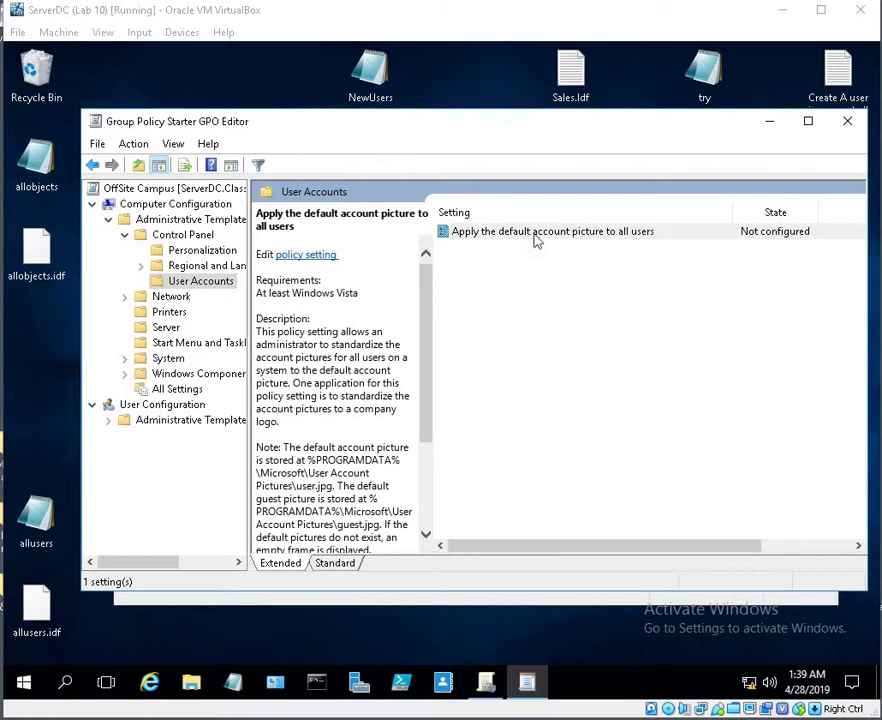
Scroll the Starter GPO Editor to bring OffSite Campus's User Accounts policies into view
scroll(444, 363, right, 1)
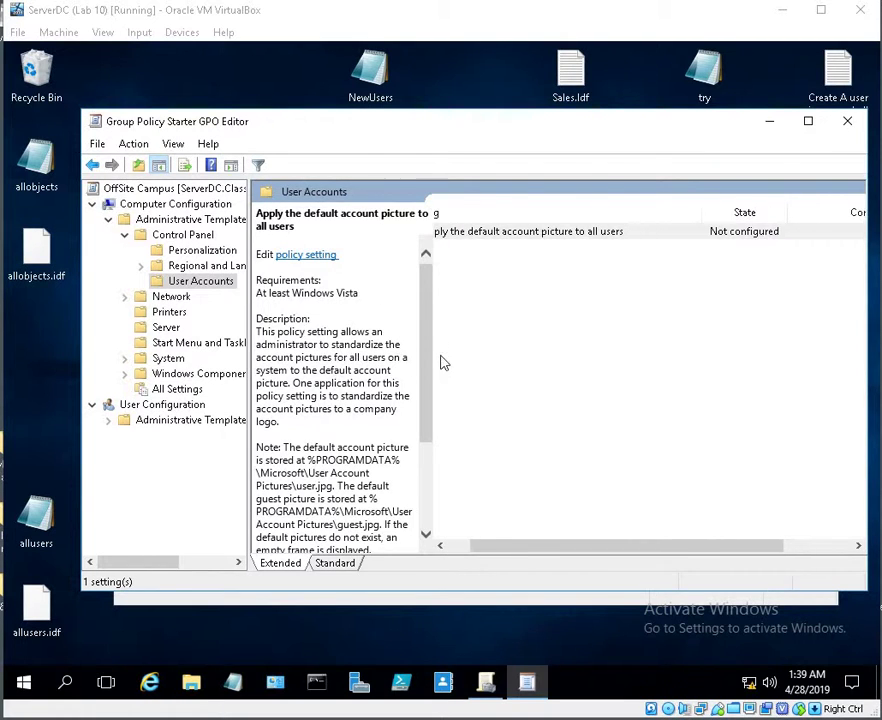
scroll(419, 354, down, 3)
scroll(423, 373, up, 2)
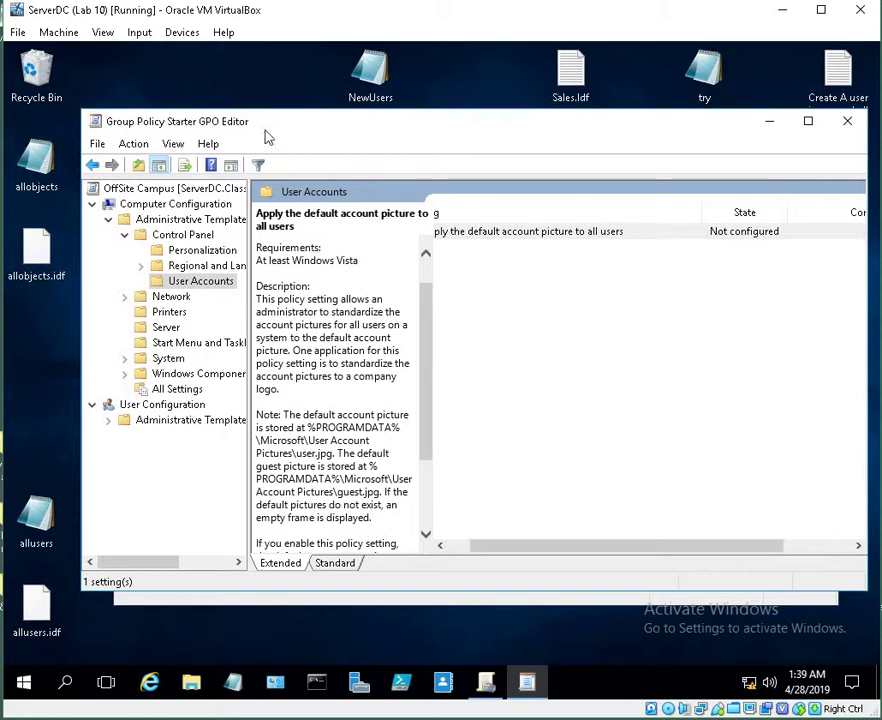
mouse_move(381, 719)
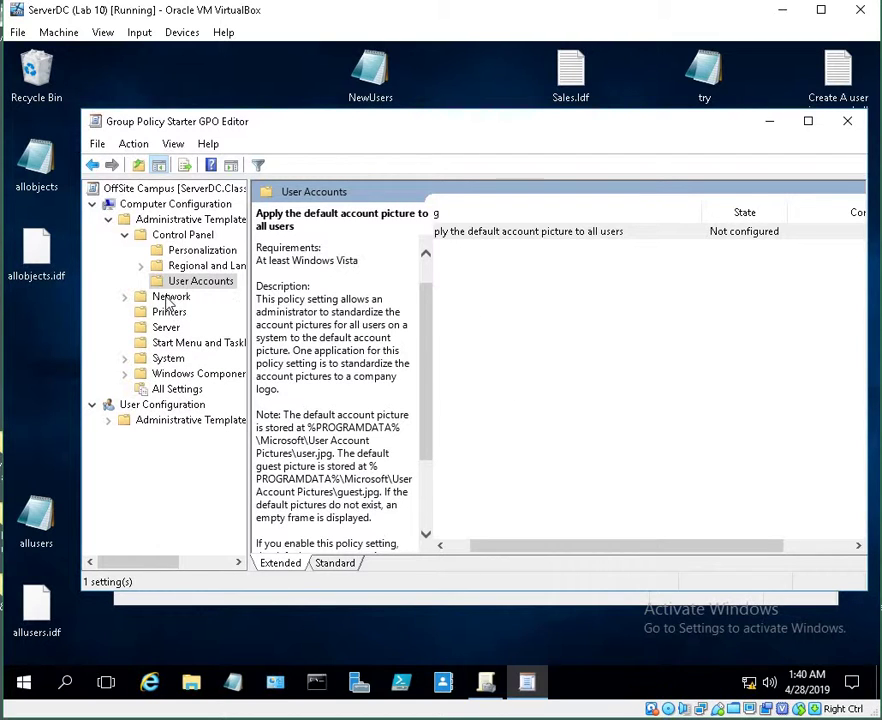
Open the Pin Apps to Start when installed setting under Start Menu and Taskbar and view its app ID list
click(200, 346)
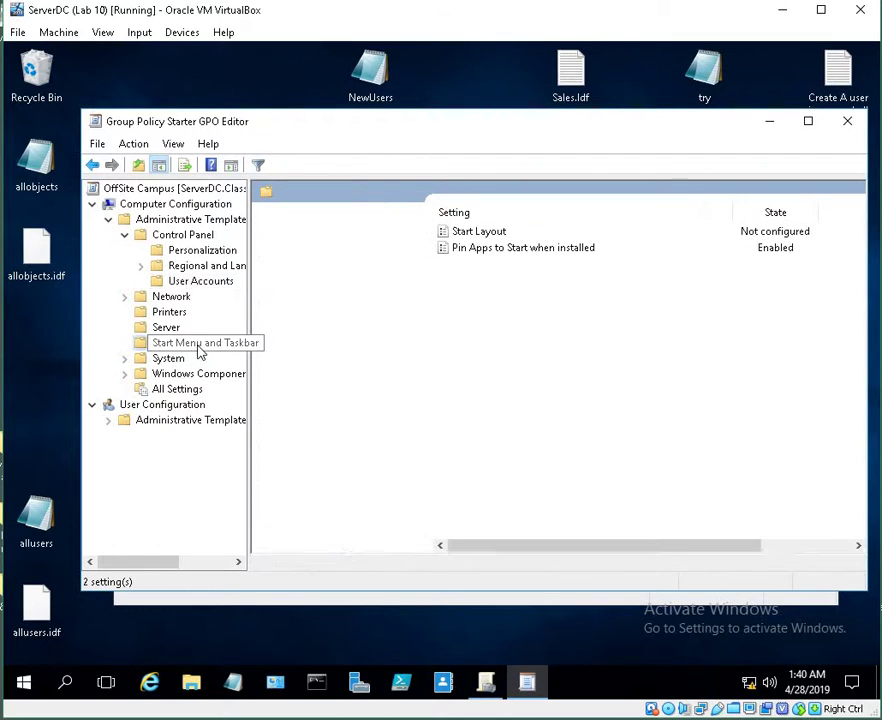
click(477, 249)
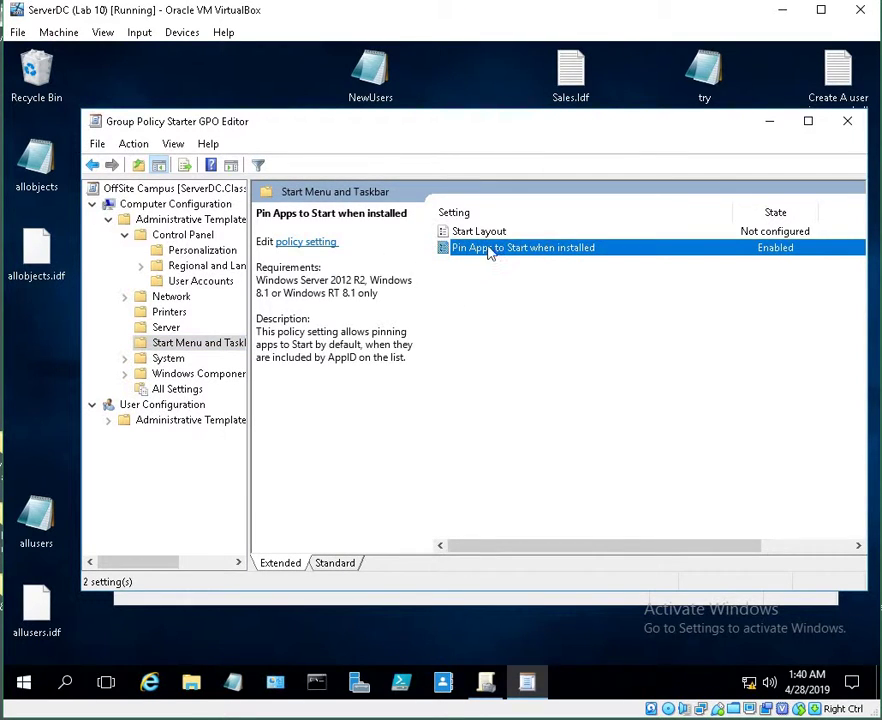
double_click(488, 250)
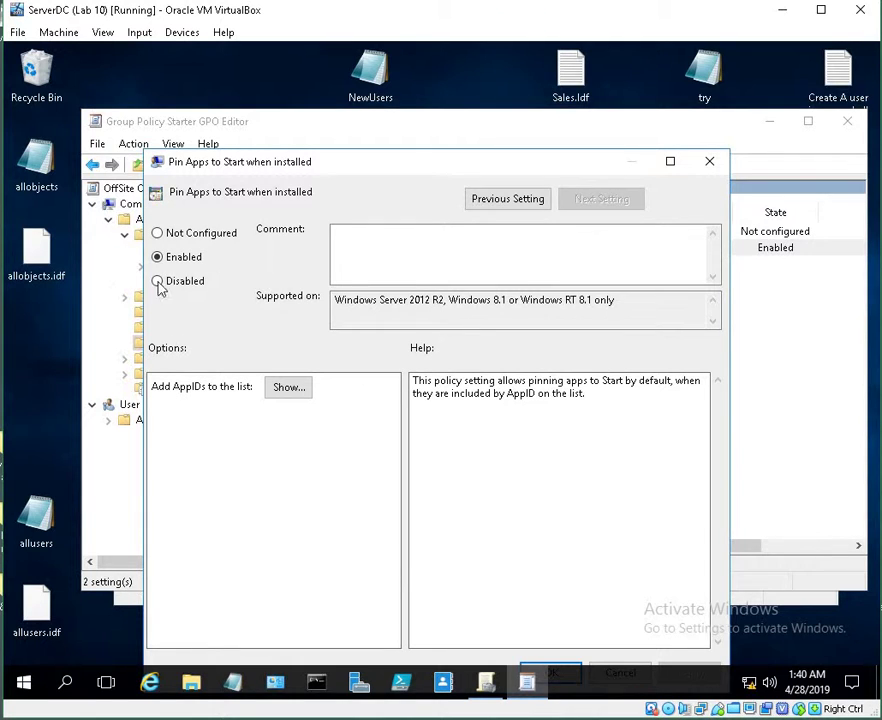
click(288, 387)
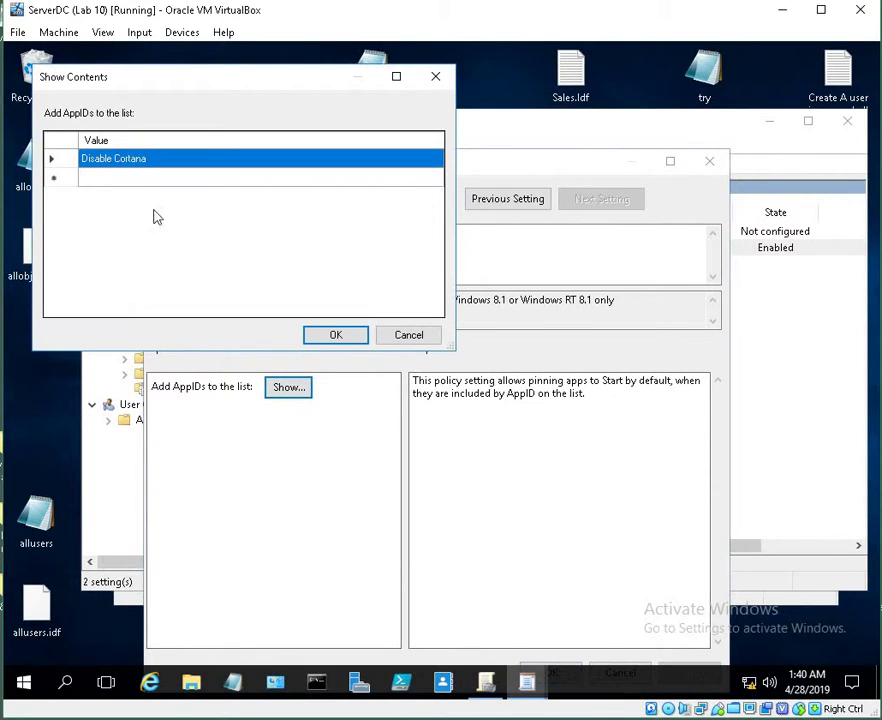
click(350, 338)
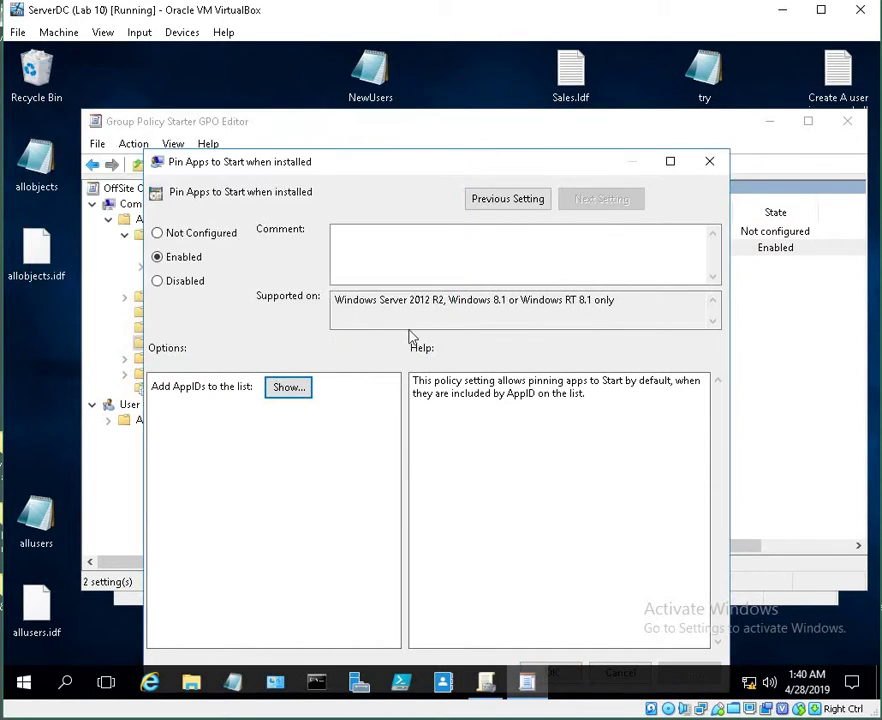
Close the Pin Apps to Start setting without changes
right_click(603, 462)
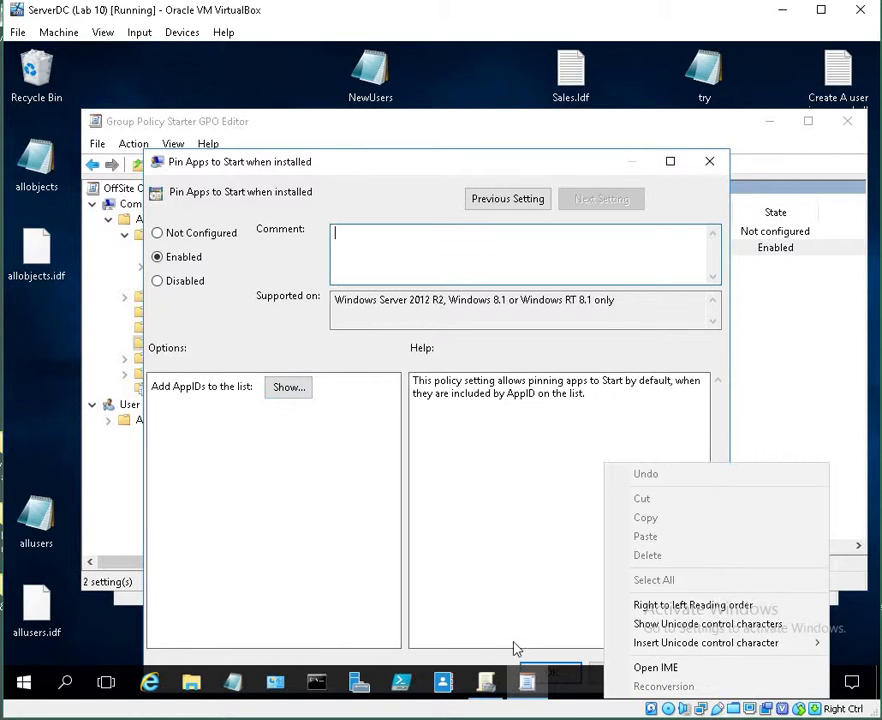
click(513, 641)
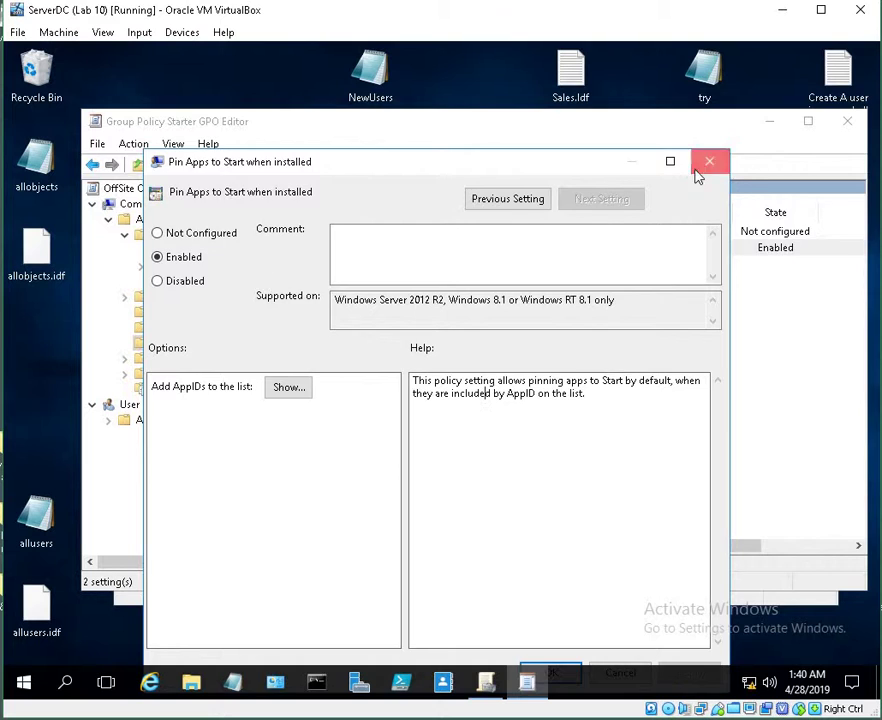
click(700, 167)
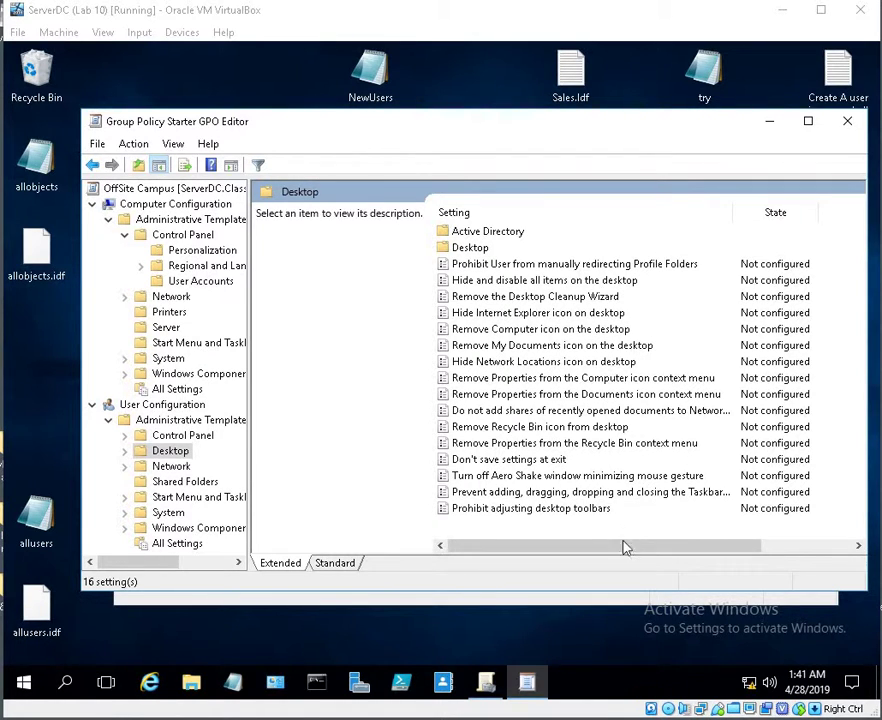
drag(626, 547, 553, 570)
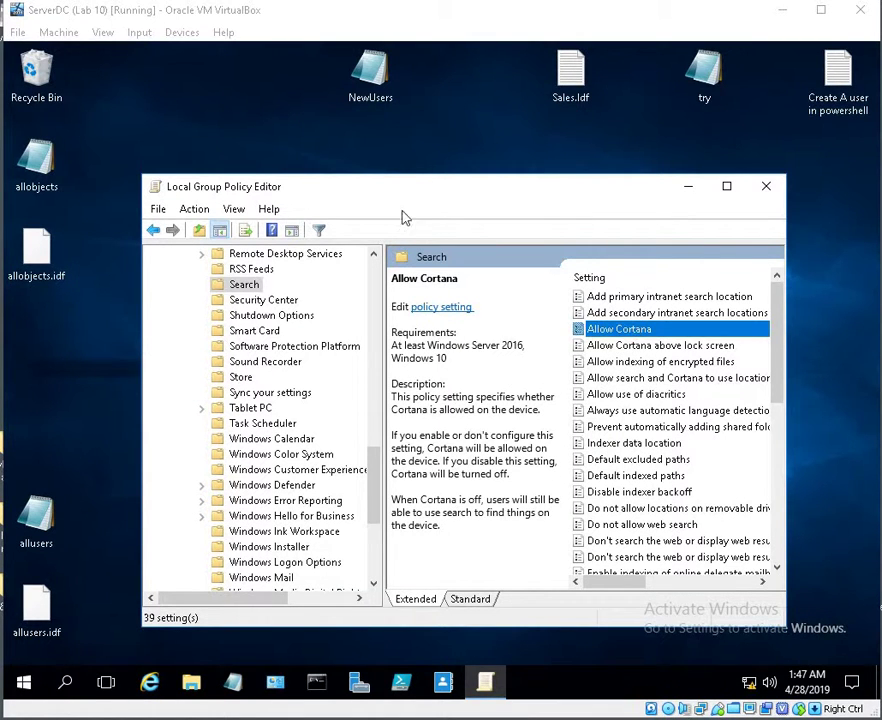
Set the Allow Cortana policy in Search to Disabled
click(424, 141)
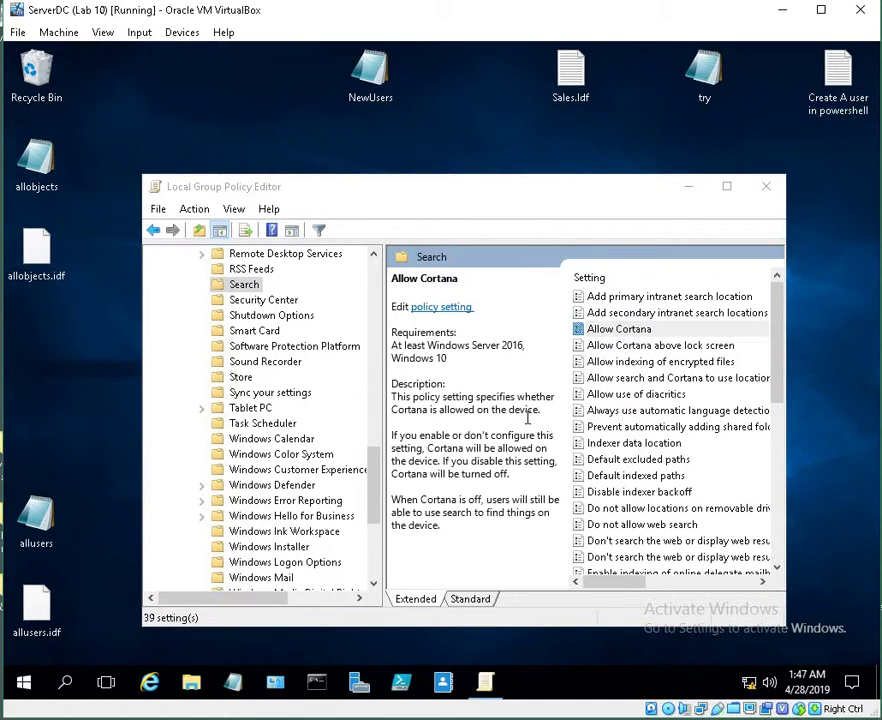
right_click(38, 697)
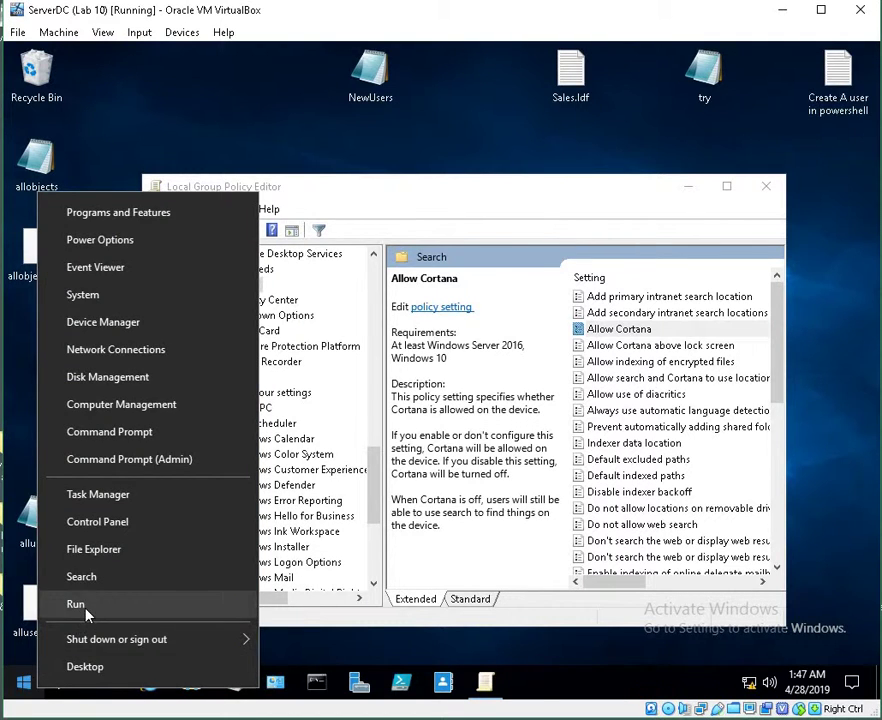
click(86, 612)
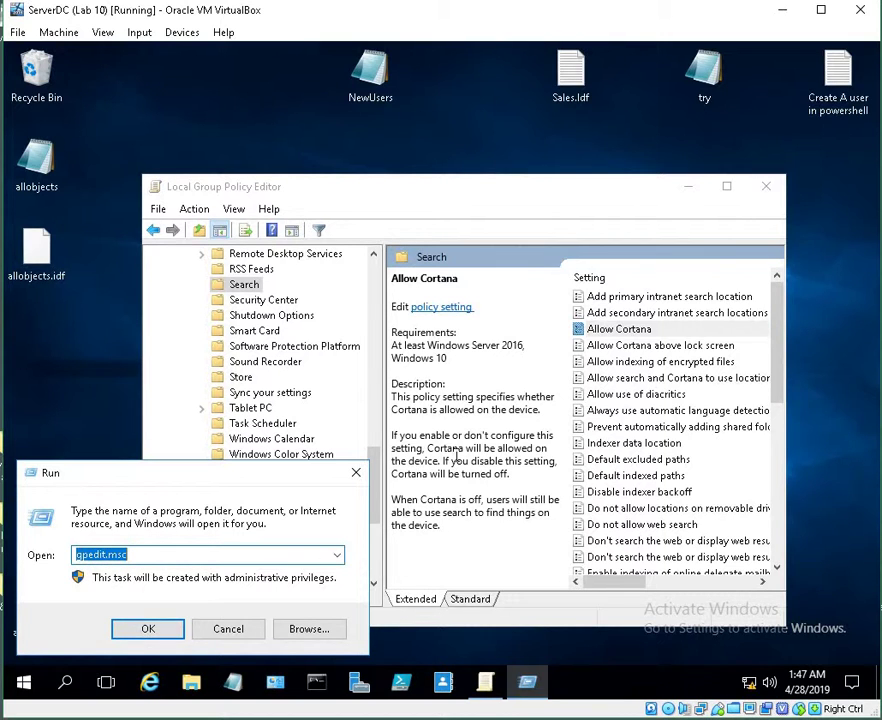
click(355, 472)
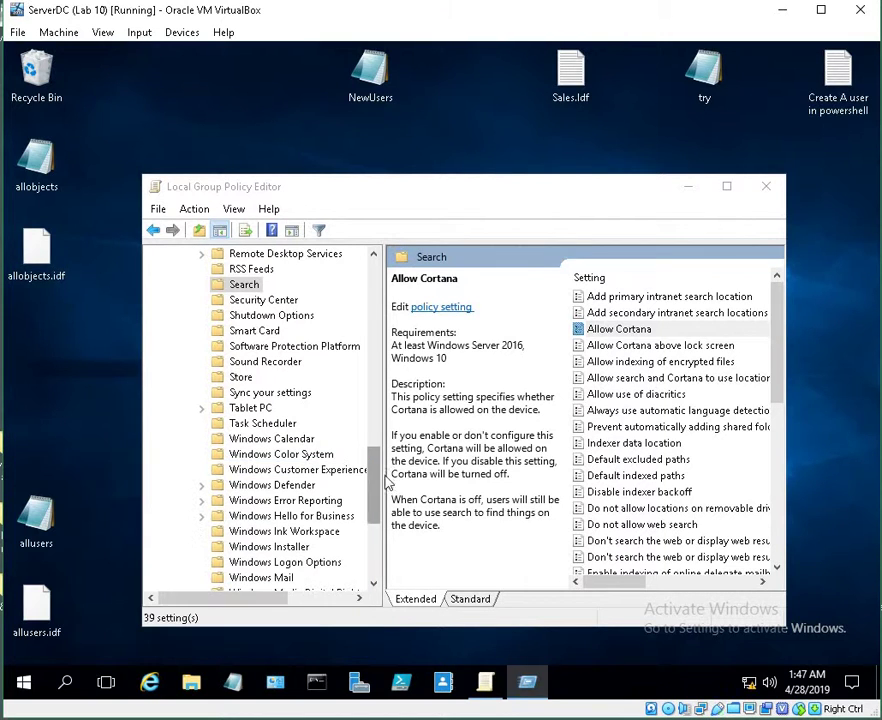
double_click(658, 334)
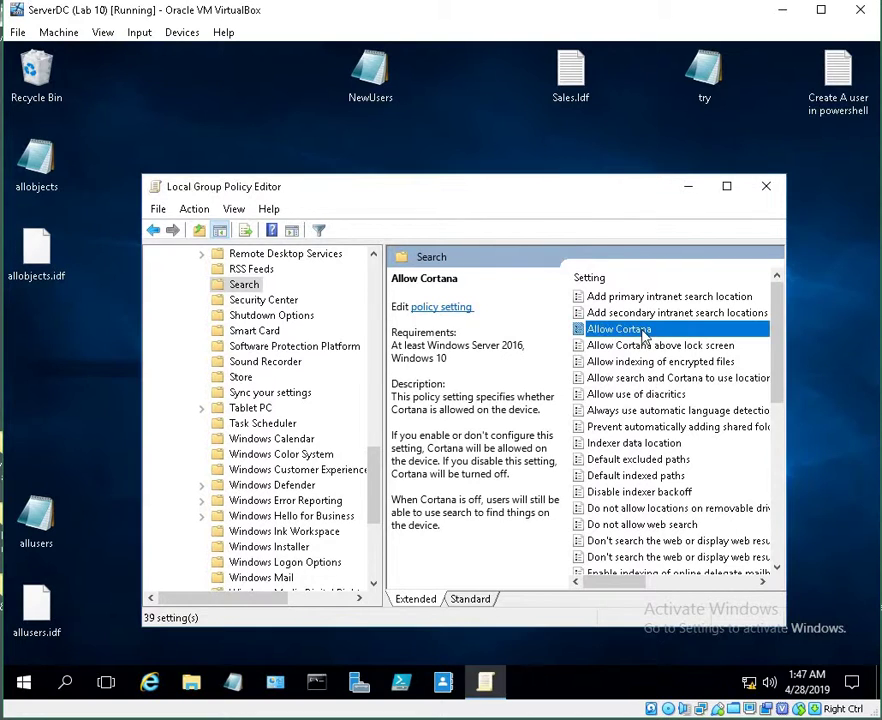
click(76, 219)
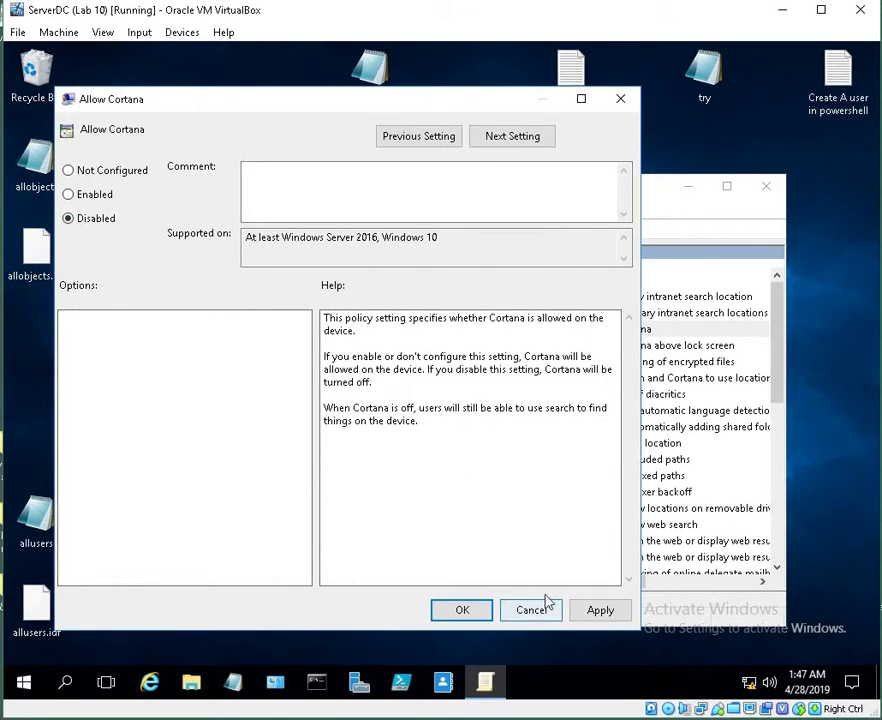
Apply the Disabled setting for Allow Cortana
click(598, 611)
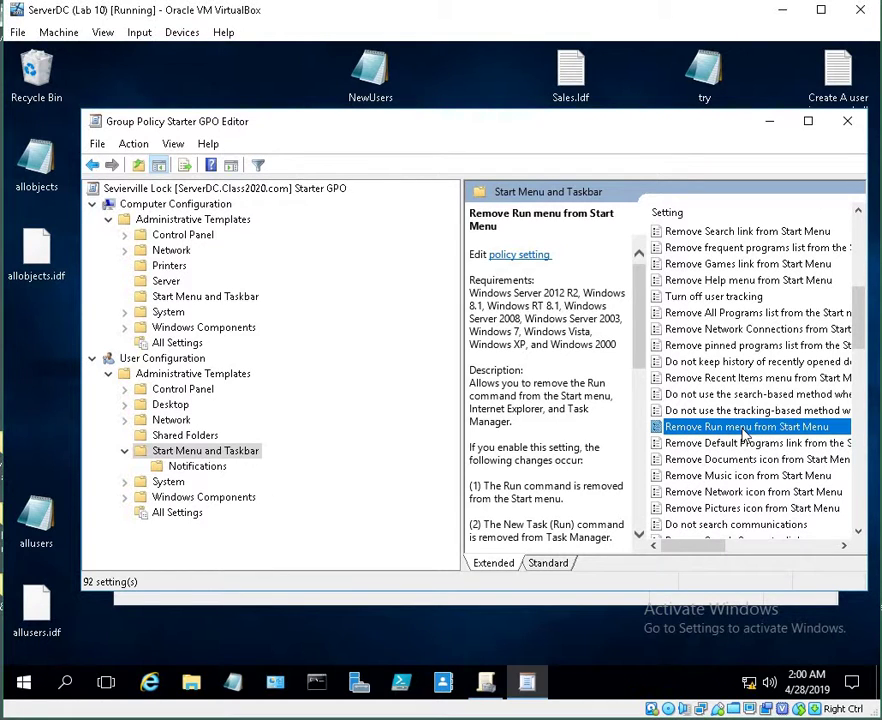
Set Sevierville Lock's 'Remove Run menu from Start Menu' policy to Disabled and apply it
double_click(745, 428)
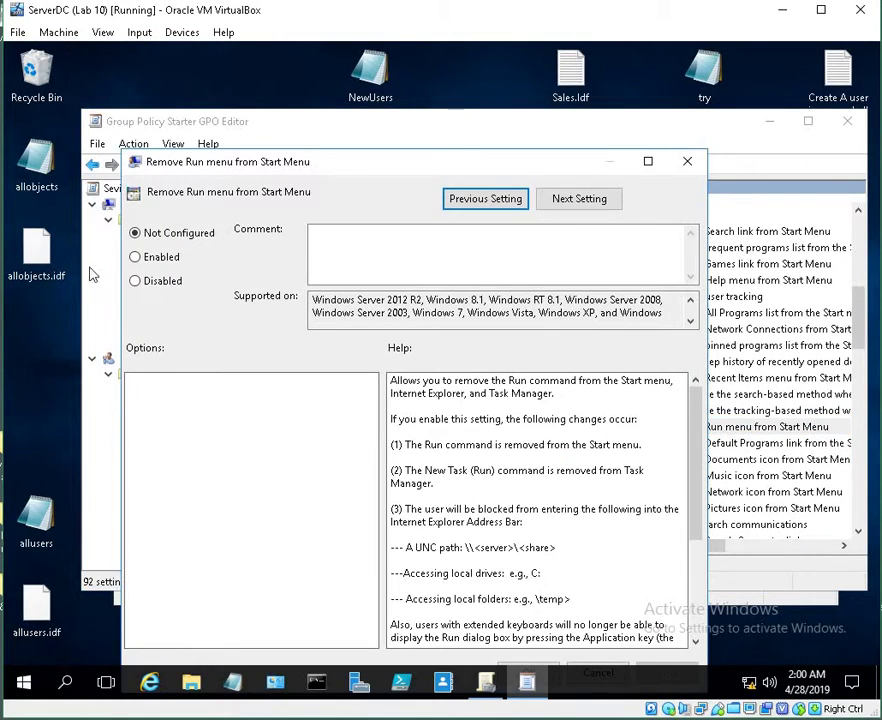
click(157, 284)
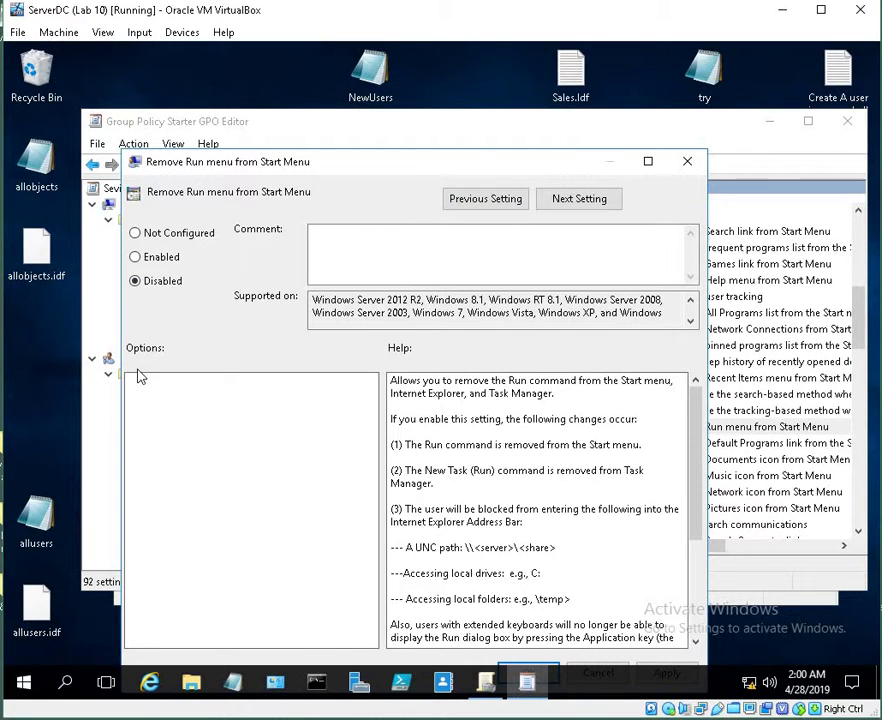
scroll(397, 380, down, 3)
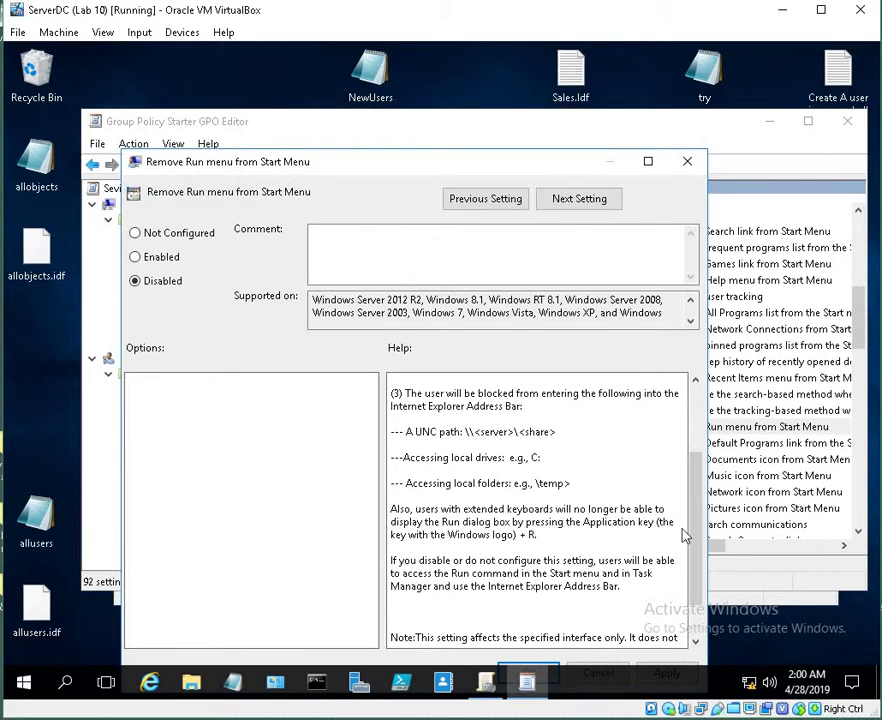
scroll(684, 536, down, 2)
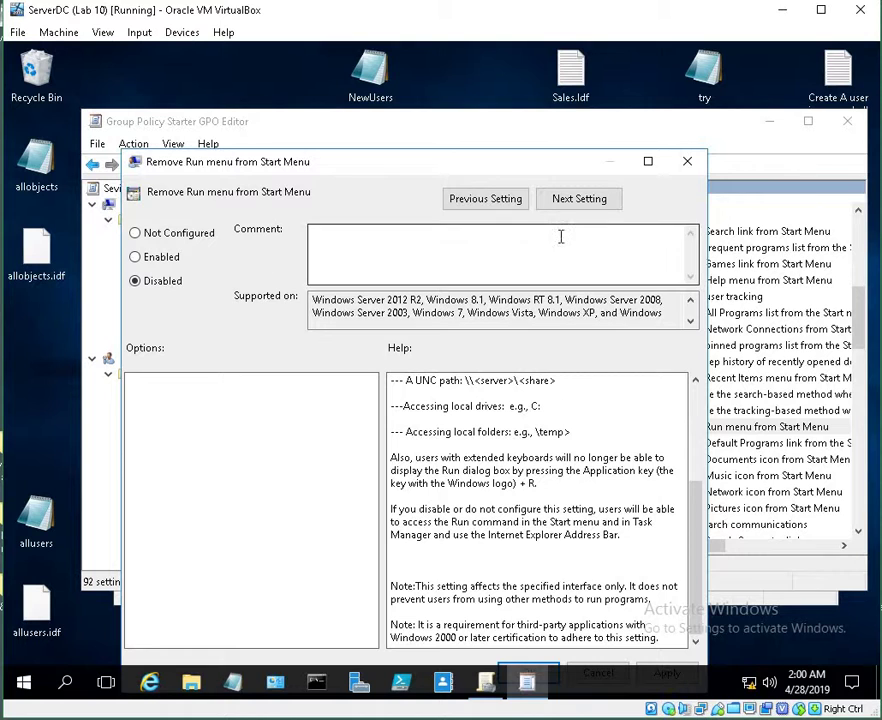
drag(536, 161, 524, 70)
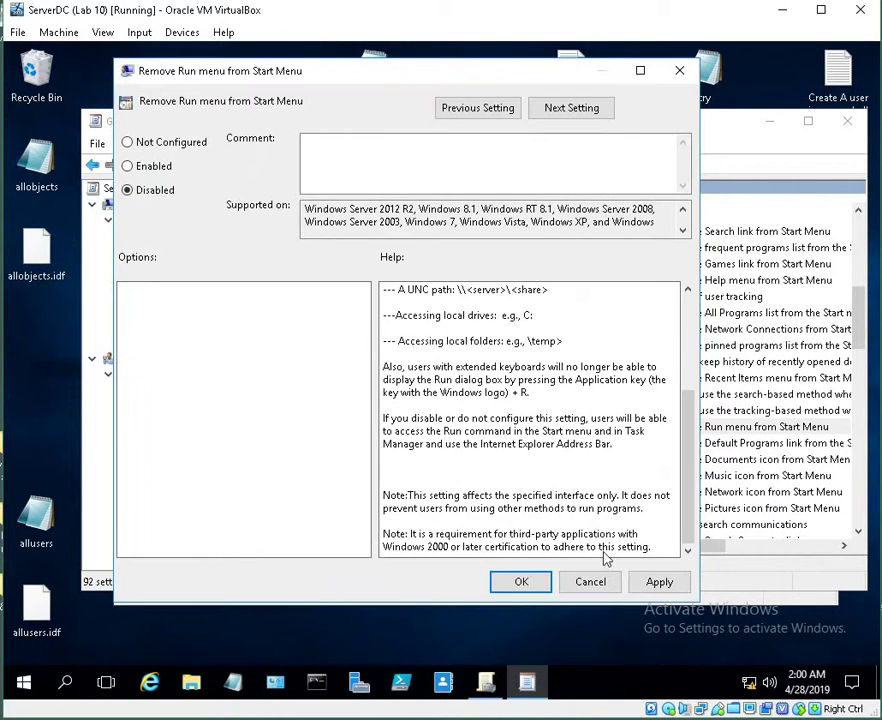
click(645, 581)
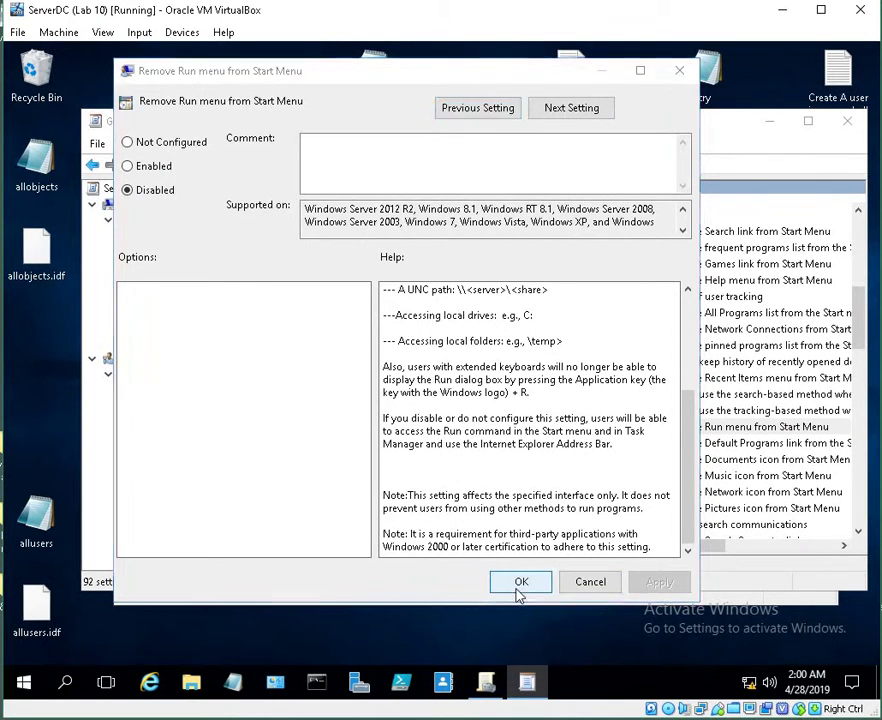
click(519, 584)
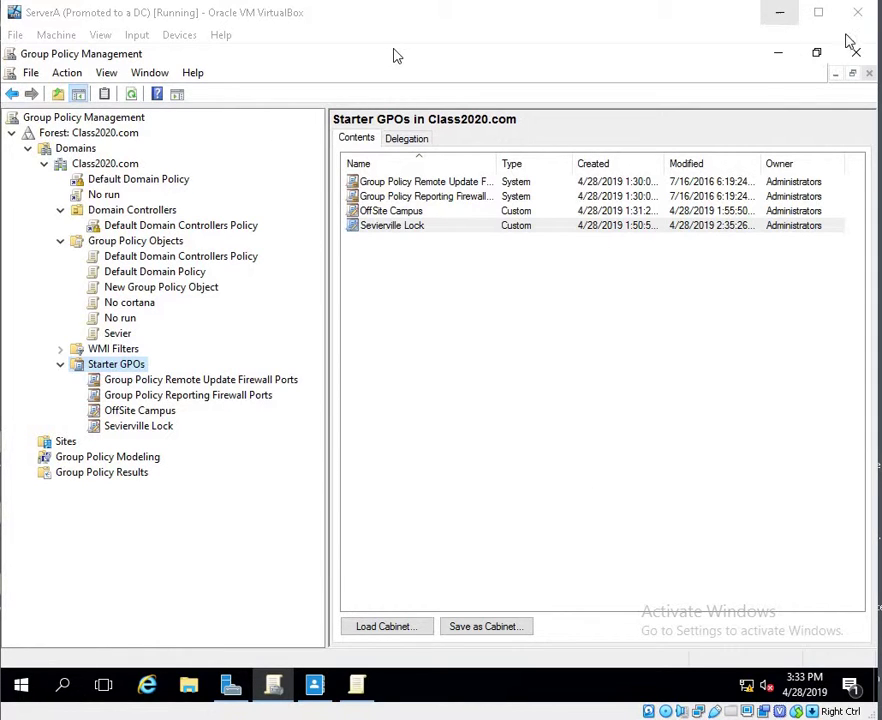
Minimize Group Policy Management, its editor and Active Directory Administrative Center
click(778, 53)
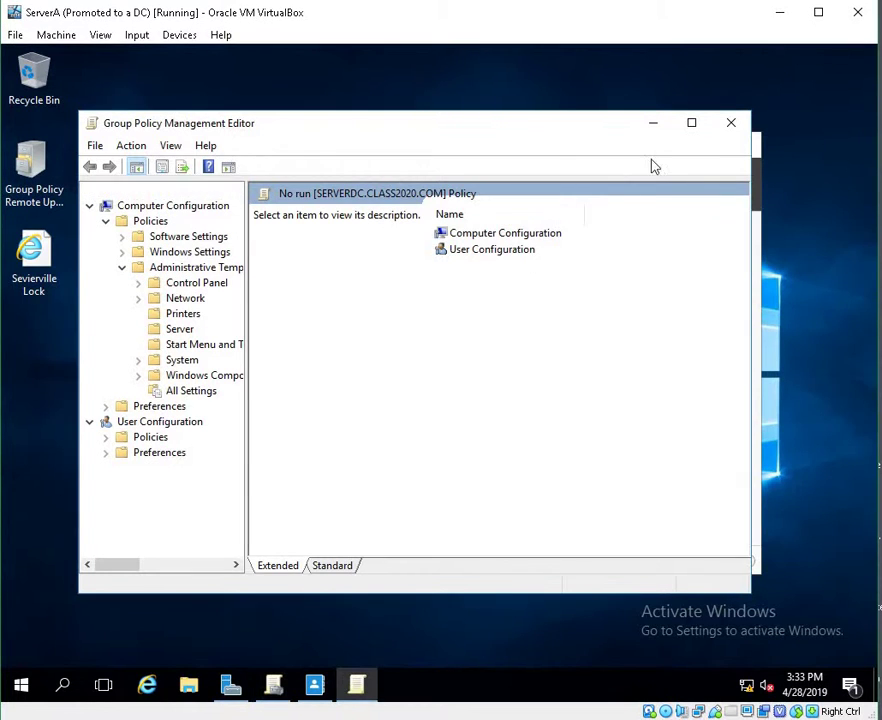
click(656, 125)
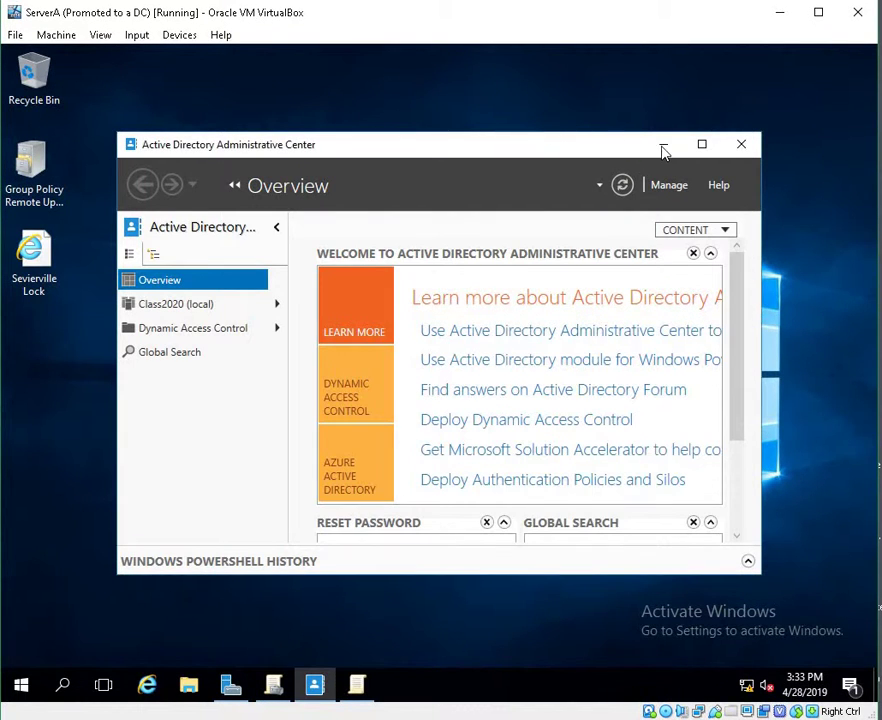
click(663, 147)
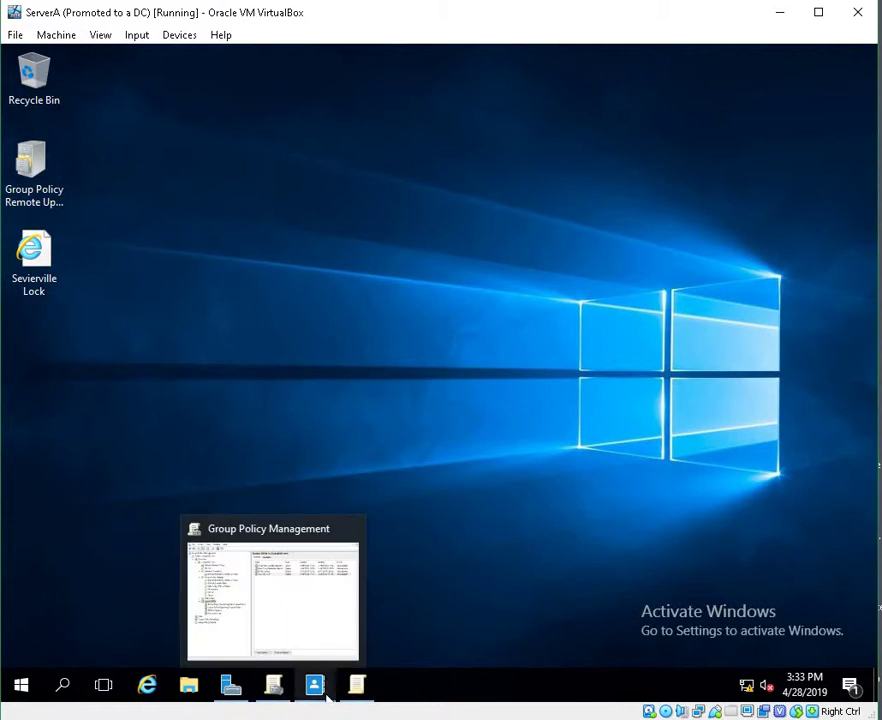
Restore Group Policy Management and review Sevierville Lock's and OffSite Campus's delegation permissions
click(347, 696)
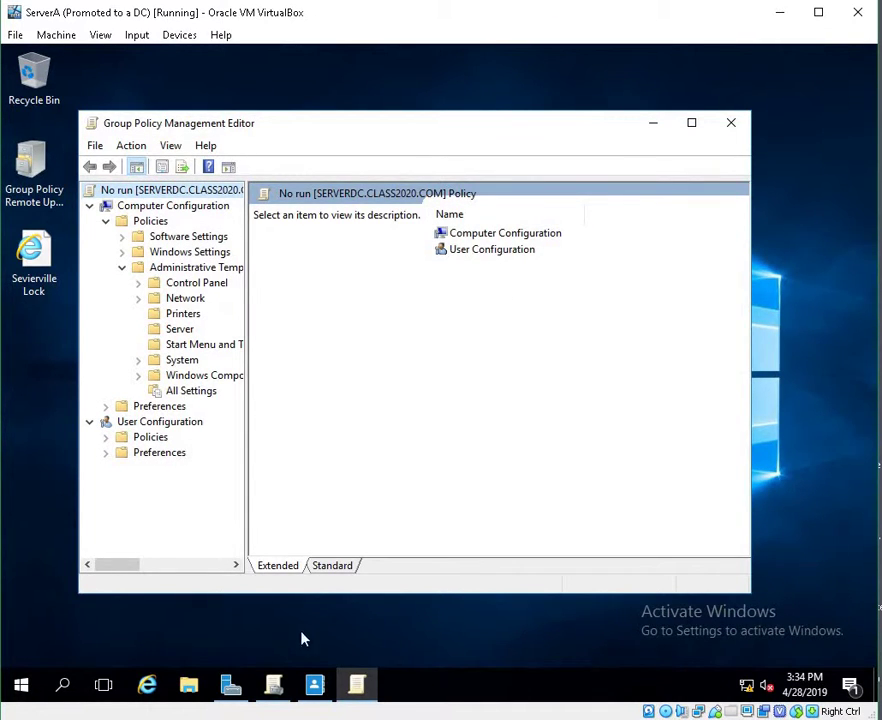
click(277, 690)
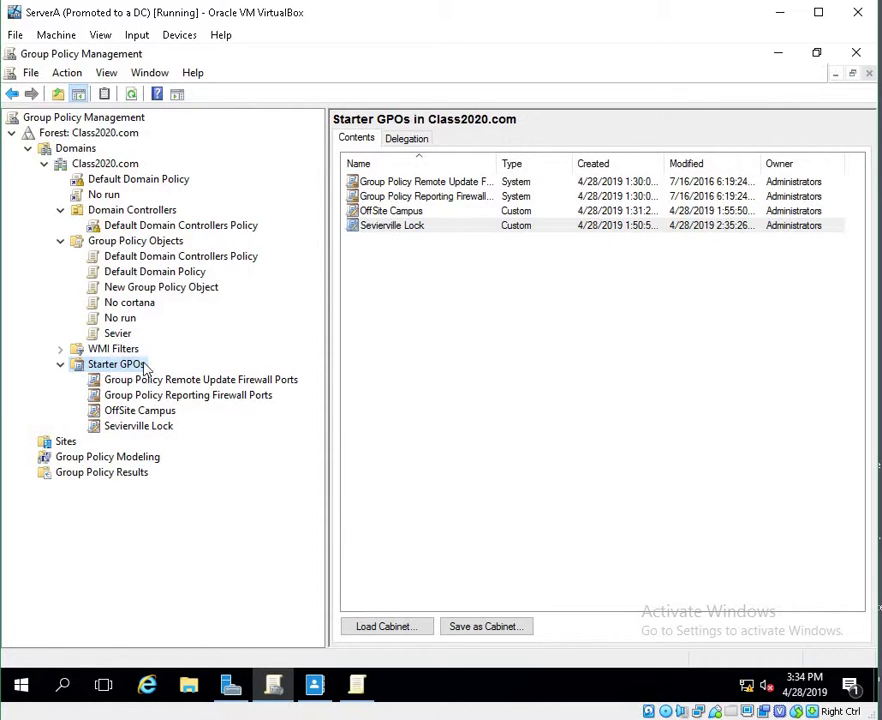
click(127, 430)
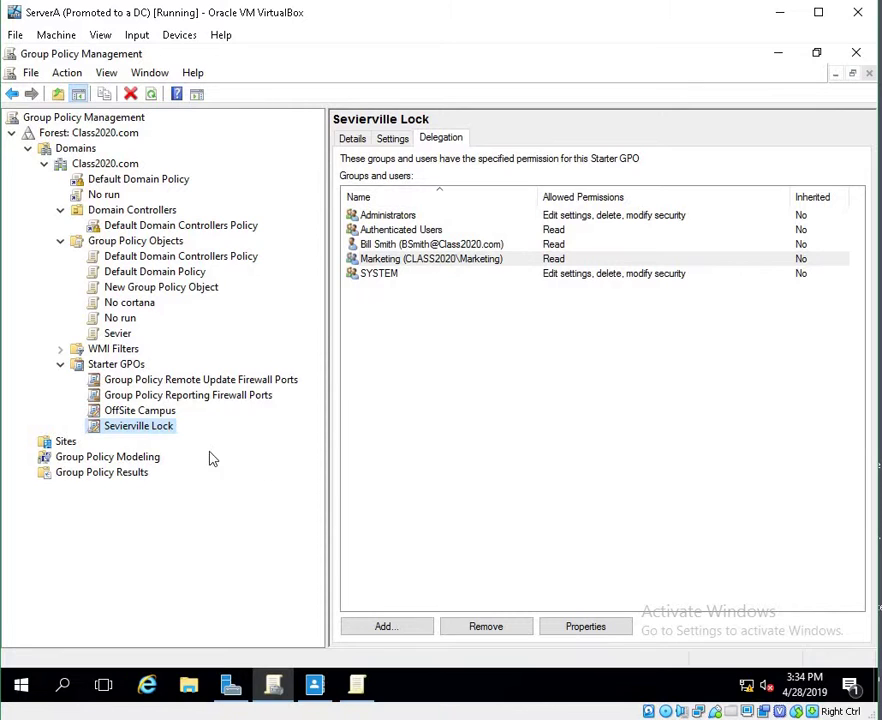
click(165, 413)
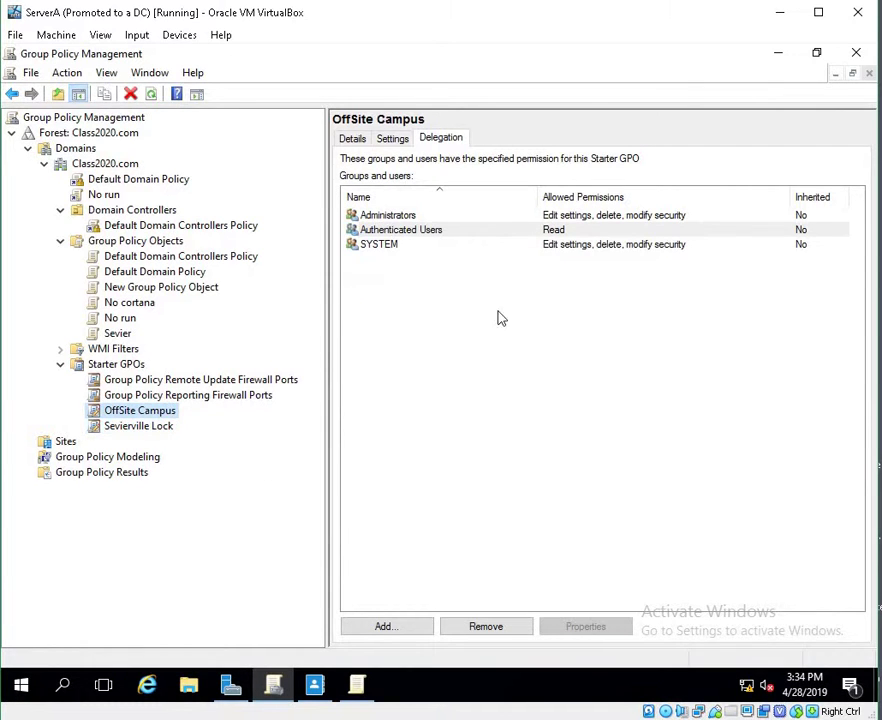
click(114, 428)
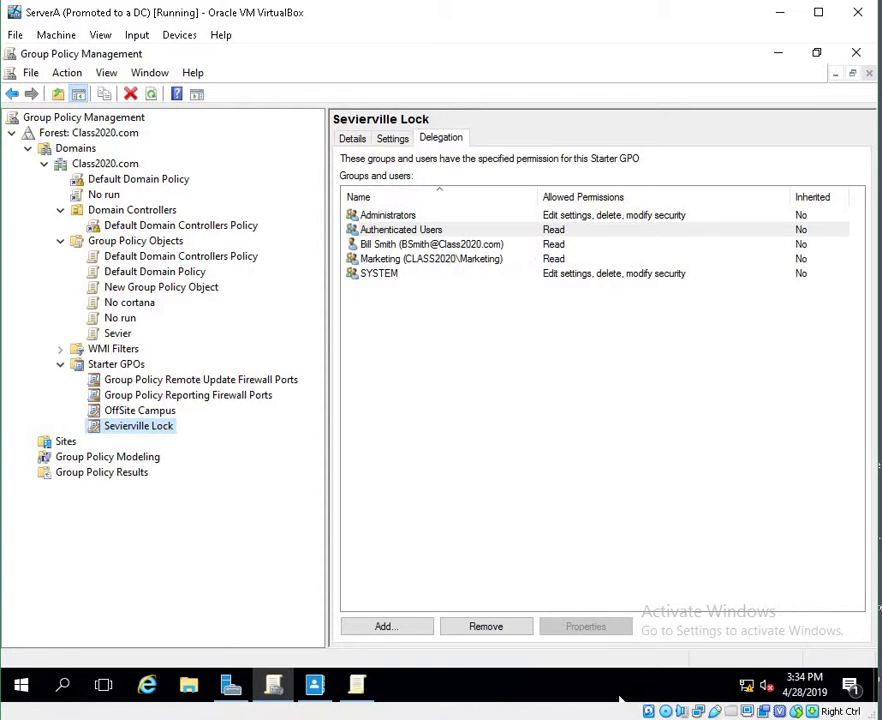
Minimize Group Policy Management and the remaining policy editor to reveal the desktop
mouse_move(620, 700)
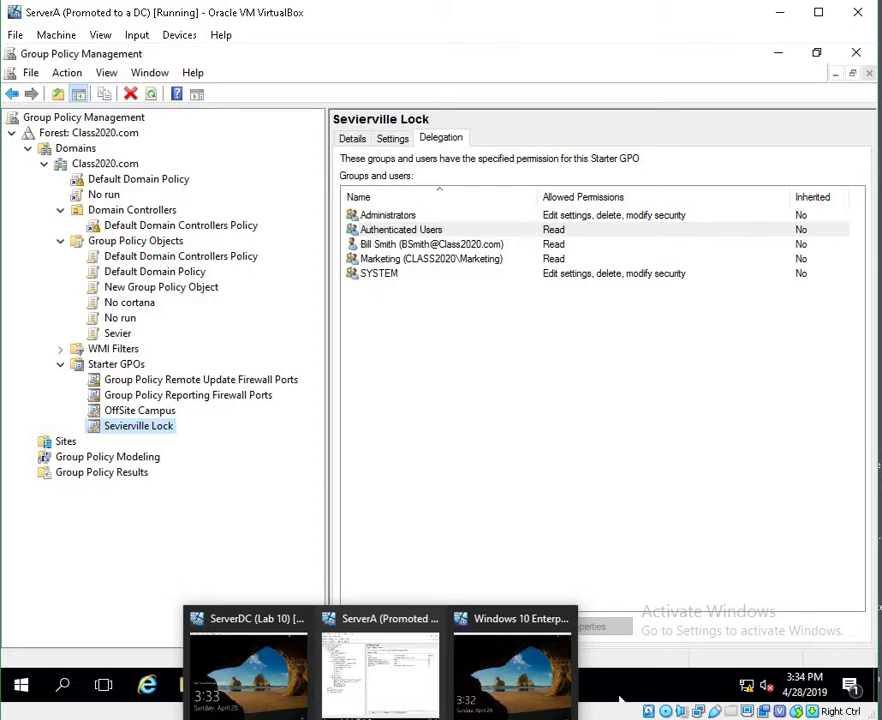
click(784, 54)
click(638, 123)
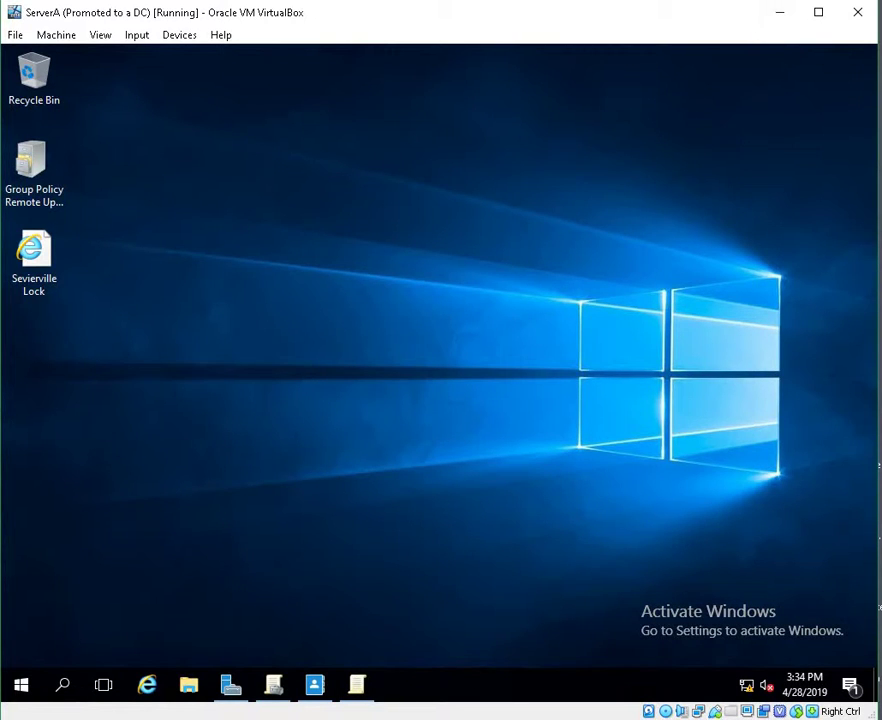
Switch to the Windows 10 client VM and sign in with the account password
click(470, 671)
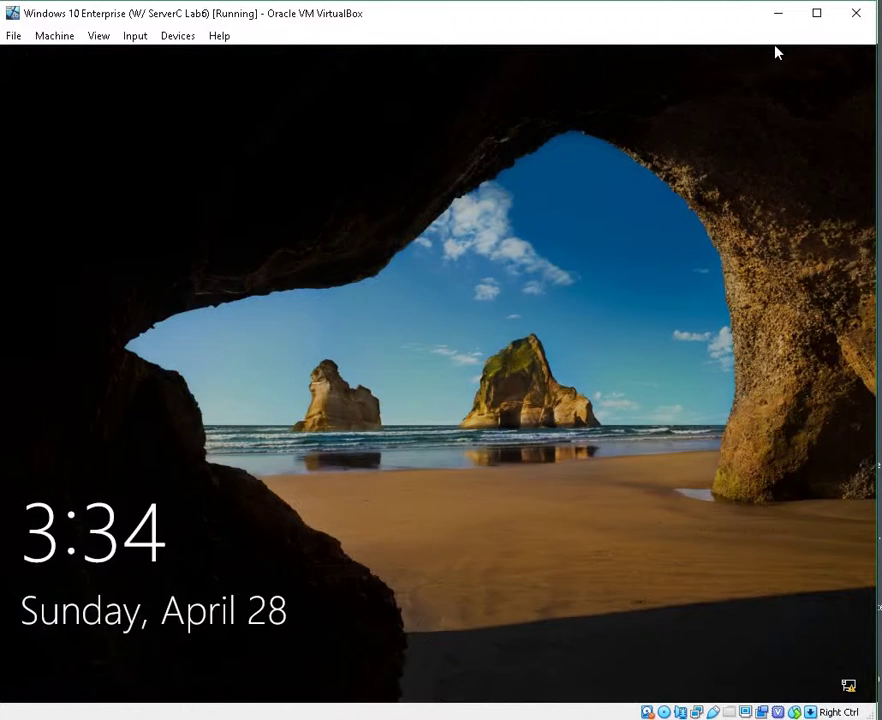
click(510, 431)
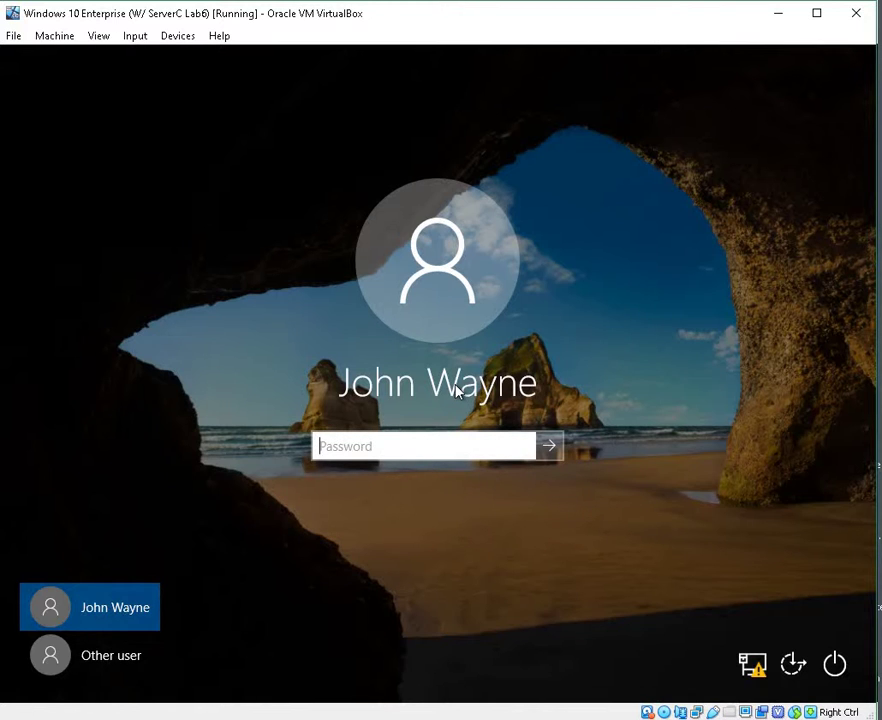
text(Pa$$w0rd12)
key(Return)
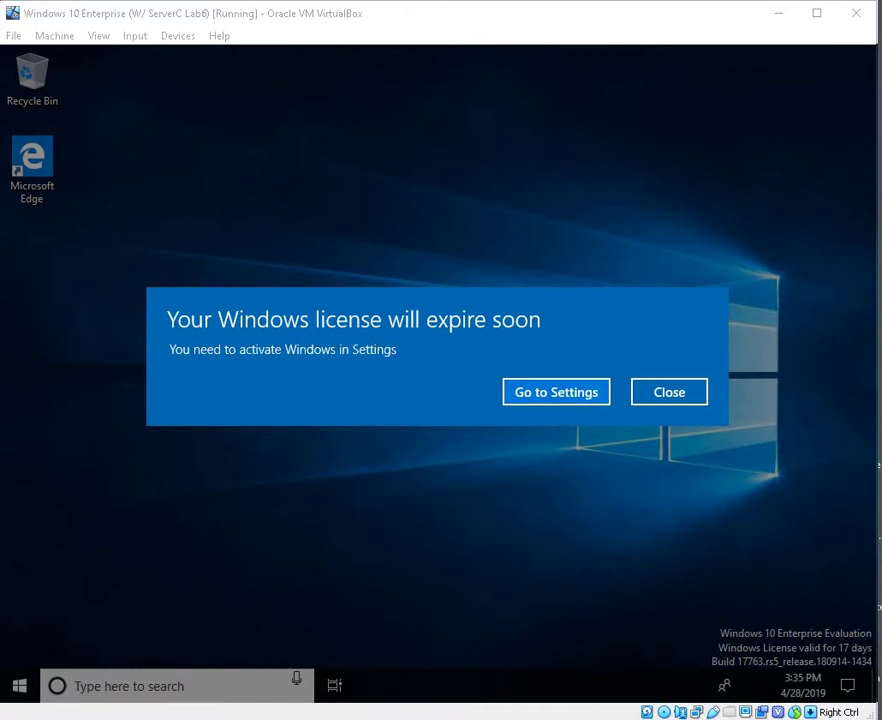
Close the license expiry warning, then open and close the Windows search panel
click(669, 392)
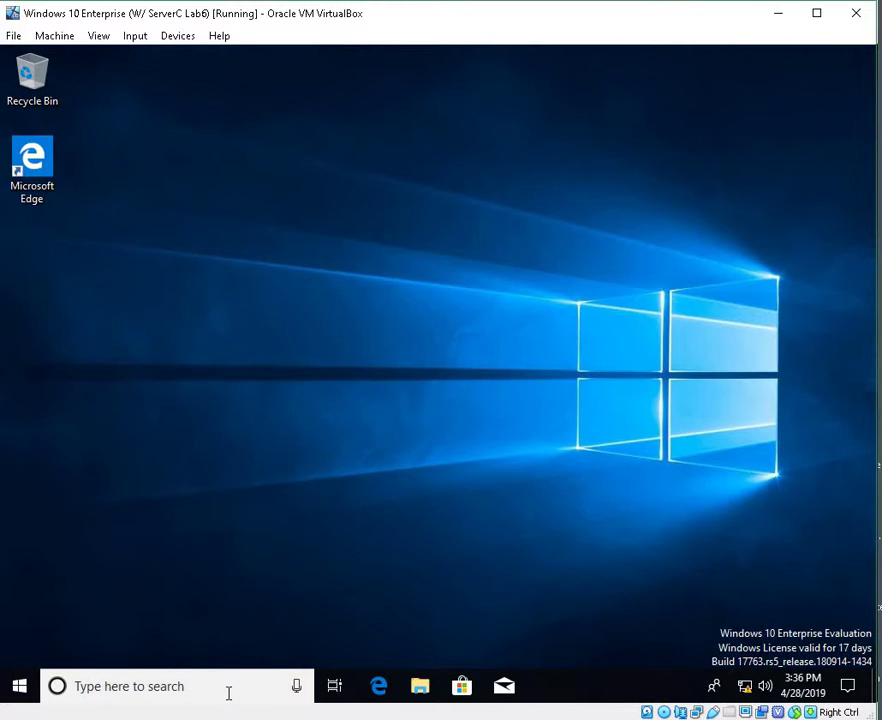
click(197, 692)
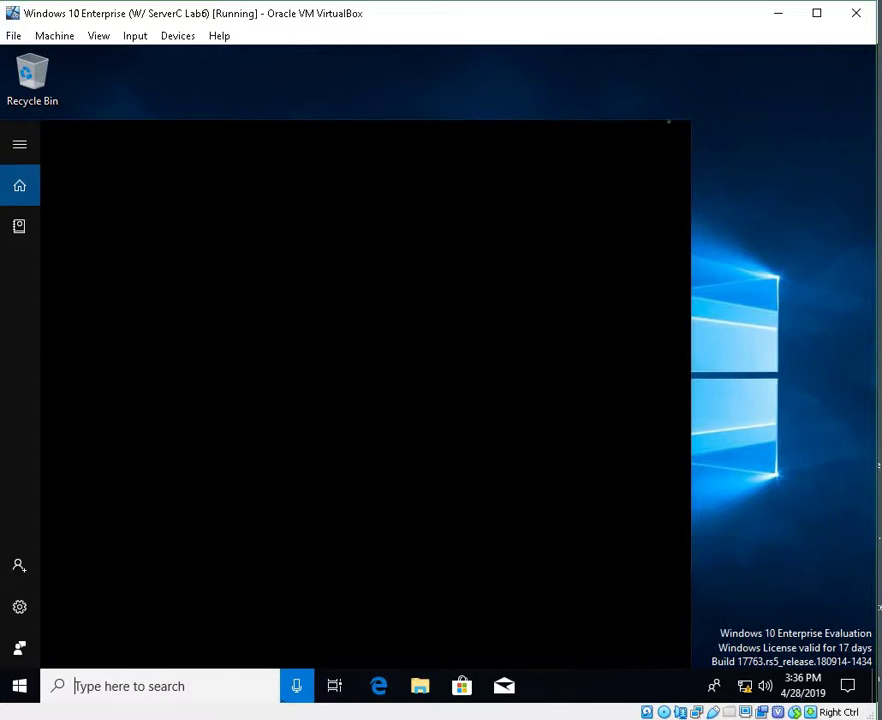
click(193, 684)
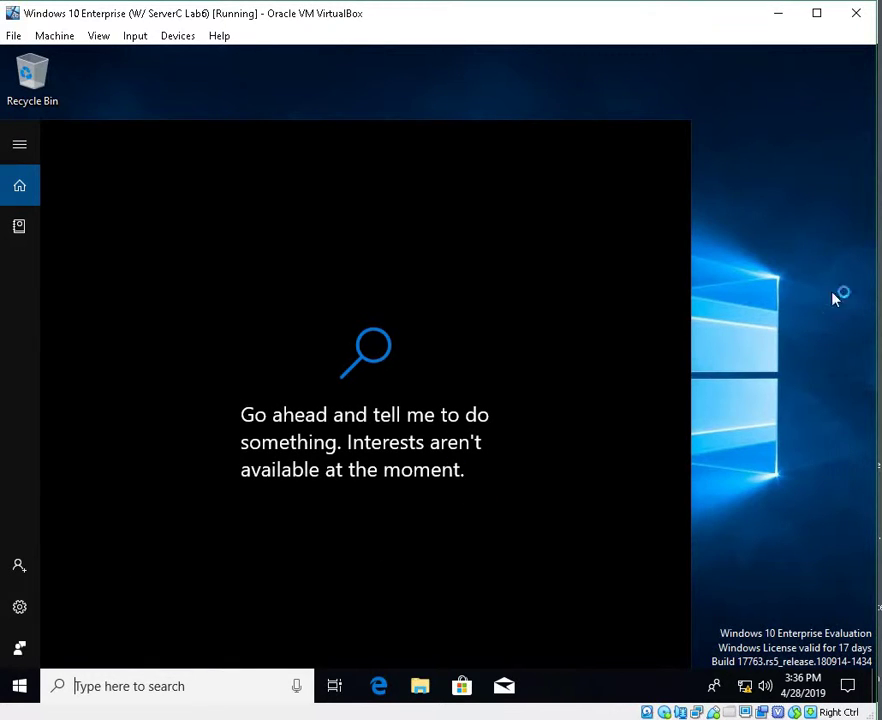
click(766, 344)
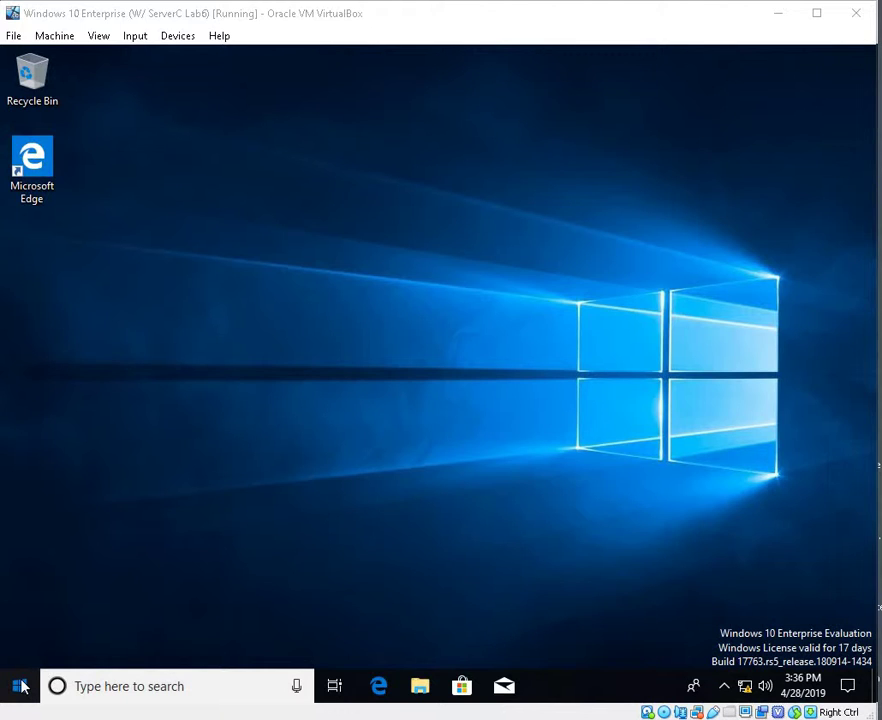
click(20, 686)
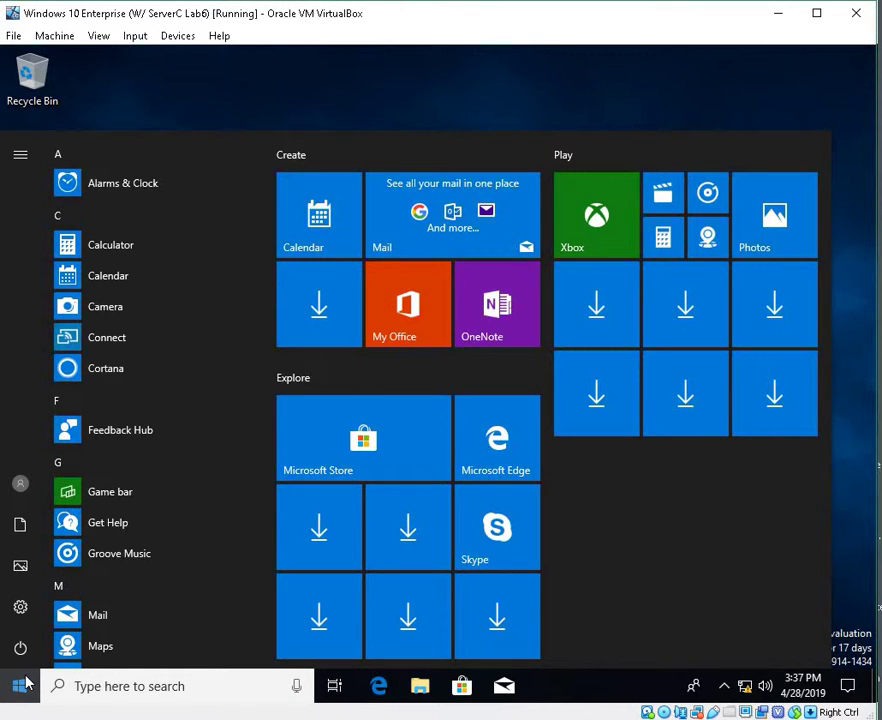
right_click(20, 686)
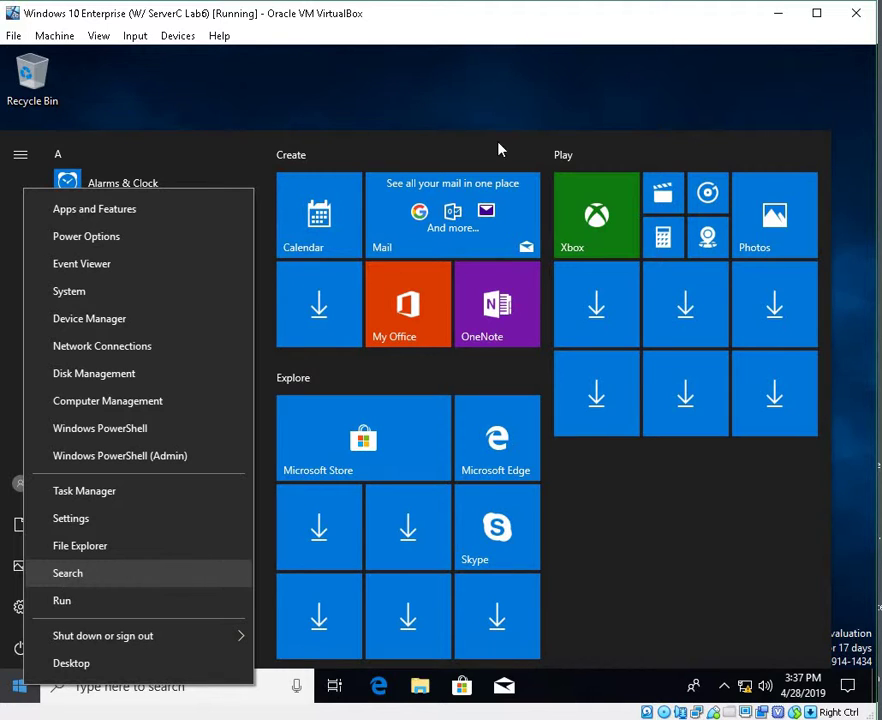
click(98, 610)
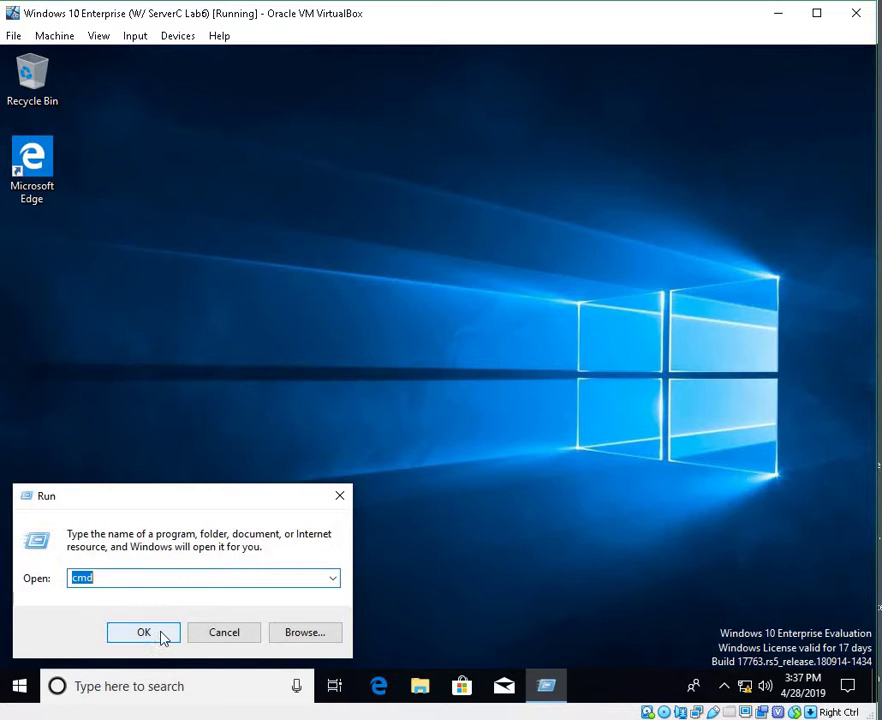
click(162, 634)
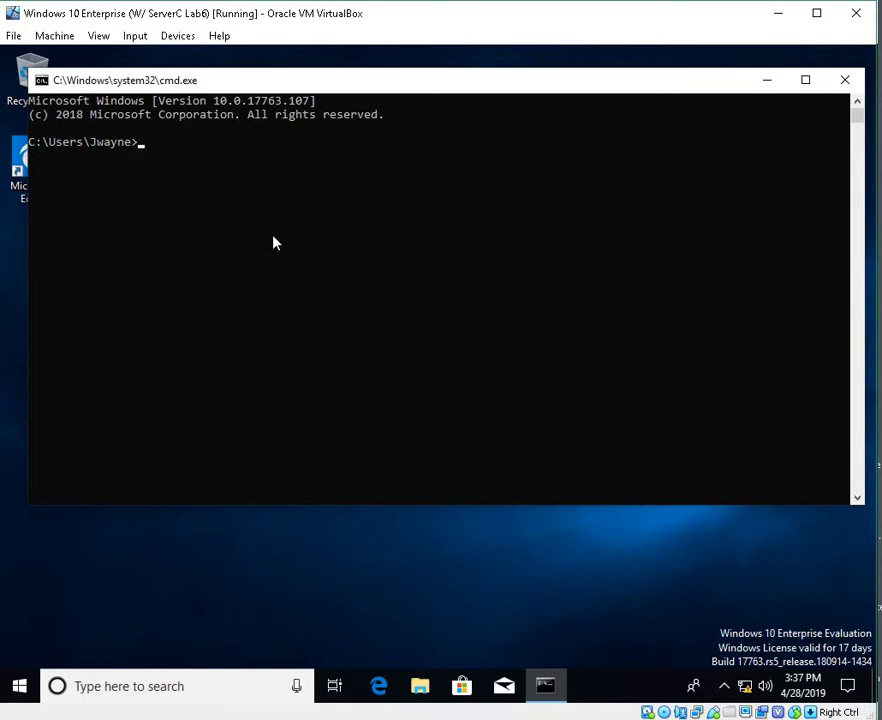
click(845, 80)
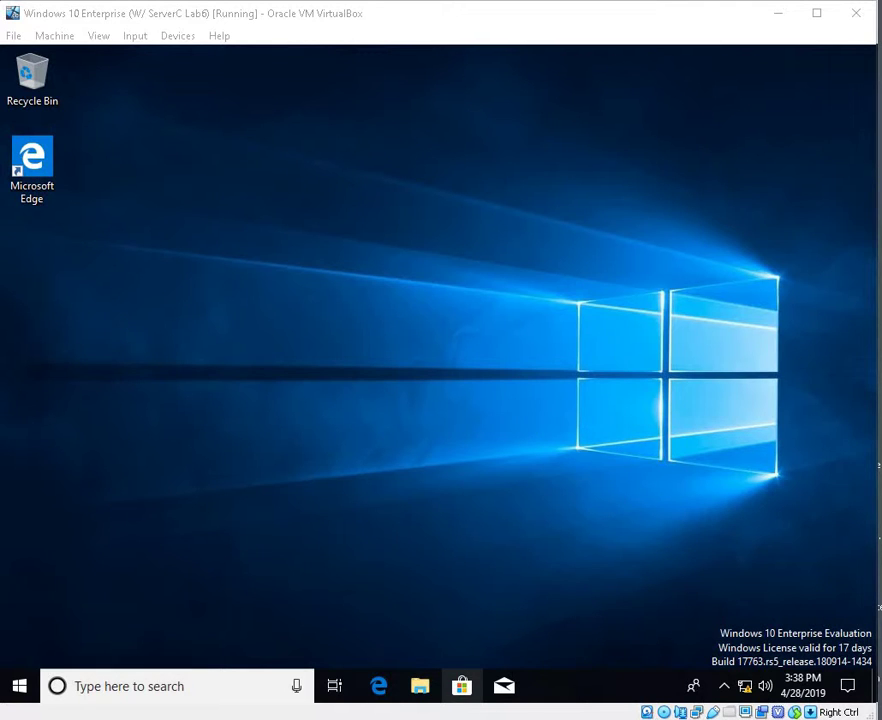
Sign the current user out of the Windows 10 client
right_click(37, 693)
mouse_move(162, 655)
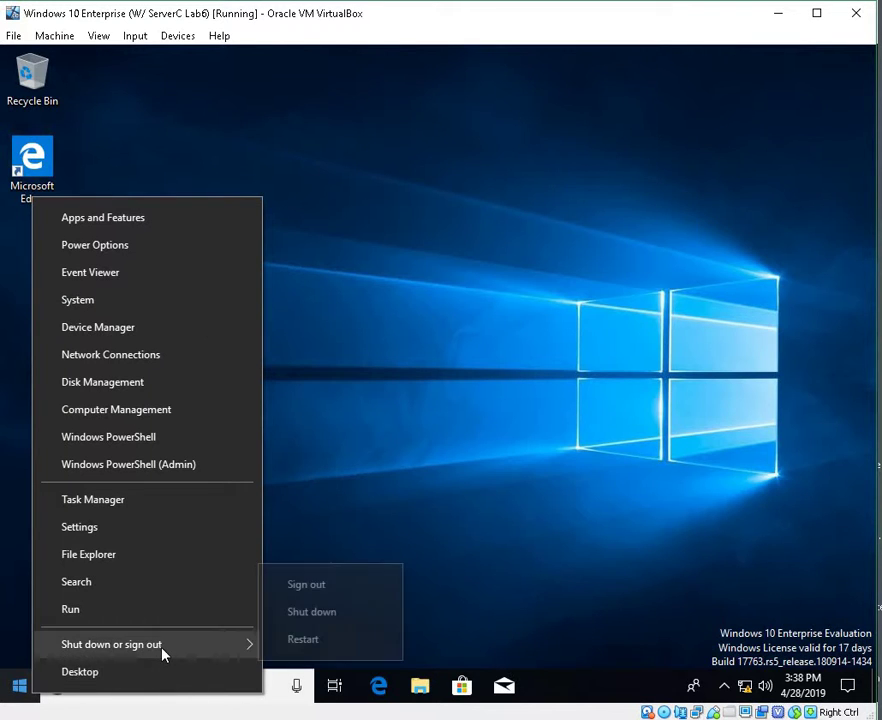
click(327, 597)
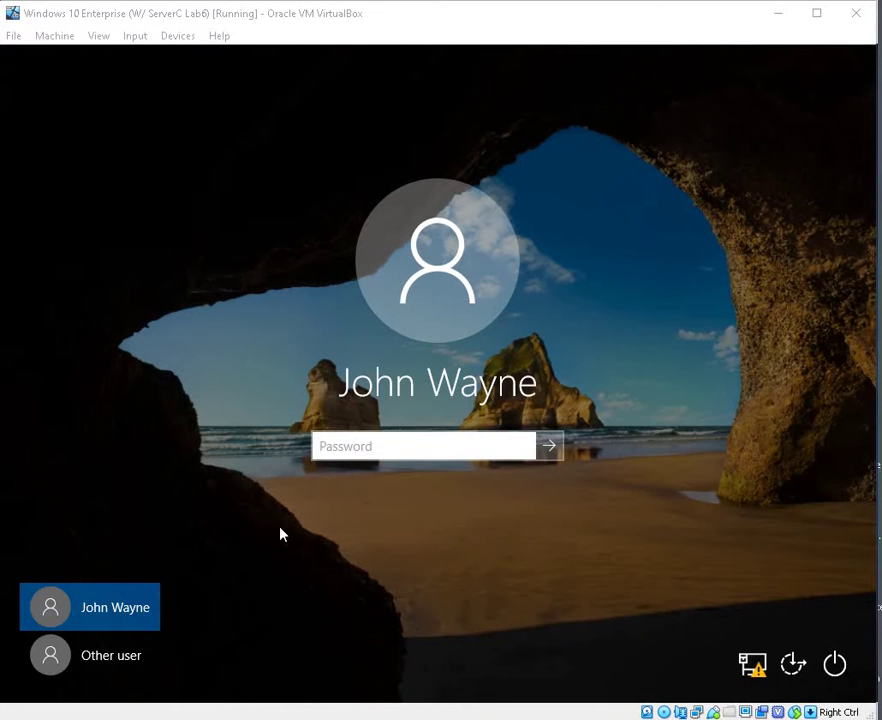
Sign in as another CLASS2020 domain user, re-entering the password after an incorrect attempt
click(61, 663)
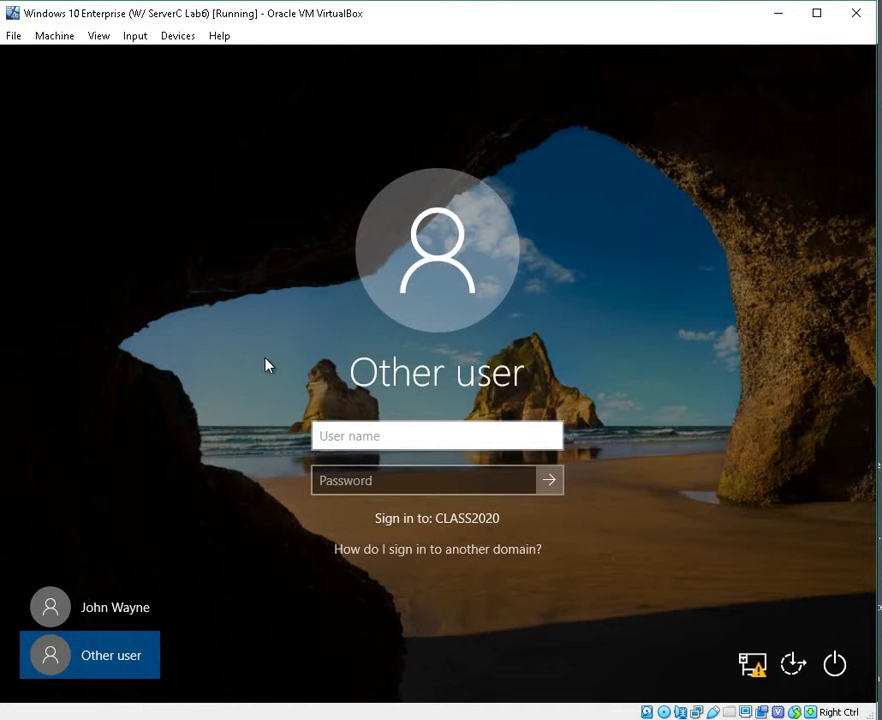
click(372, 482)
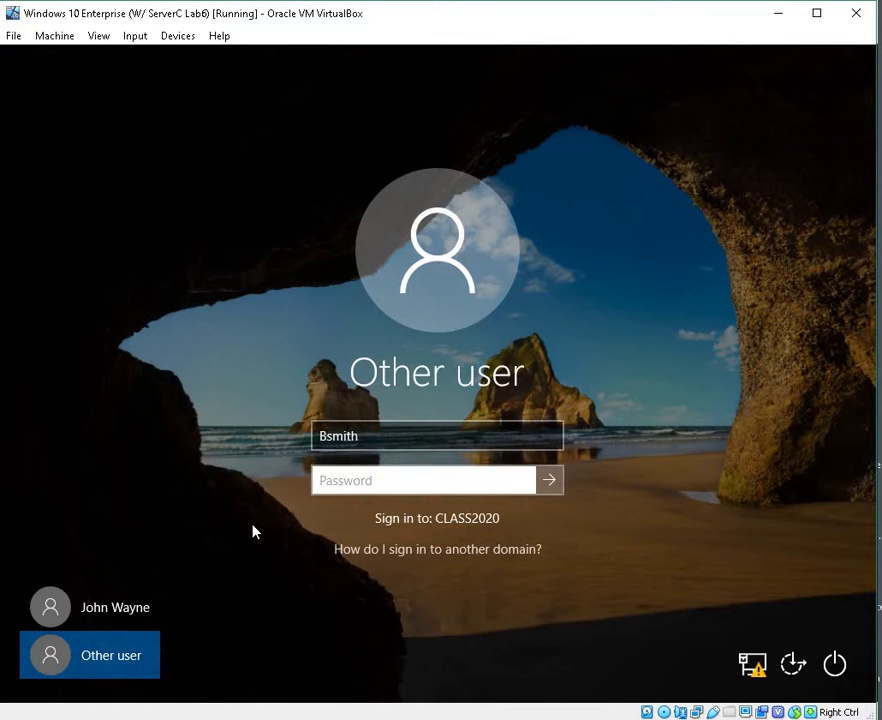
text(P)
text(••••)
key(BackSpace)
key(BackSpace)
key(BackSpace)
key(BackSpace)
key(BackSpace)
key(BackSpace)
text(••••••••)
key(Return)
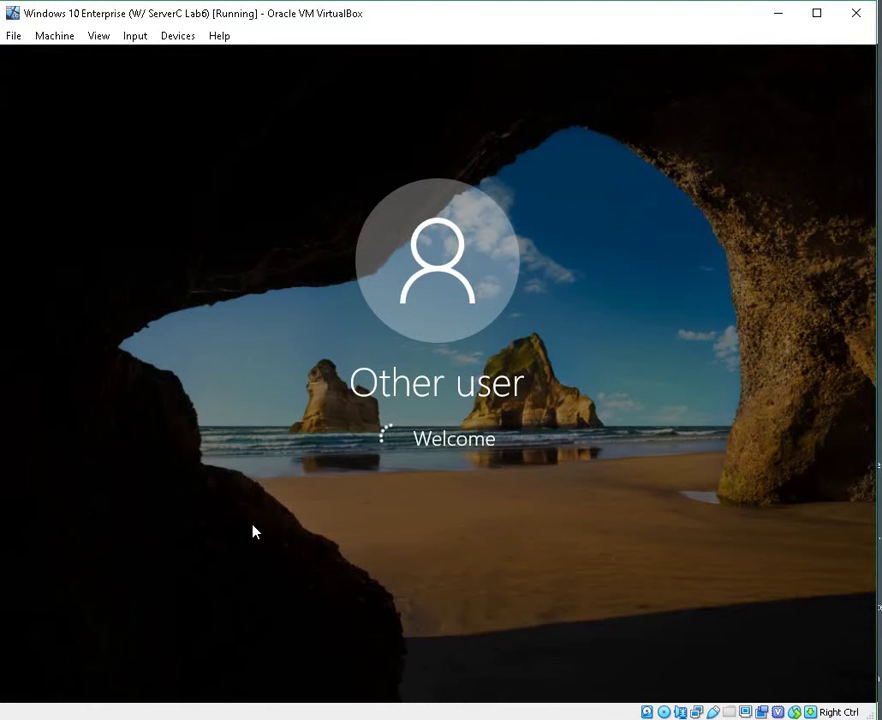
click(417, 489)
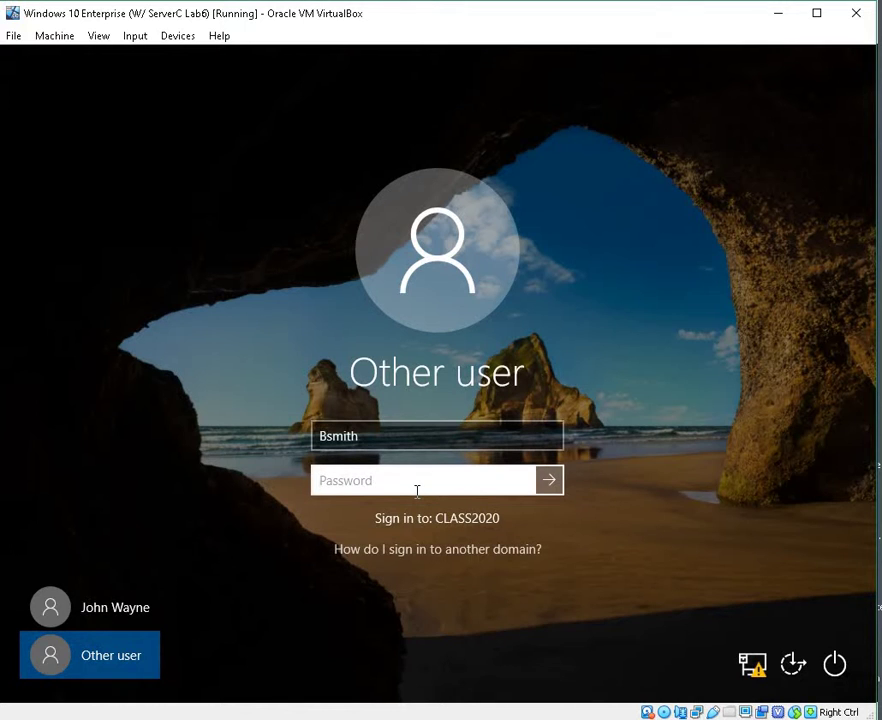
text(••••••••••)
key(Return)
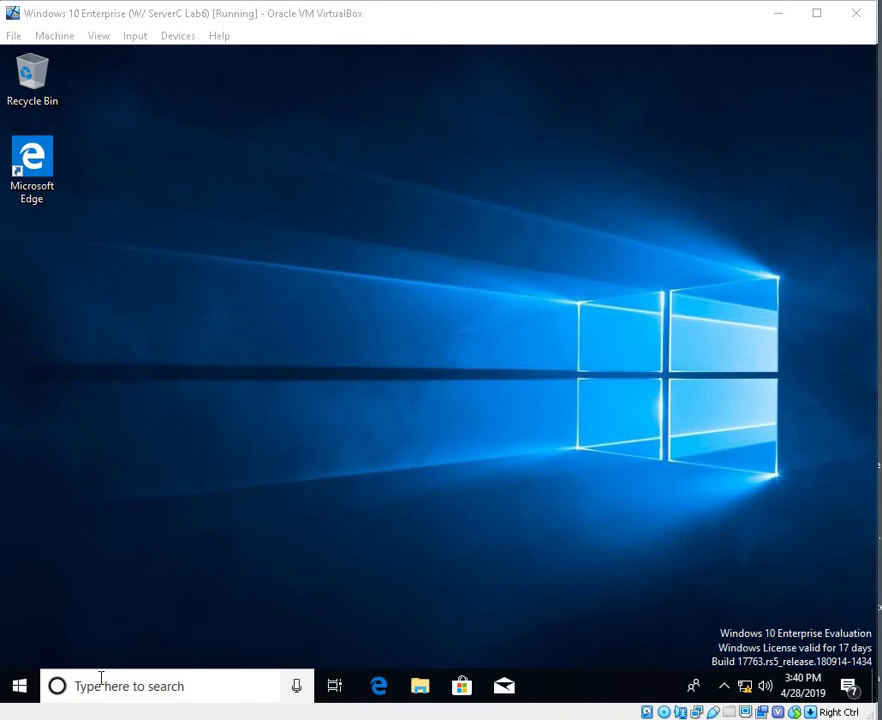
Open the Run box, clear the prefilled gpedit.msc command, and close it
right_click(22, 687)
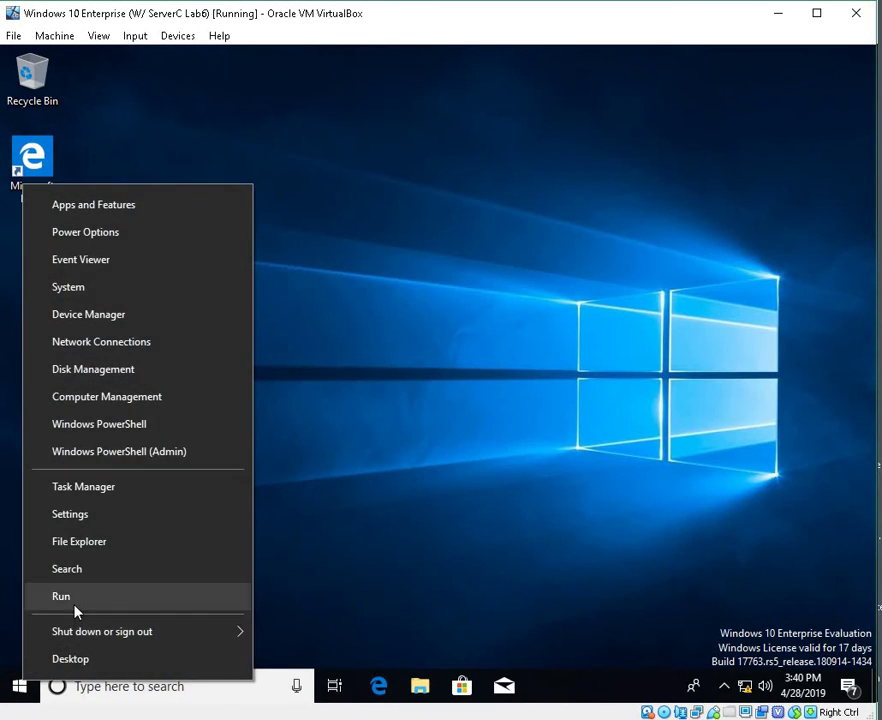
click(104, 614)
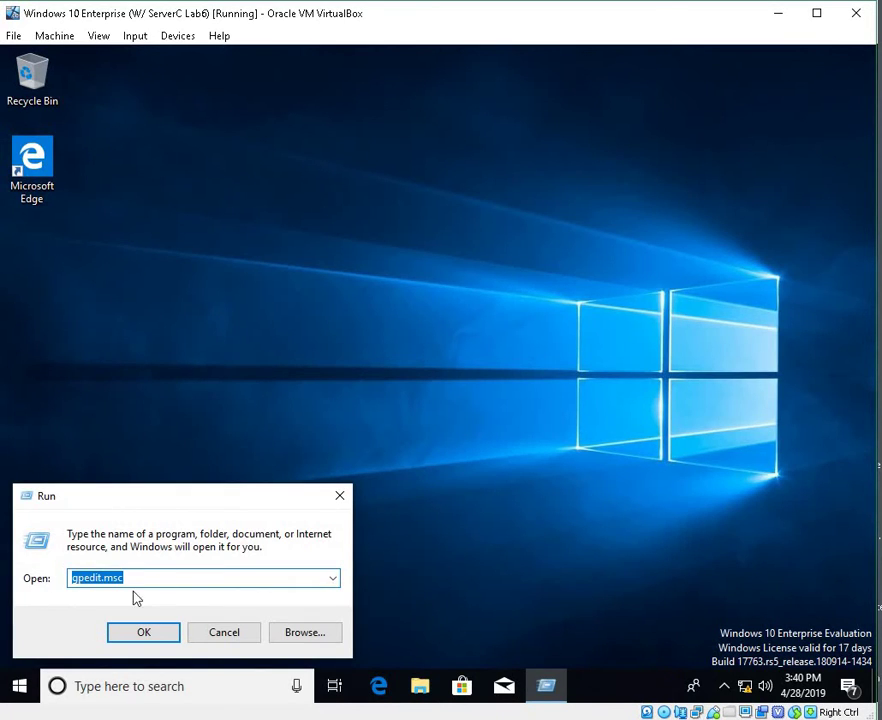
key(BackSpace)
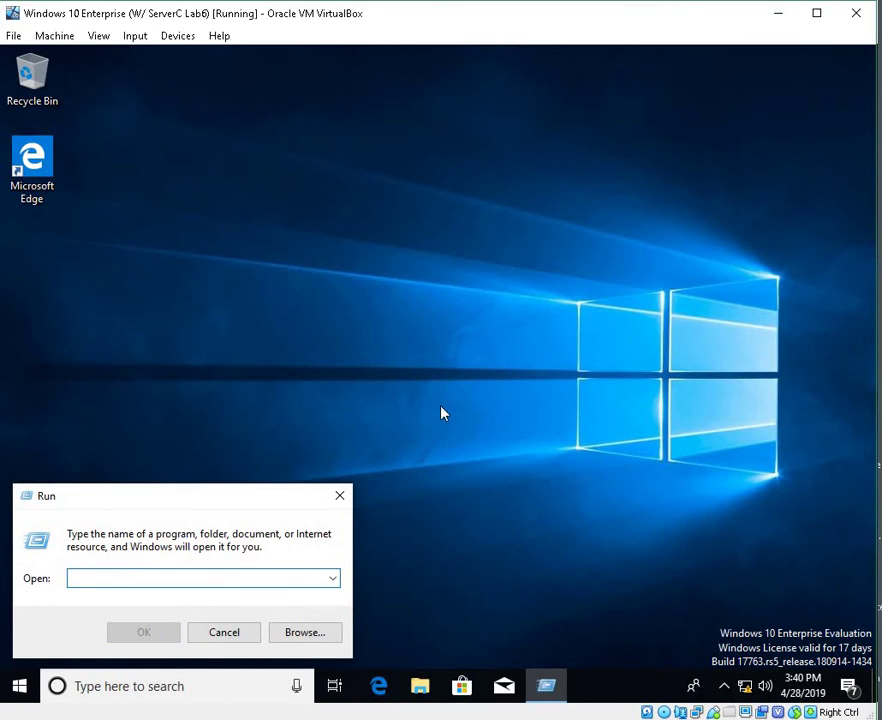
click(341, 497)
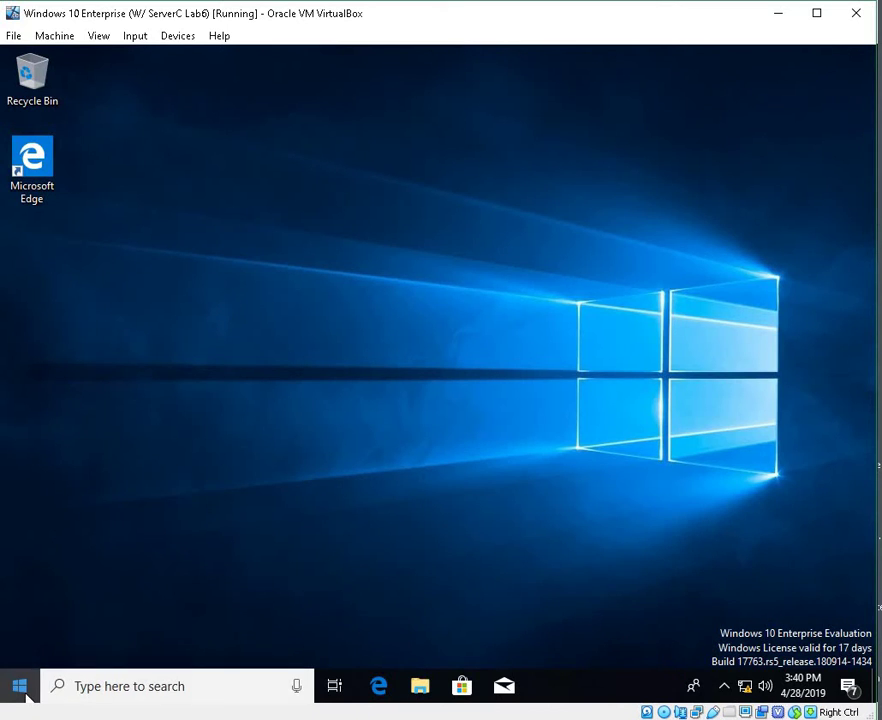
Browse the Start app list, then sign the domain user out
click(26, 694)
click(26, 694)
click(26, 694)
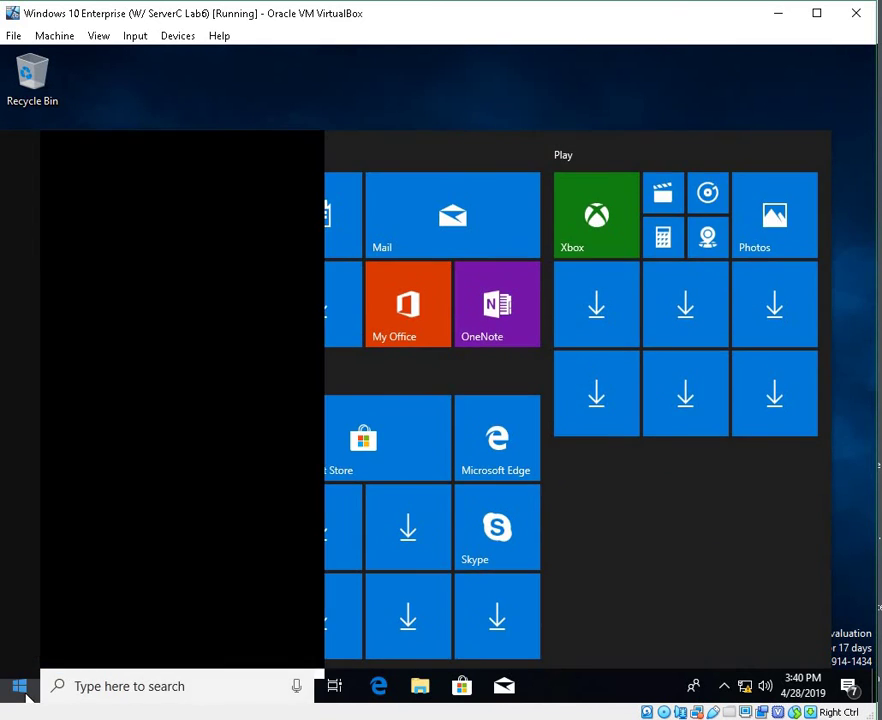
click(26, 698)
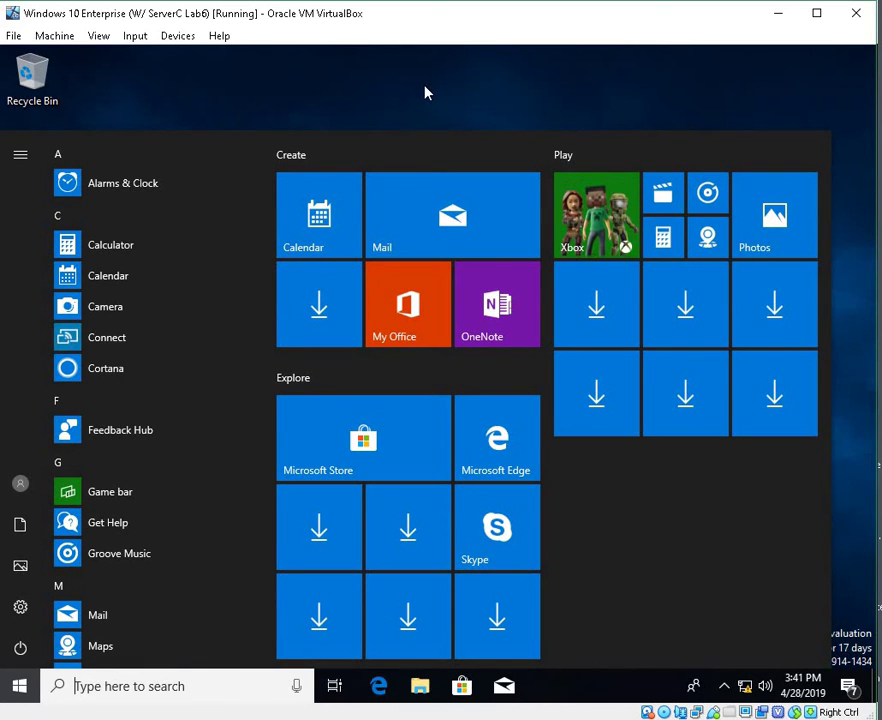
click(425, 93)
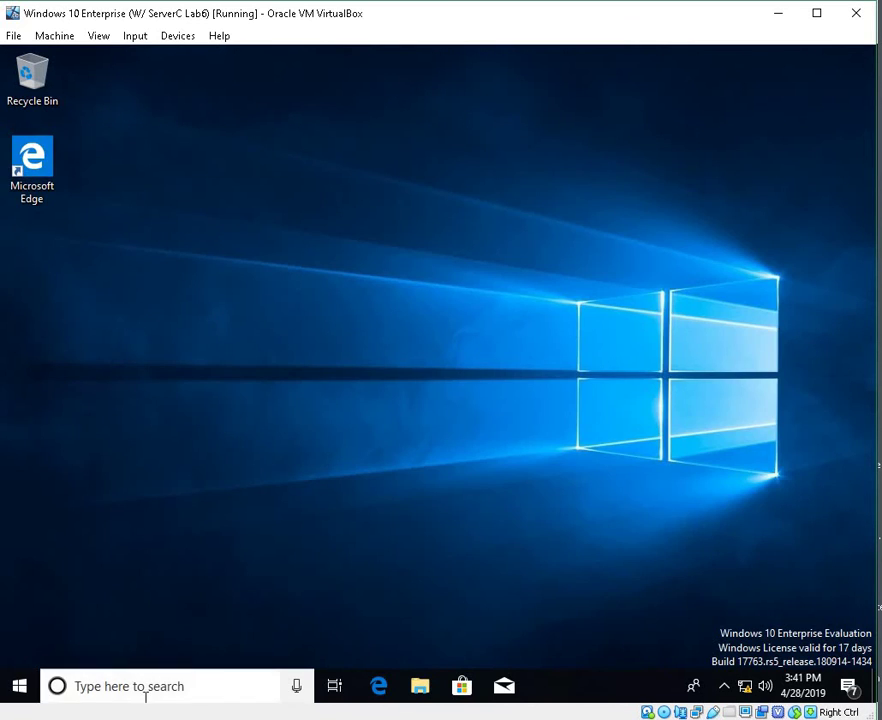
right_click(8, 686)
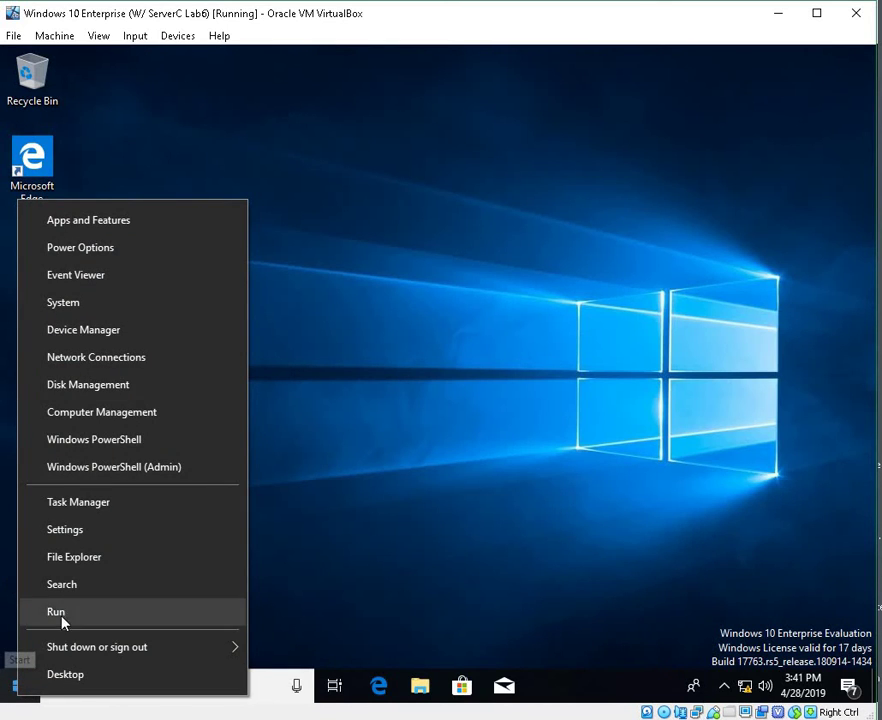
mouse_move(83, 654)
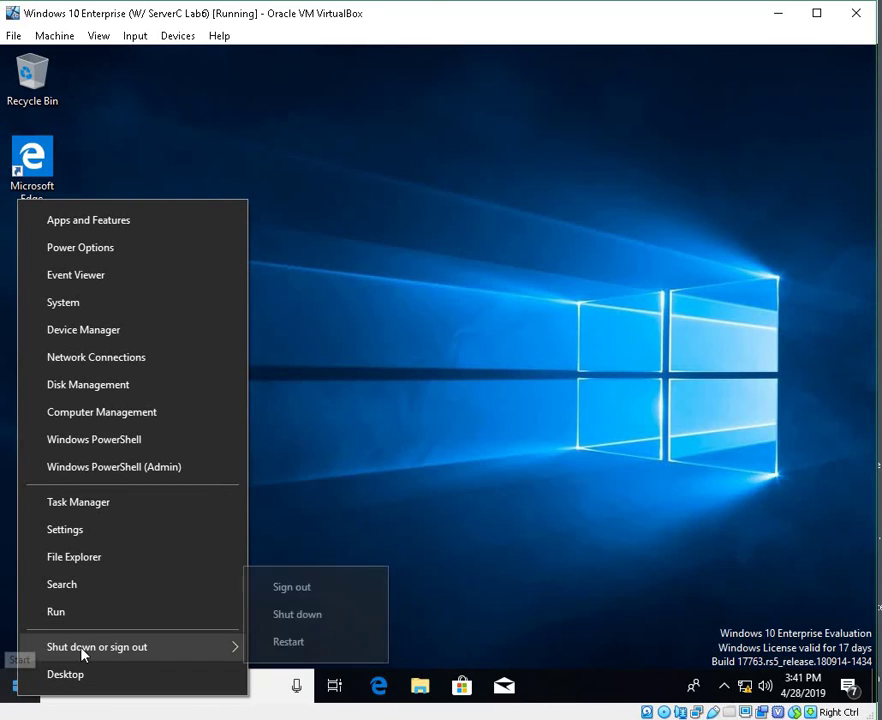
click(314, 598)
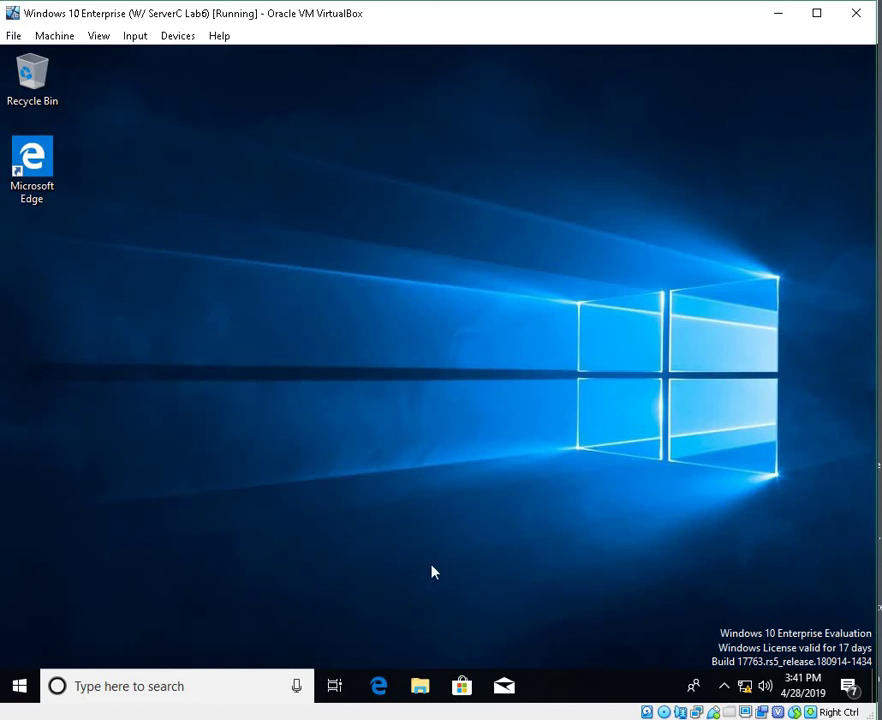